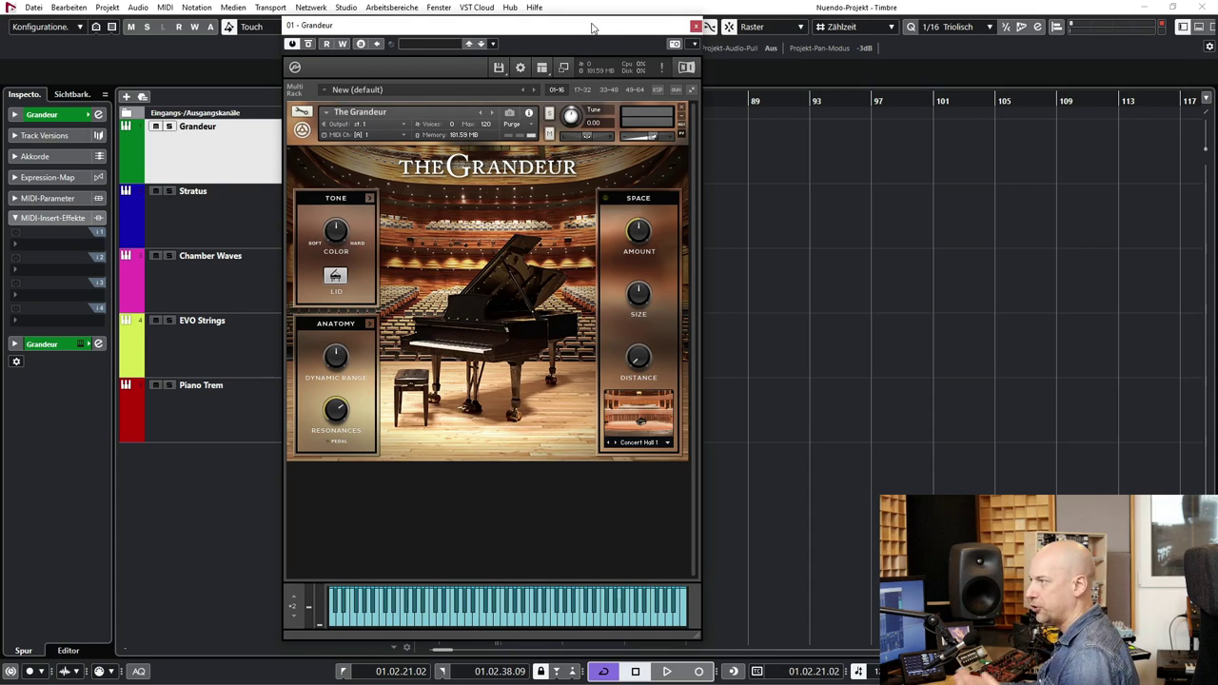
- Set the Grandeur track's MIDI transpose to 12 and the piano instrument's Tune to -12
{"action": "left_click_drag", "start_coordinate": [591, 25], "coordinate": [613, 21]}
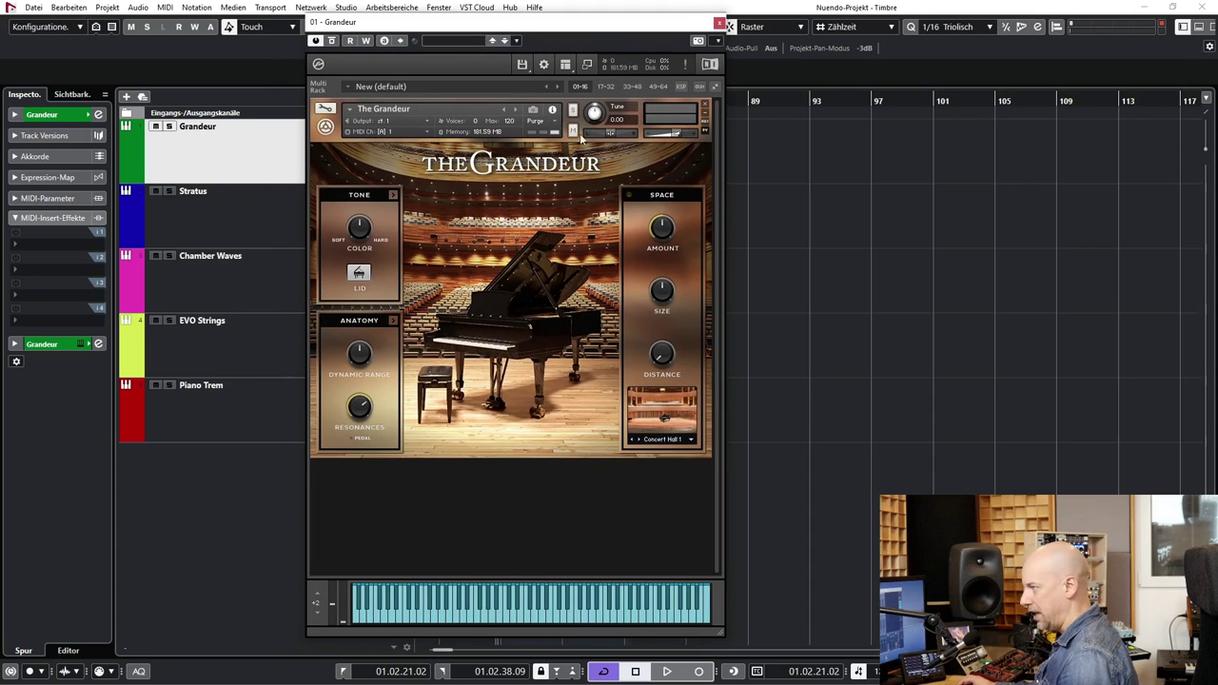
{"action": "mouse_move", "coordinate": [595, 116]}
{"action": "left_mouse_down"}
{"action": "mouse_move", "coordinate": [606, 107]}
{"action": "mouse_move", "coordinate": [602, 119]}
{"action": "left_mouse_up"}
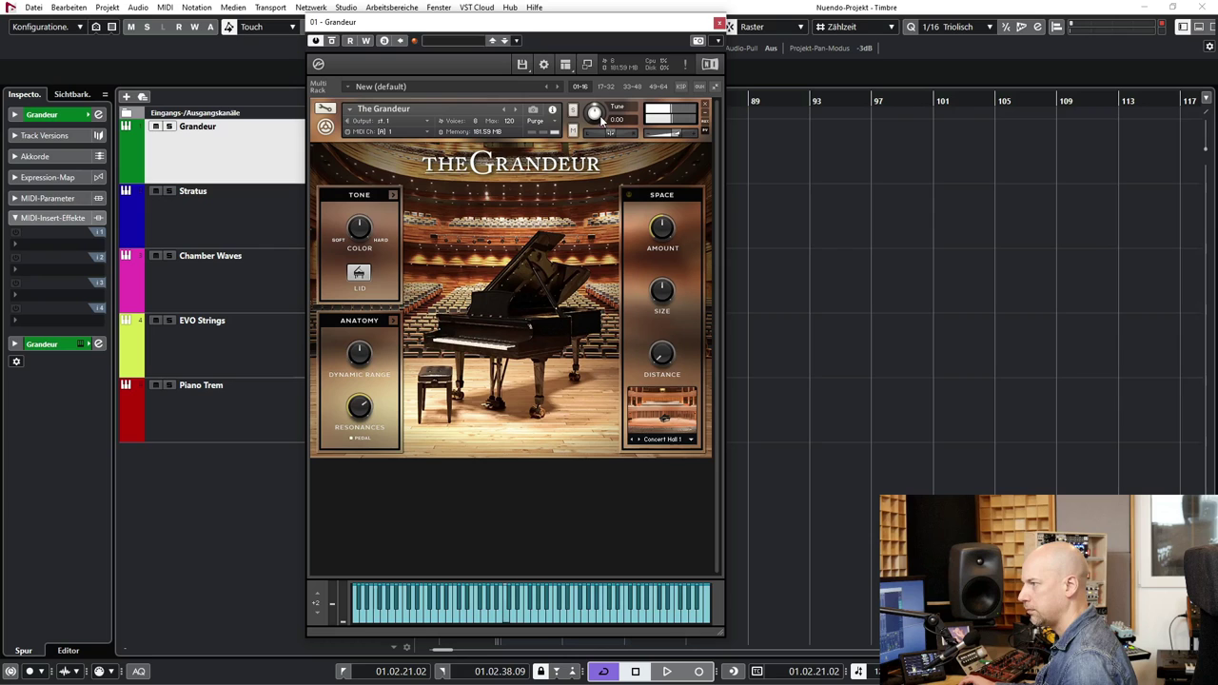
{"action": "left_click", "coordinate": [35, 200]}
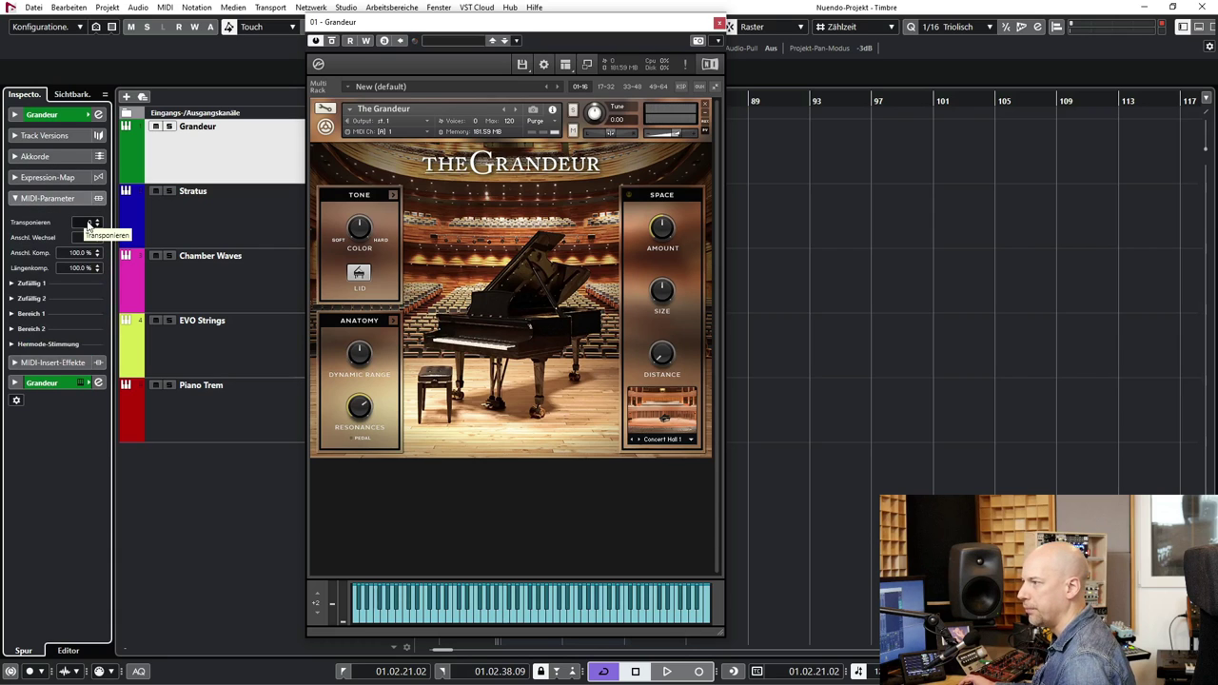
{"action": "left_click", "coordinate": [86, 223]}
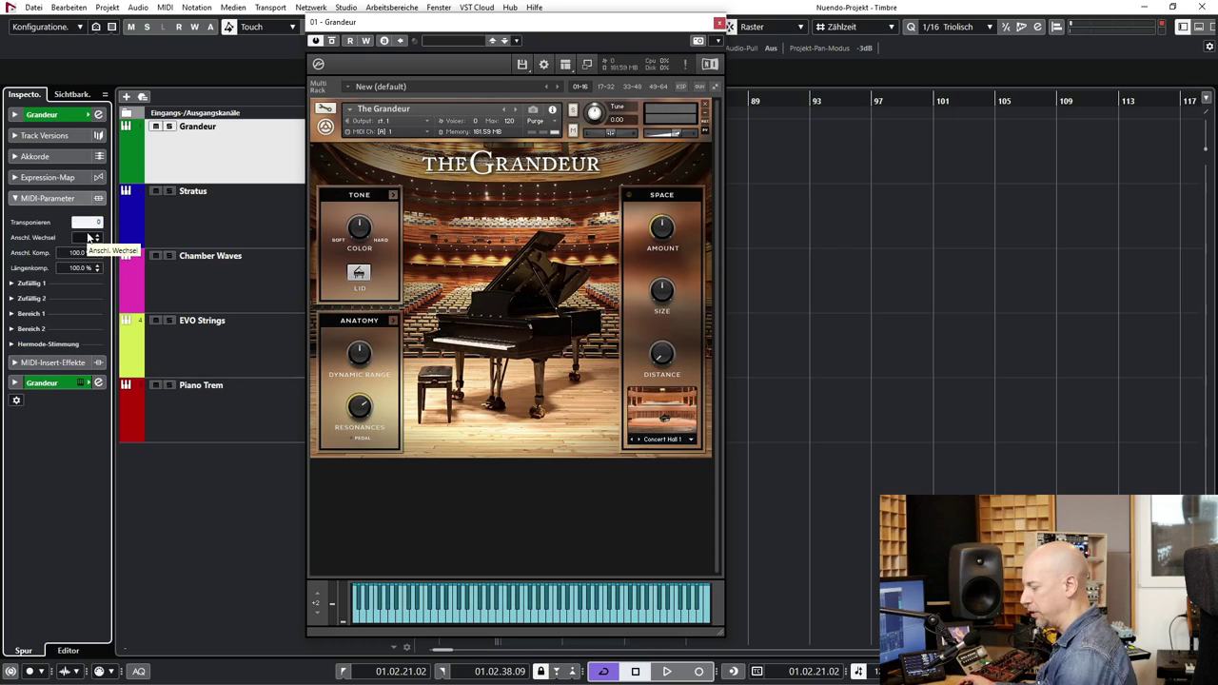
{"action": "key", "text": "Return"}
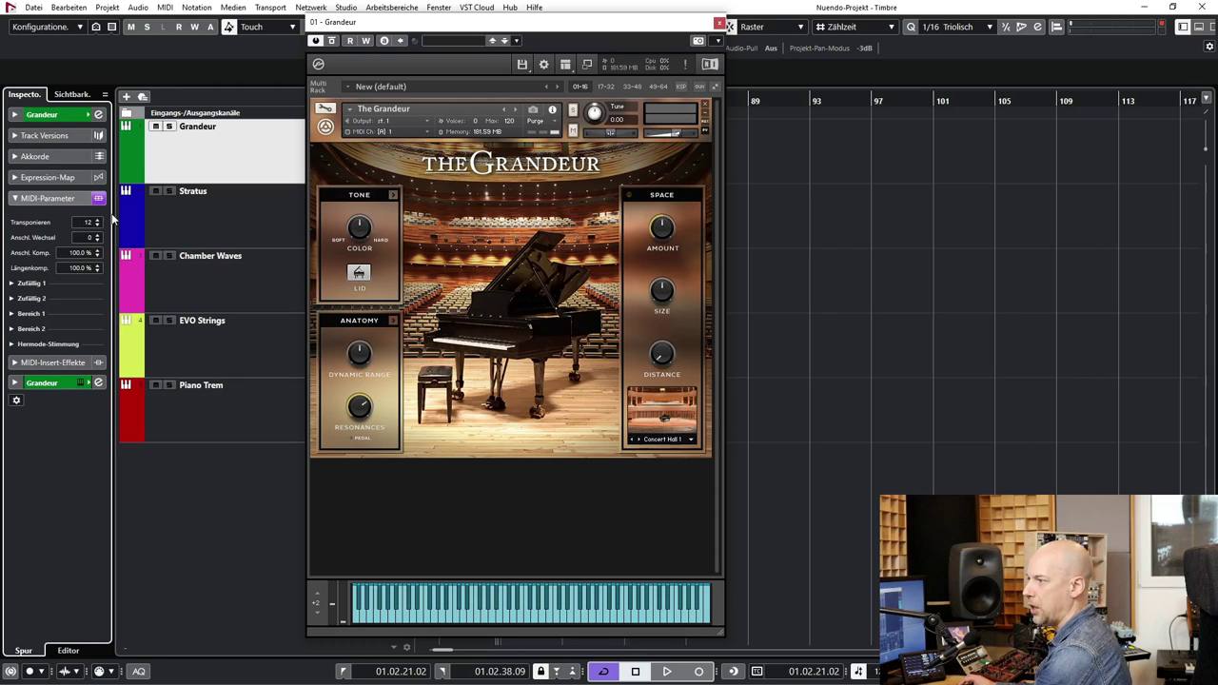
{"action": "left_click_drag", "start_coordinate": [593, 113], "coordinate": [584, 140]}
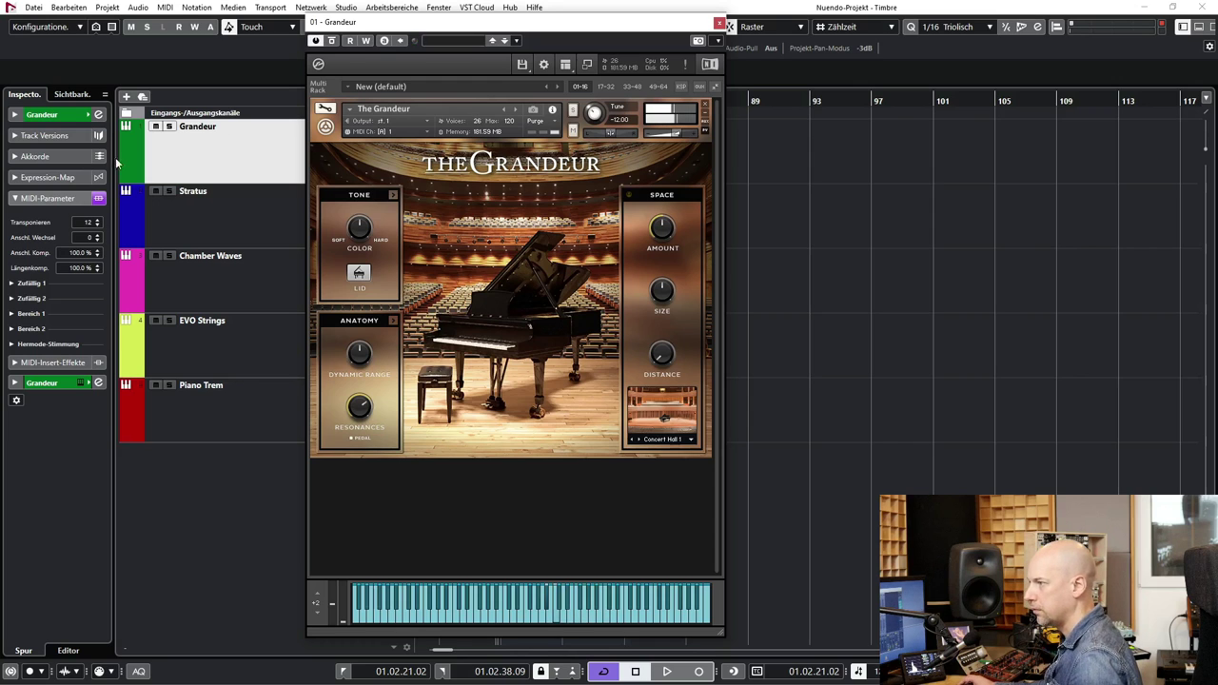
- Bypass the Grandeur track's MIDI parameters and reset the instrument's Tune to 0 to compare the original sound
{"action": "left_click", "coordinate": [100, 200]}
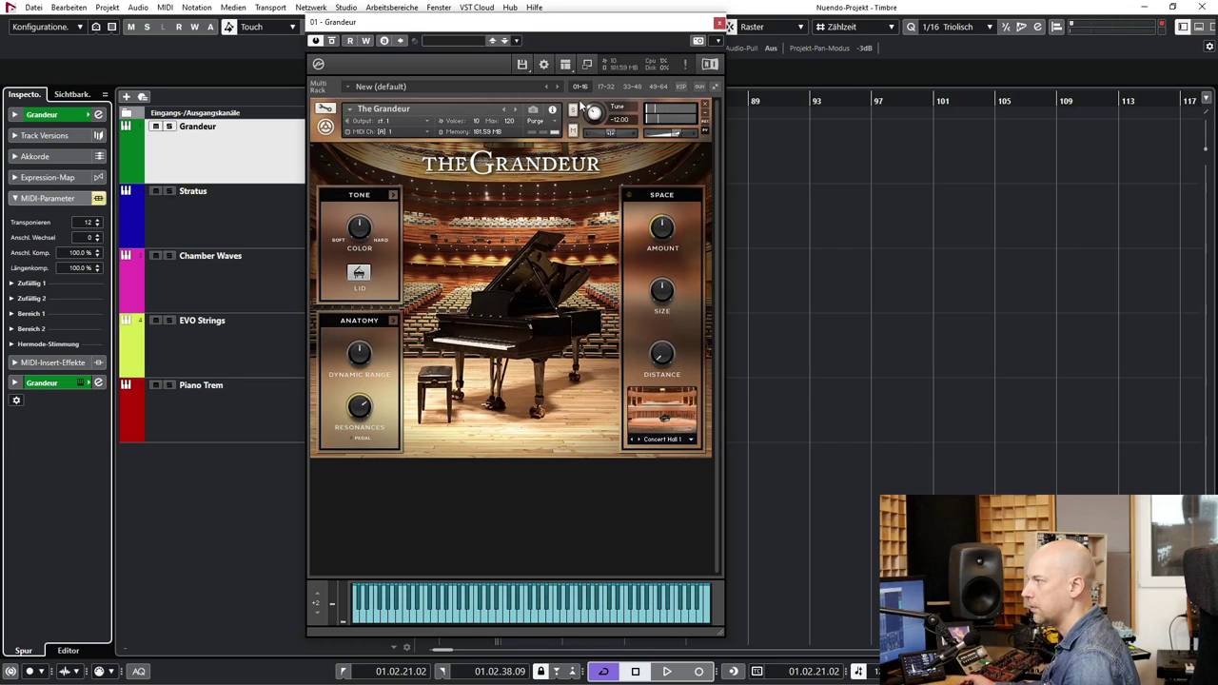
{"action": "double_click", "coordinate": [628, 122]}
{"action": "type", "text": "0"}
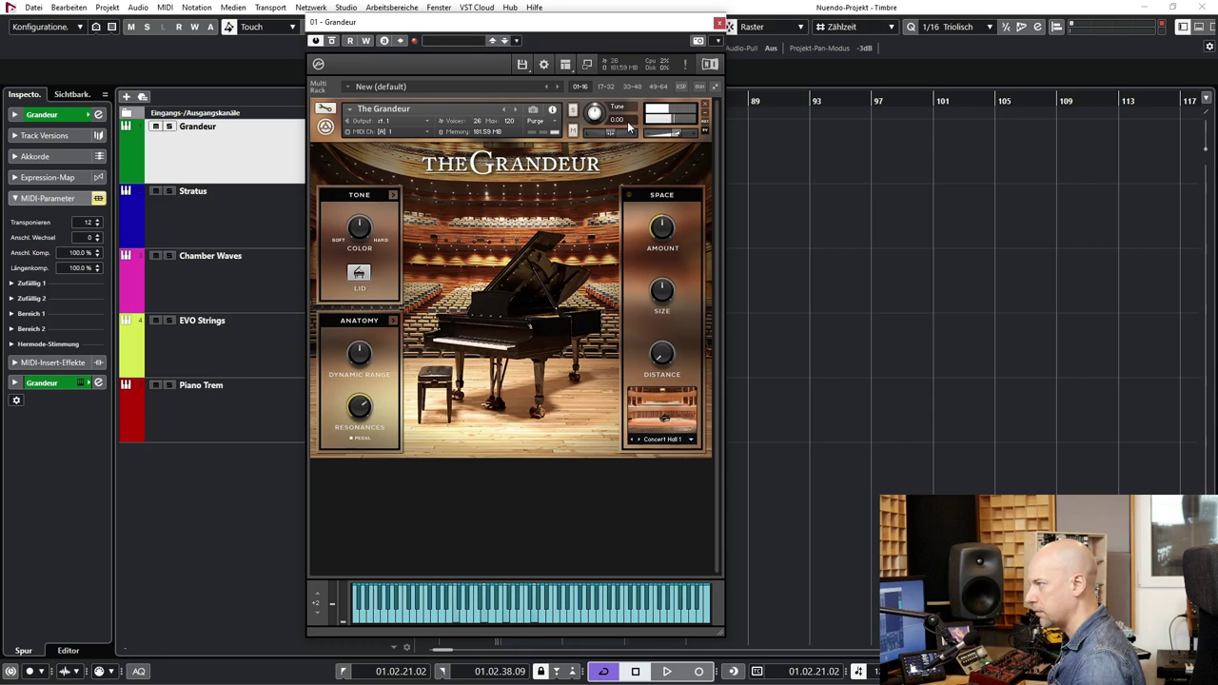
- Lower the Grandeur instrument's Tune to -16 and re-enable the track's MIDI parameters with the transpose set to 16
{"action": "double_click", "coordinate": [627, 123]}
{"action": "type", "text": "-12"}
{"action": "key", "text": "Return"}
{"action": "left_click", "coordinate": [100, 201]}
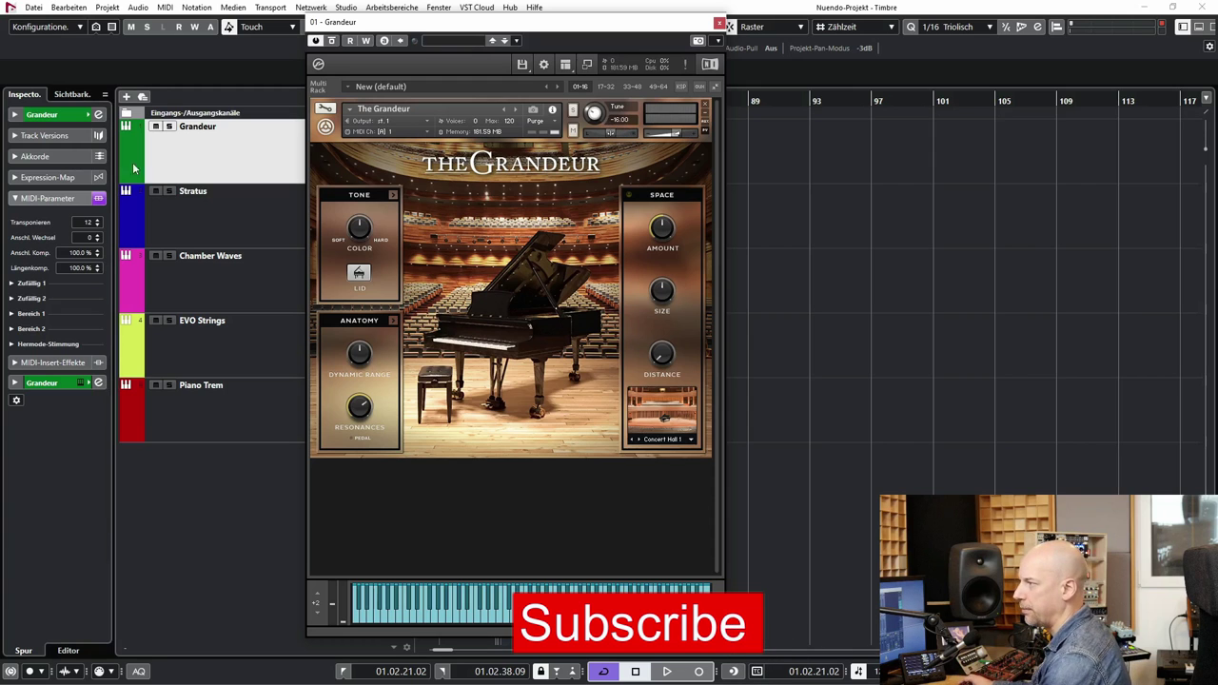
{"action": "double_click", "coordinate": [92, 222]}
{"action": "type", "text": "16"}
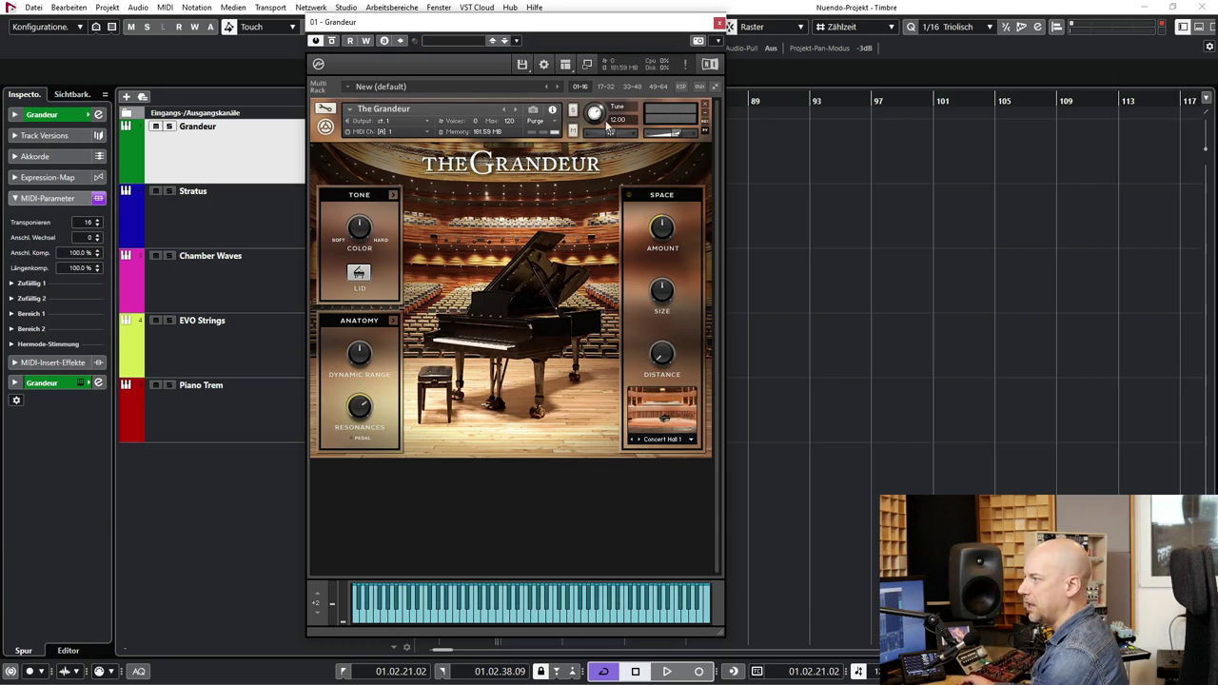
- Set the Grandeur track's MIDI transpose to -12
{"action": "double_click", "coordinate": [87, 226]}
{"action": "key", "text": "BackSpace"}
{"action": "key", "text": "Return"}
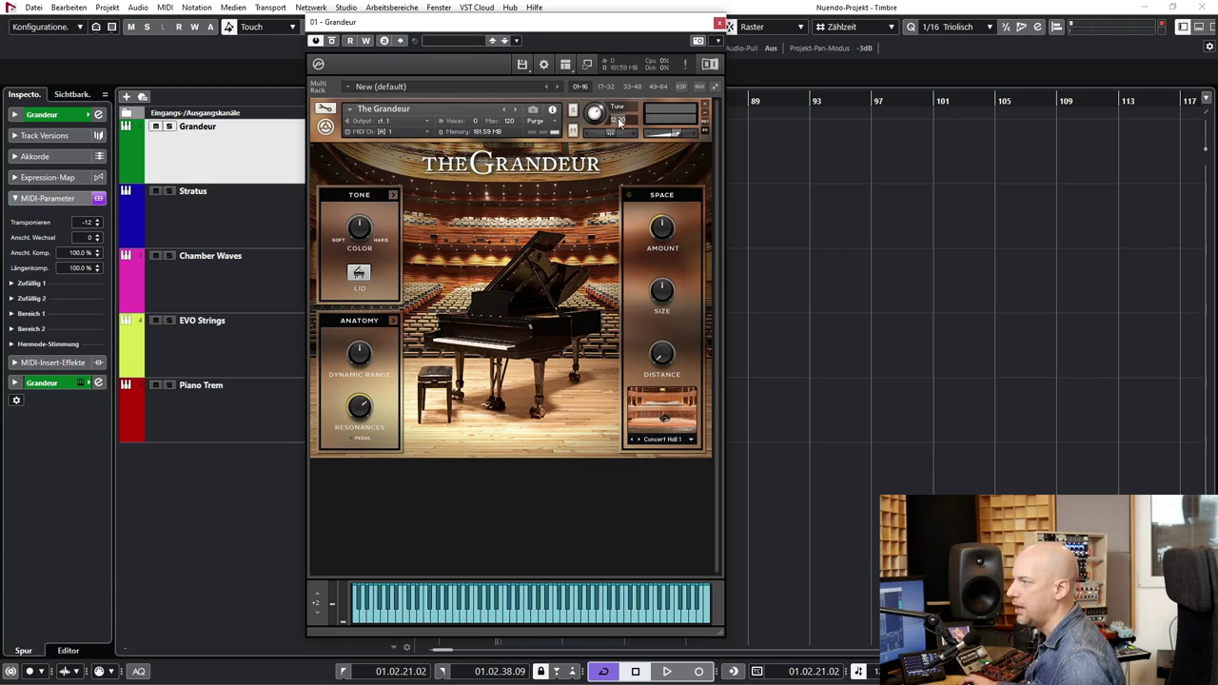
- Set the Grandeur instrument's Tune to 24 and the track's MIDI transpose to -24
{"action": "key", "text": "Return"}
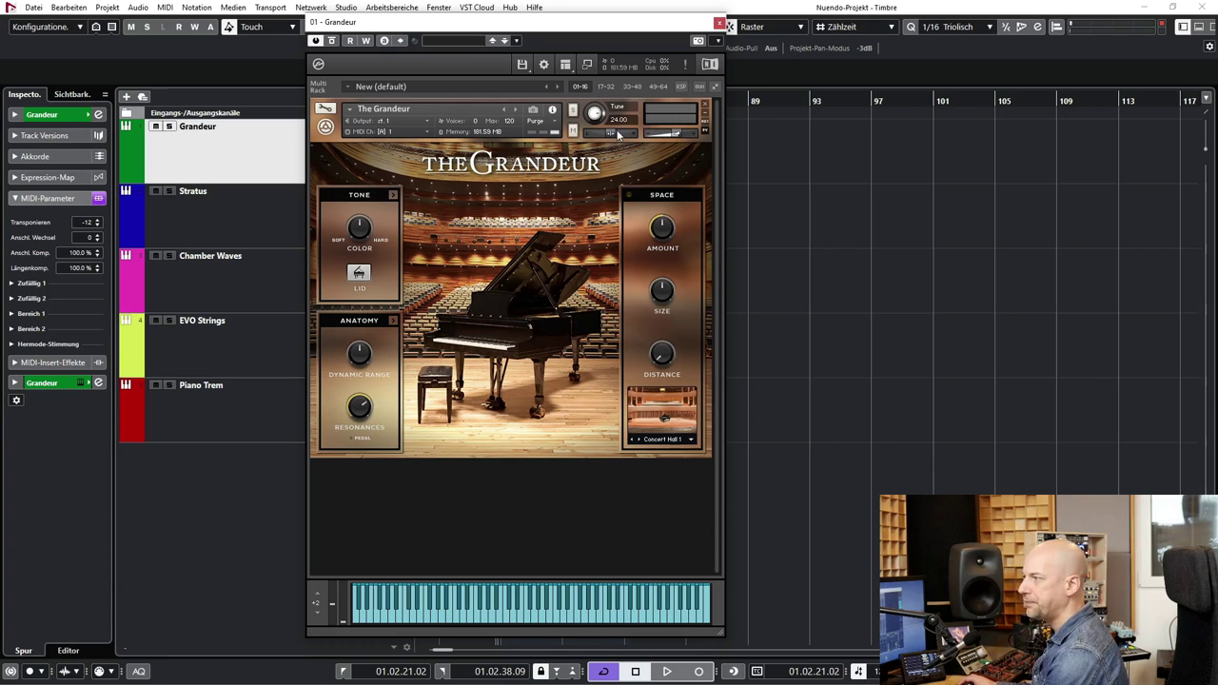
{"action": "double_click", "coordinate": [85, 225]}
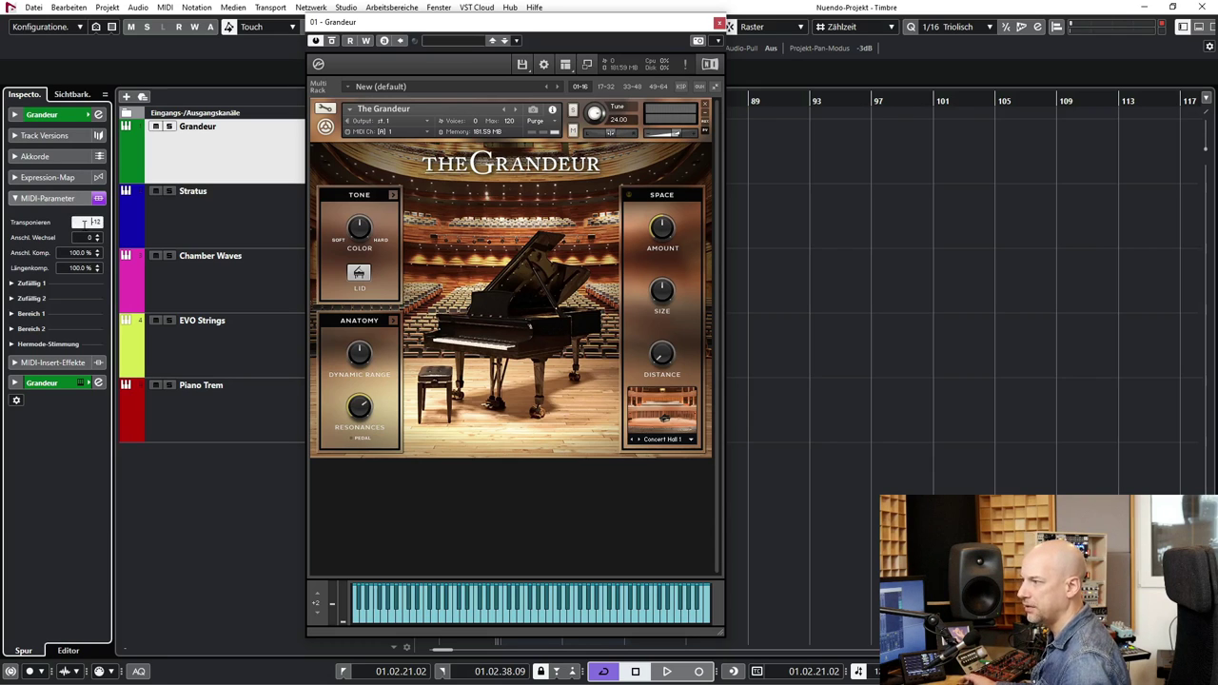
{"action": "key", "text": "Return"}
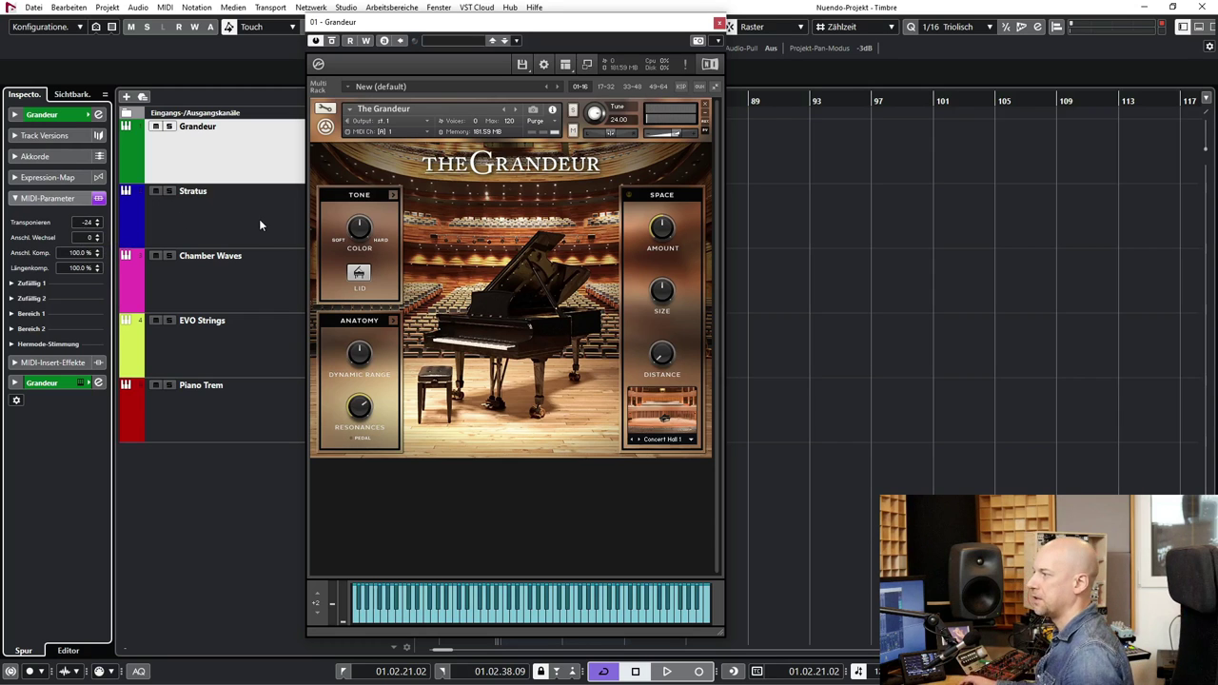
- Close the Grandeur instrument and open the instrument window of the Stratus track
{"action": "left_click", "coordinate": [723, 21]}
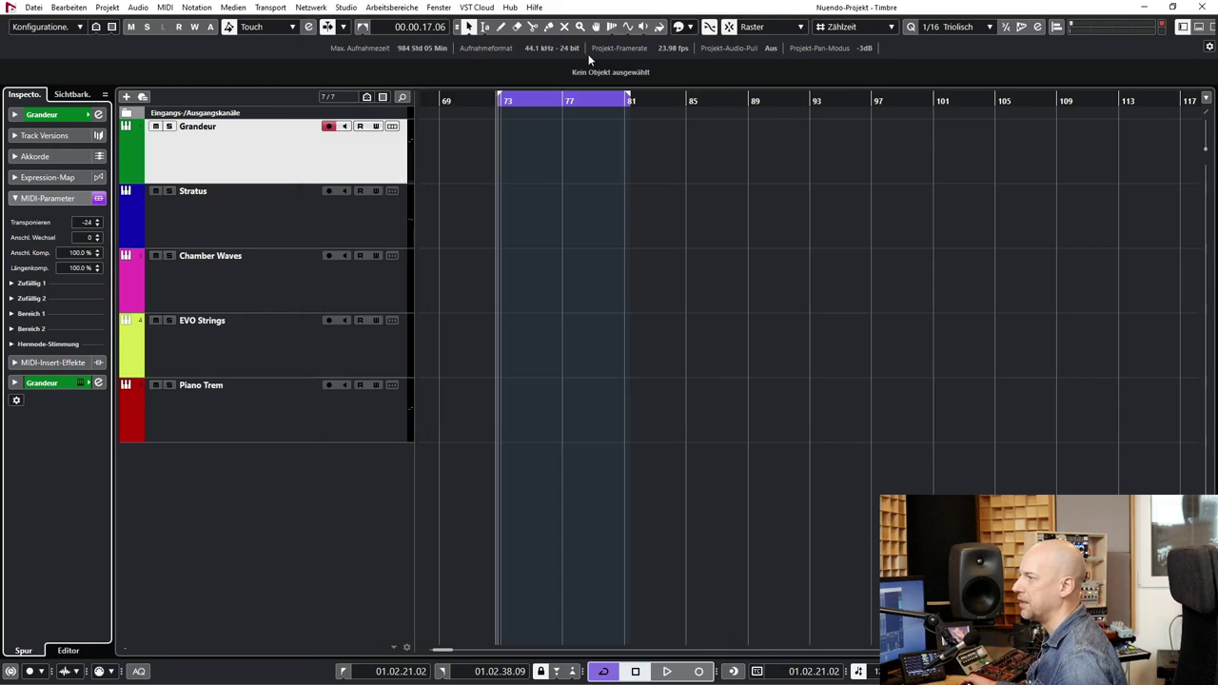
{"action": "left_click", "coordinate": [259, 224]}
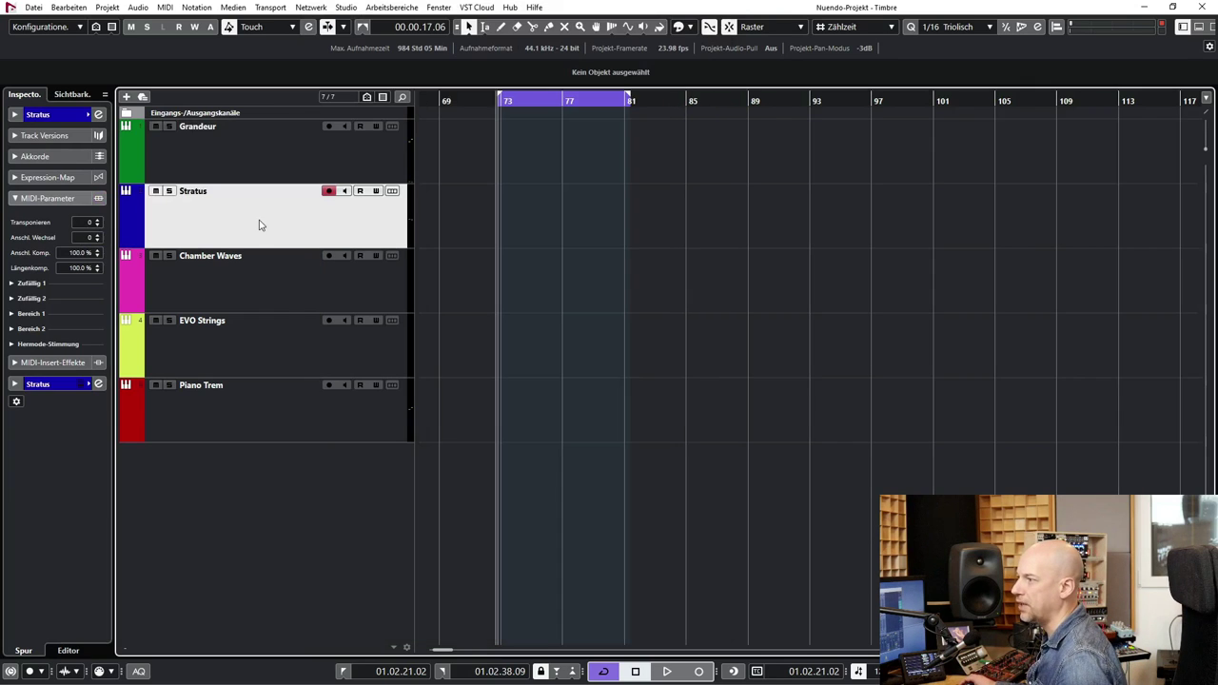
{"action": "left_click", "coordinate": [98, 383]}
{"action": "left_click_drag", "start_coordinate": [423, 64], "coordinate": [401, 52]}
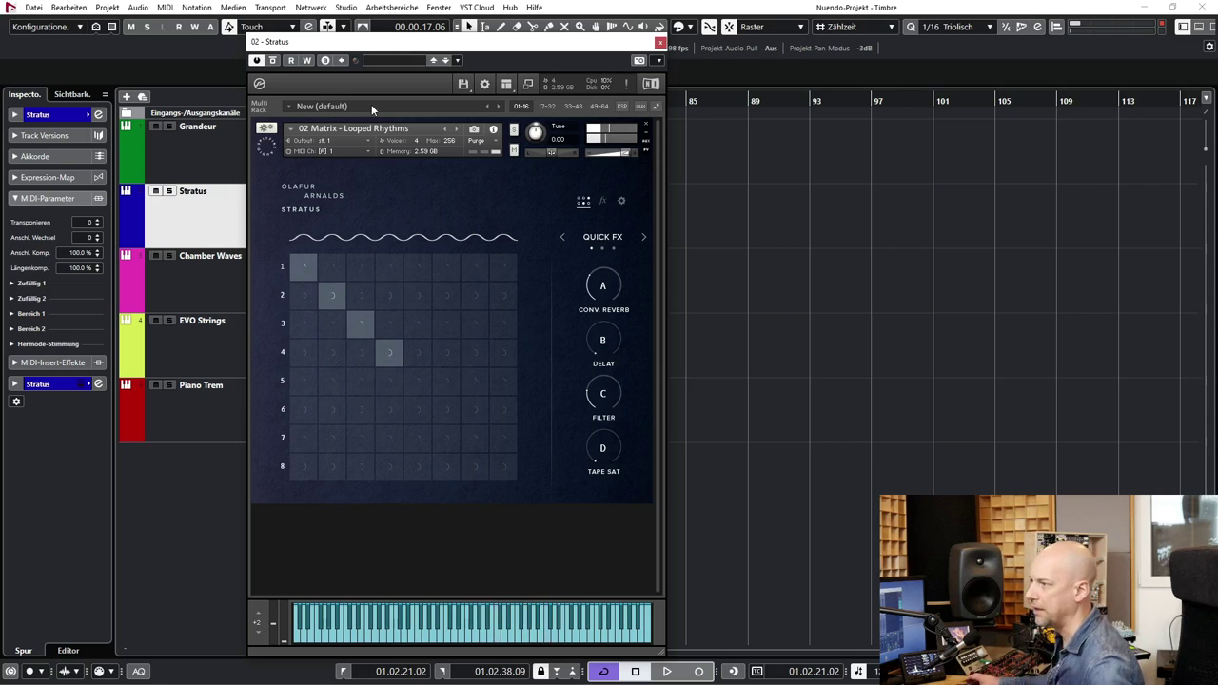
- Set the Stratus instrument's Tune to -12 with the track's MIDI transpose at 12, and lower the Tune further to -24
{"action": "left_click_drag", "start_coordinate": [533, 135], "coordinate": [520, 156]}
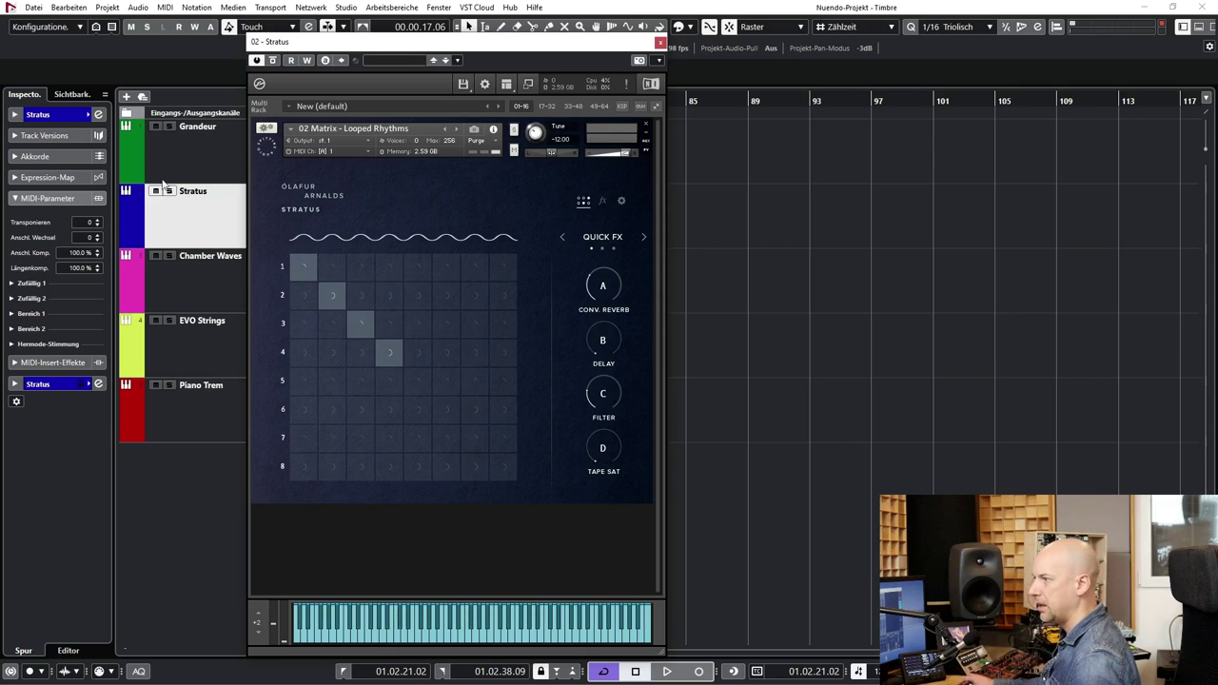
{"action": "double_click", "coordinate": [92, 222]}
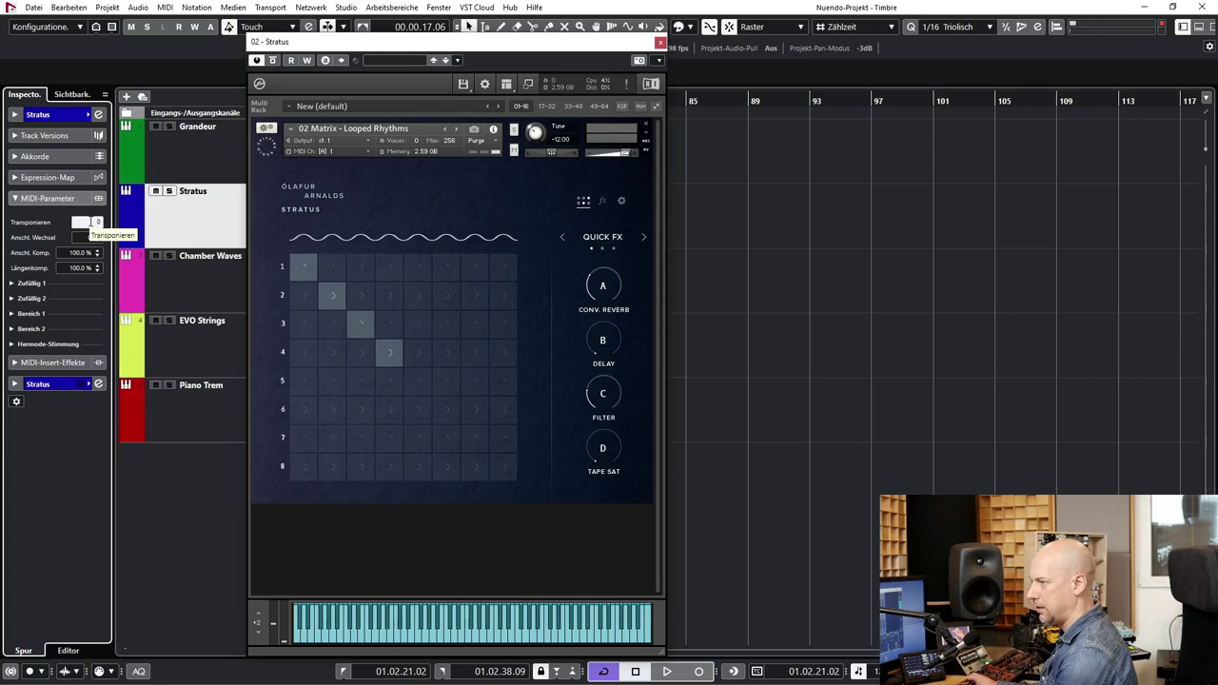
{"action": "type", "text": "12"}
{"action": "key", "text": "Return"}
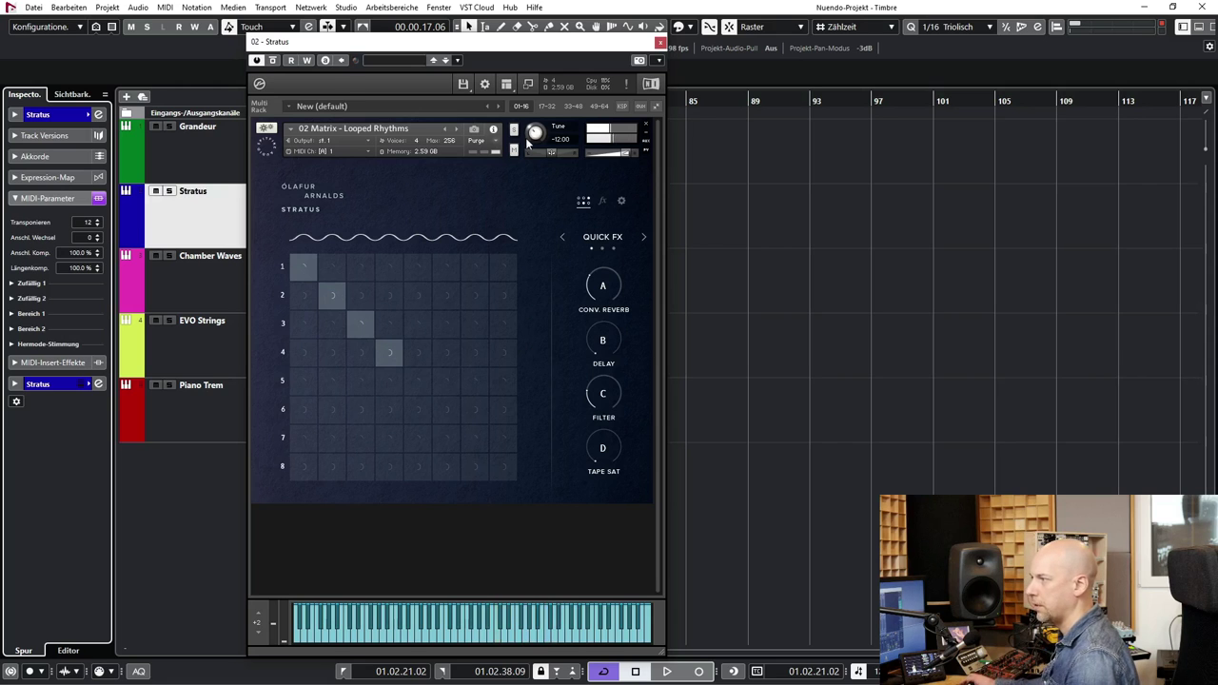
{"action": "left_click", "coordinate": [560, 139]}
{"action": "type", "text": "-24"}
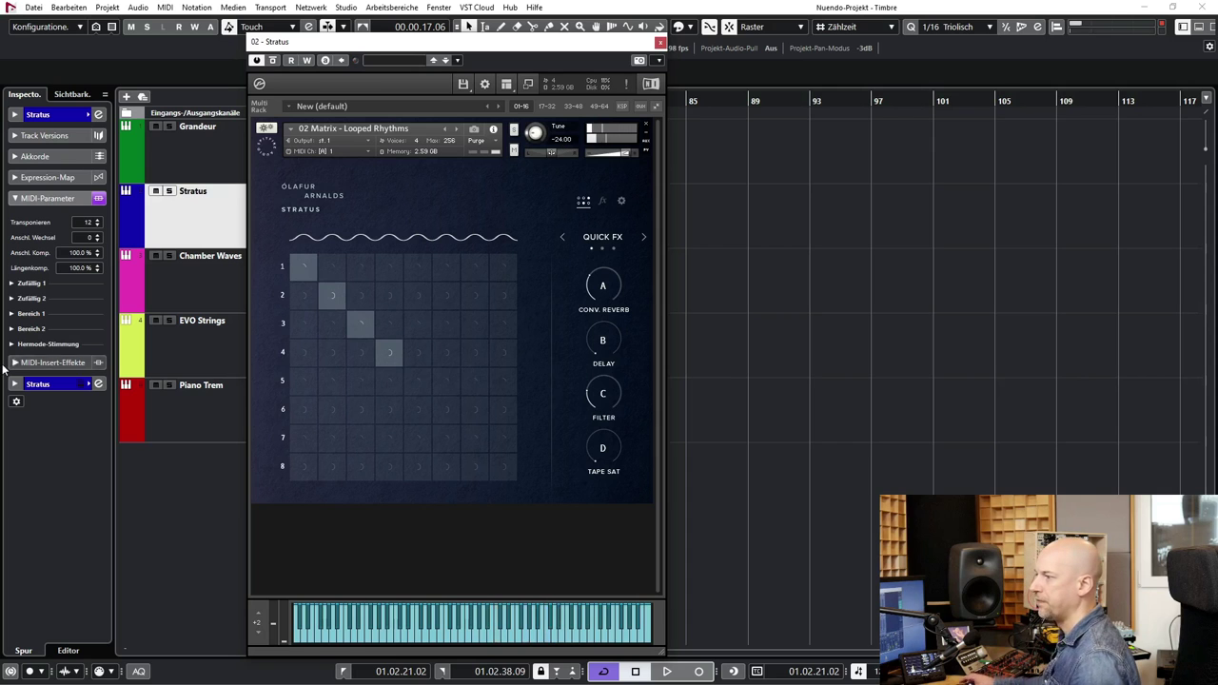
- Activate the EchoBoy insert on the Stratus track, open its editor and raise the Feedback slightly
{"action": "left_click", "coordinate": [59, 384]}
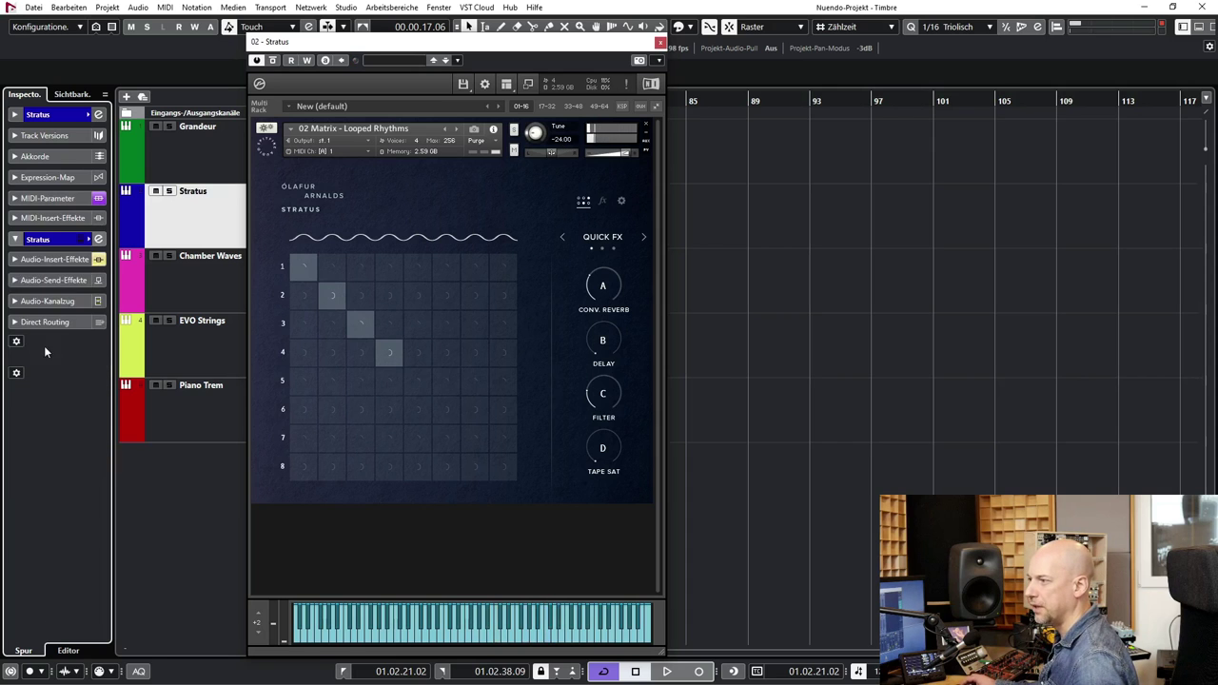
{"action": "left_click", "coordinate": [35, 259]}
{"action": "left_click", "coordinate": [29, 284]}
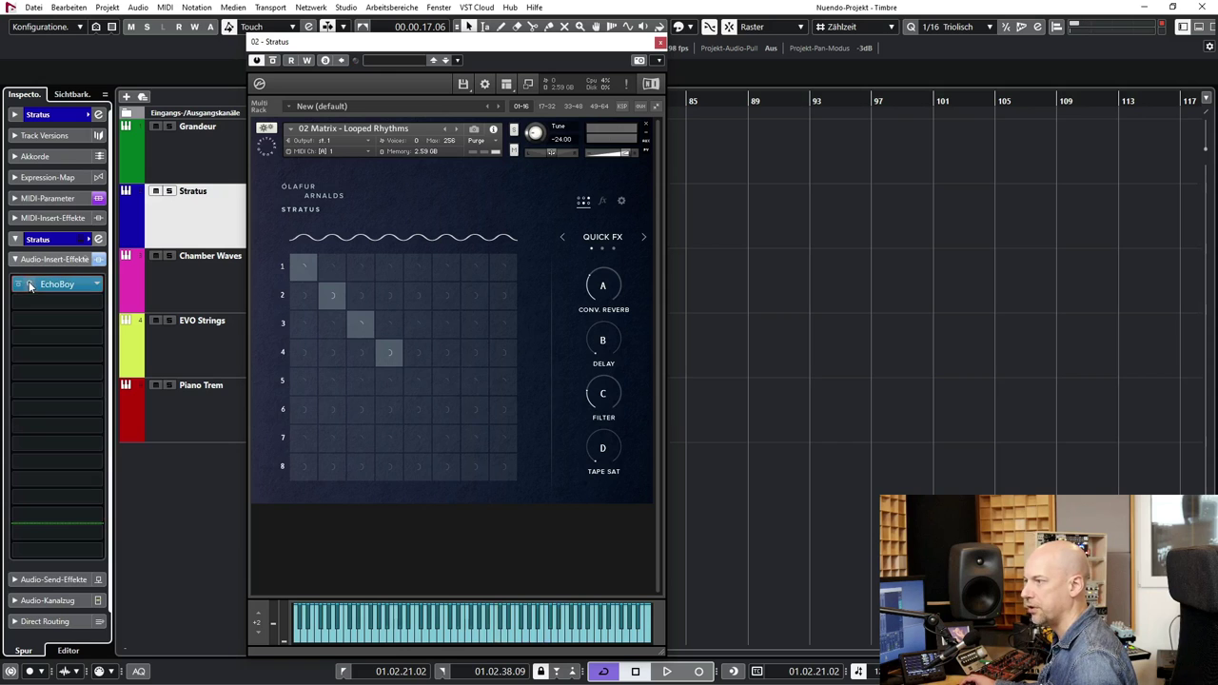
{"action": "left_click_drag", "start_coordinate": [468, 309], "coordinate": [338, 287]}
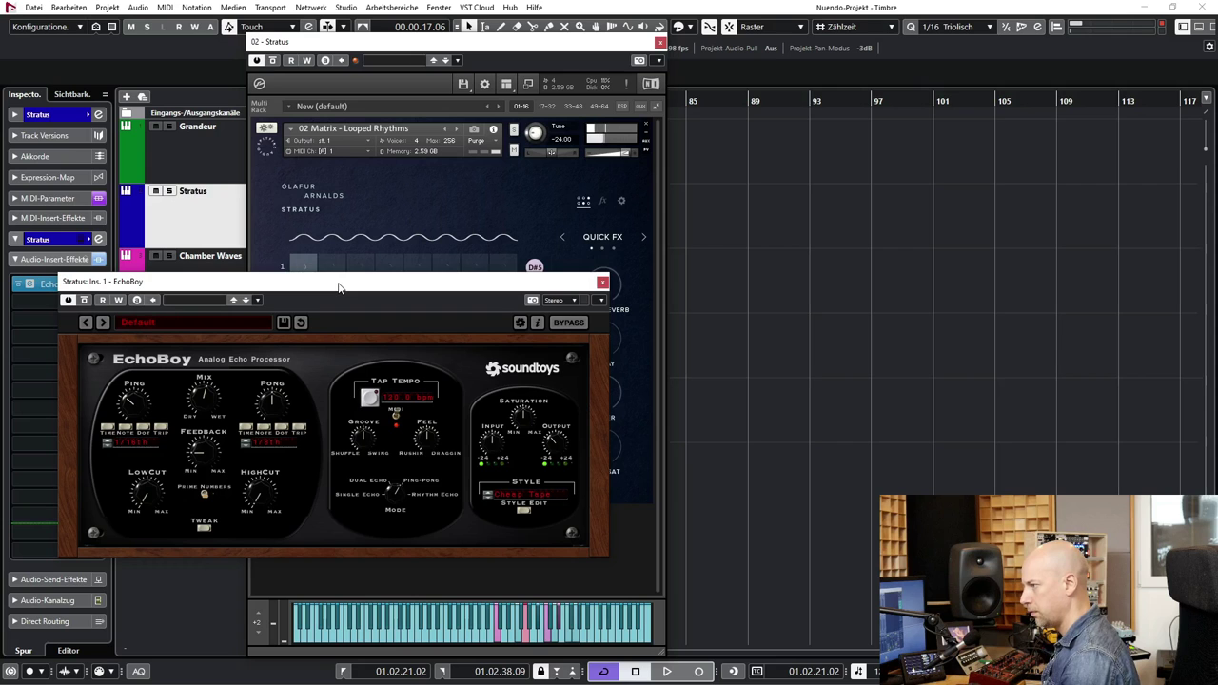
{"action": "left_click_drag", "start_coordinate": [210, 467], "coordinate": [212, 461]}
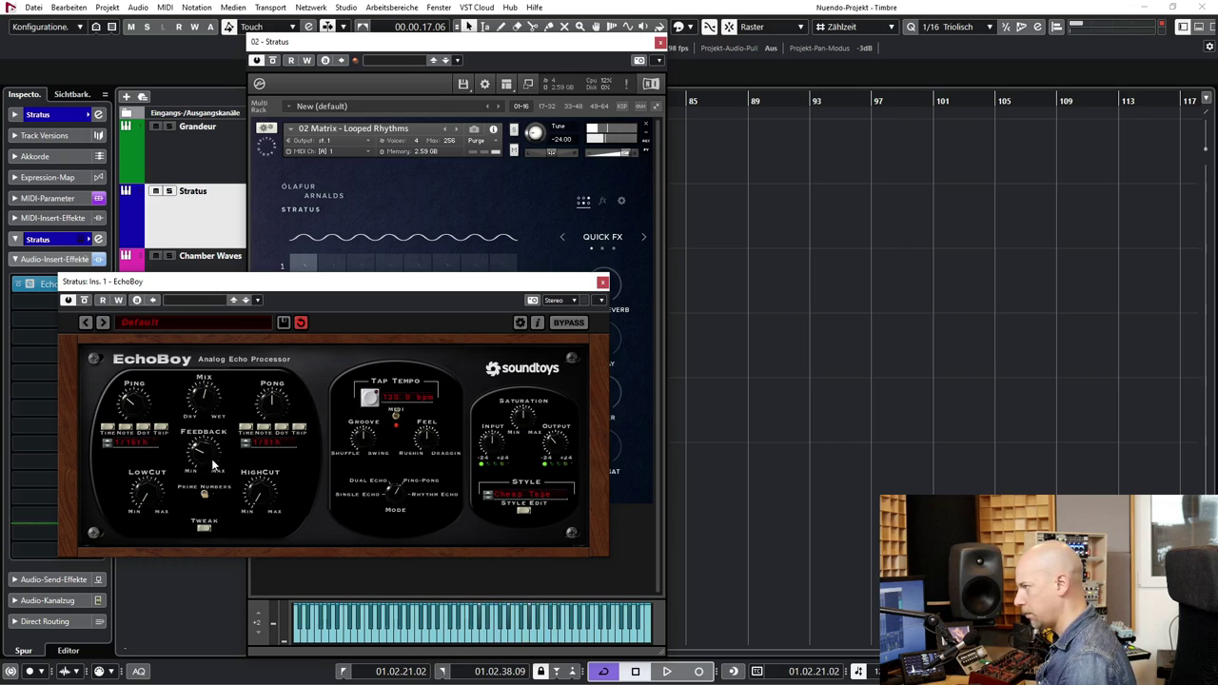
- Move EchoBoy to the second insert slot of the Stratus track and load Decapitator into the first slot
{"action": "left_click_drag", "start_coordinate": [516, 42], "coordinate": [572, 47]}
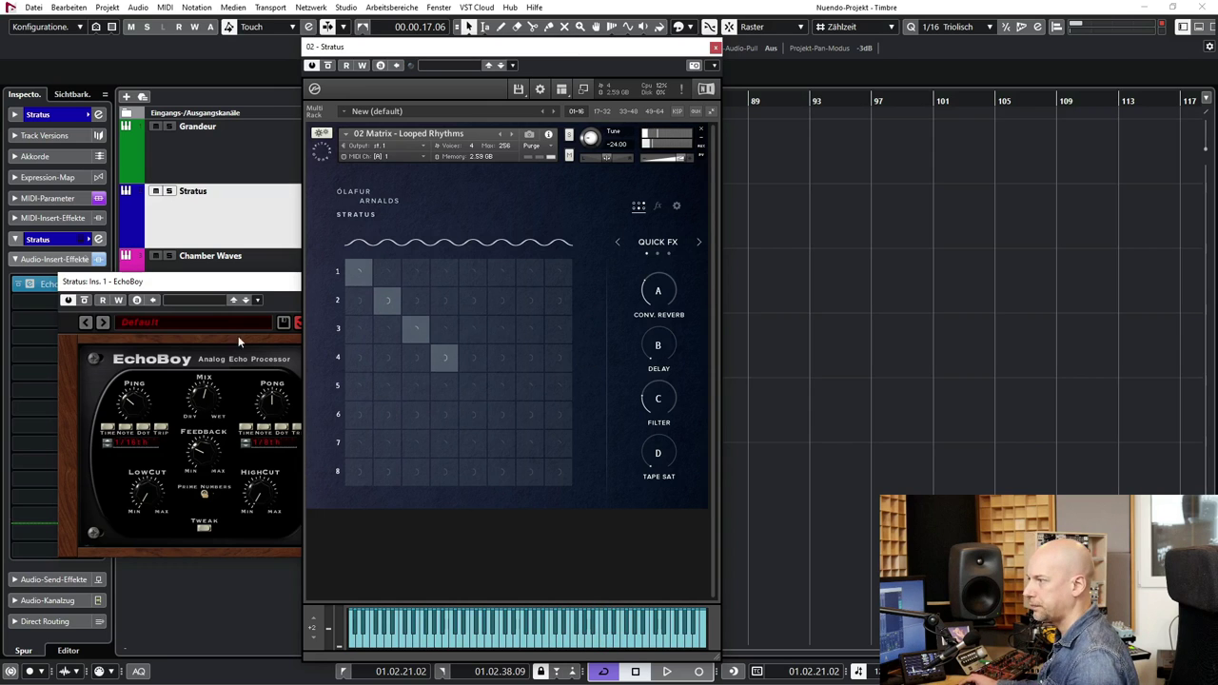
{"action": "left_click_drag", "start_coordinate": [265, 282], "coordinate": [293, 366]}
{"action": "left_click_drag", "start_coordinate": [59, 283], "coordinate": [57, 303]}
{"action": "left_click", "coordinate": [99, 285]}
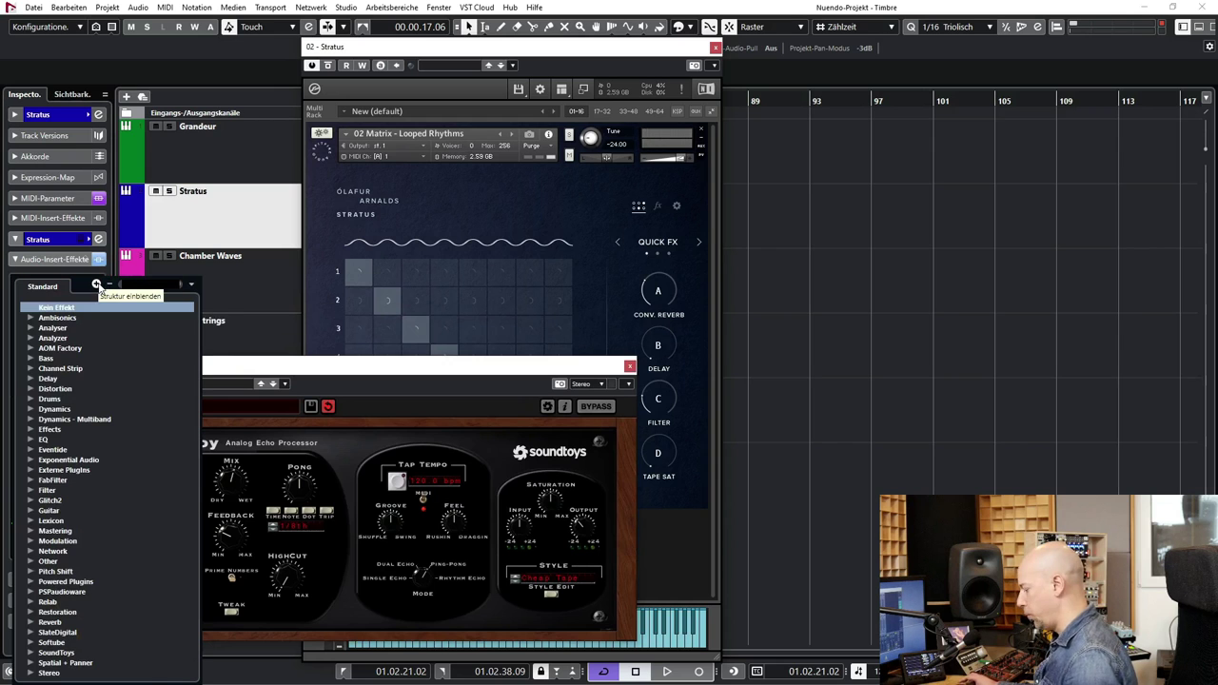
{"action": "type", "text": "deca"}
{"action": "left_click", "coordinate": [62, 318]}
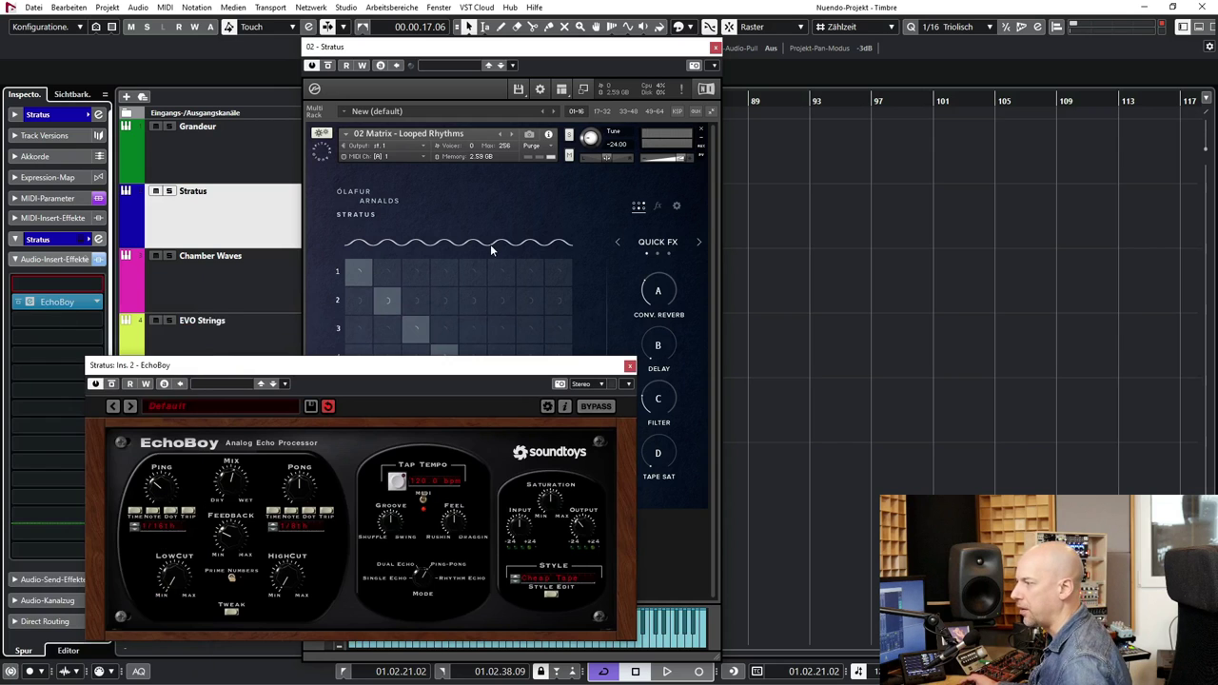
{"action": "left_click_drag", "start_coordinate": [483, 232], "coordinate": [329, 93]}
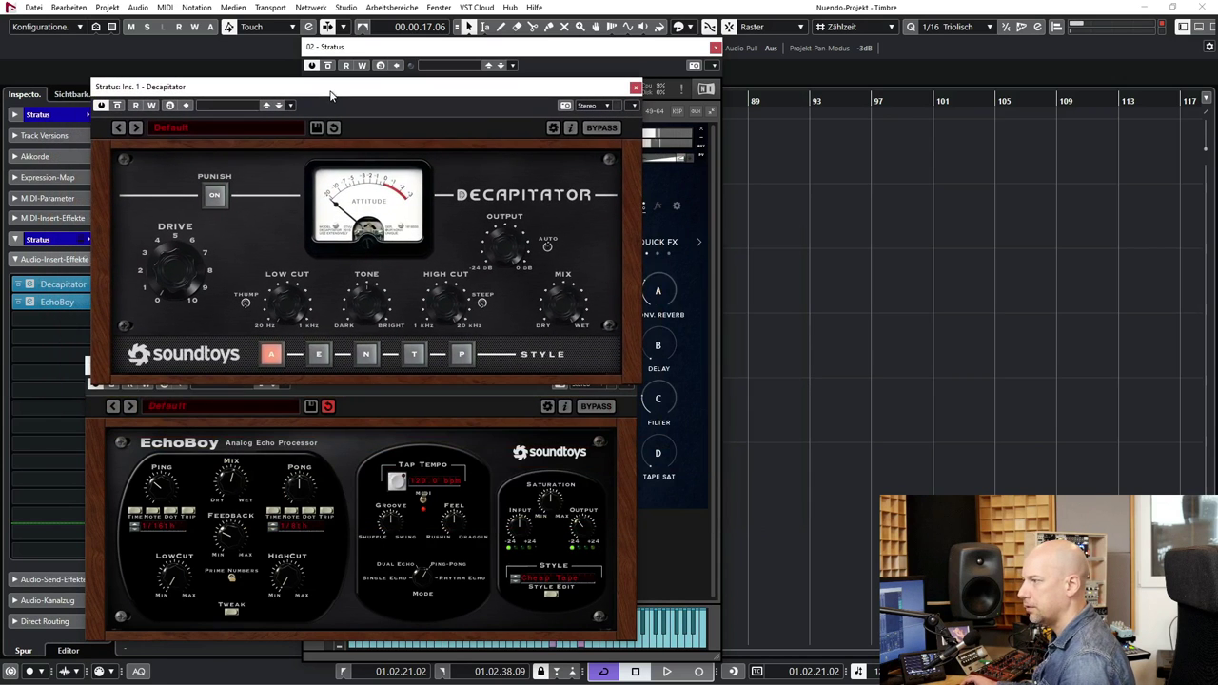
- Raise Decapitator's Drive to about 7, switch its Auto output option and audition styles E, N and T before choosing P
{"action": "left_click", "coordinate": [547, 247]}
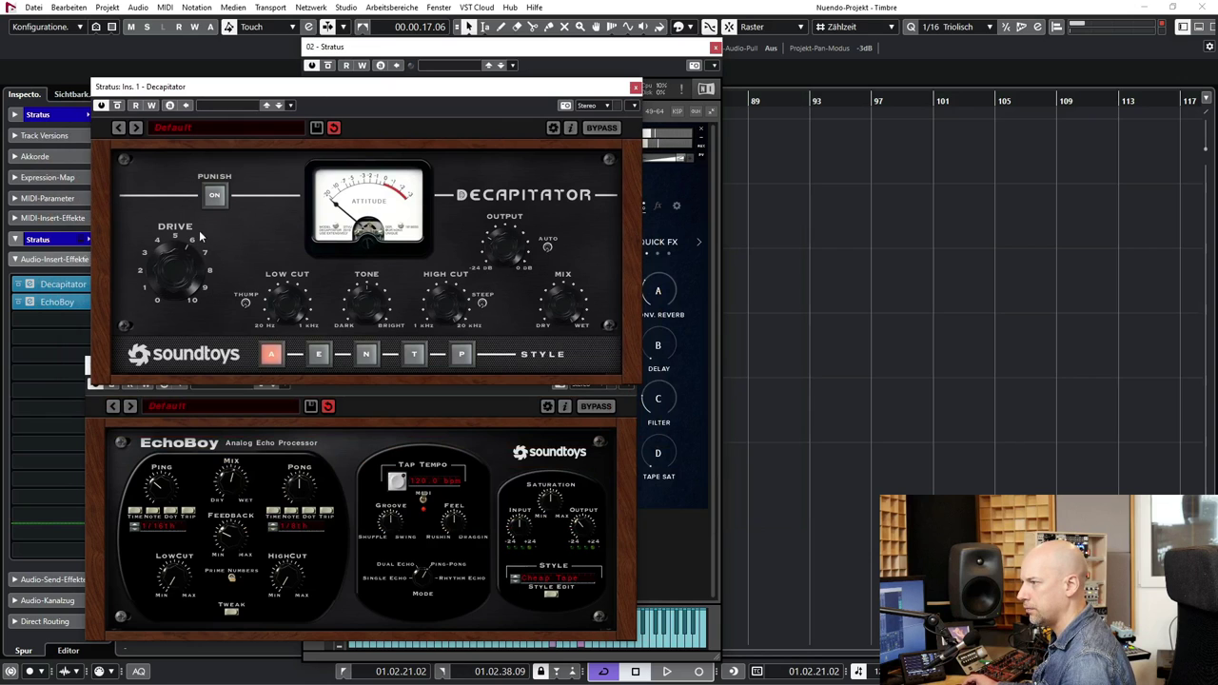
{"action": "left_click", "coordinate": [321, 354]}
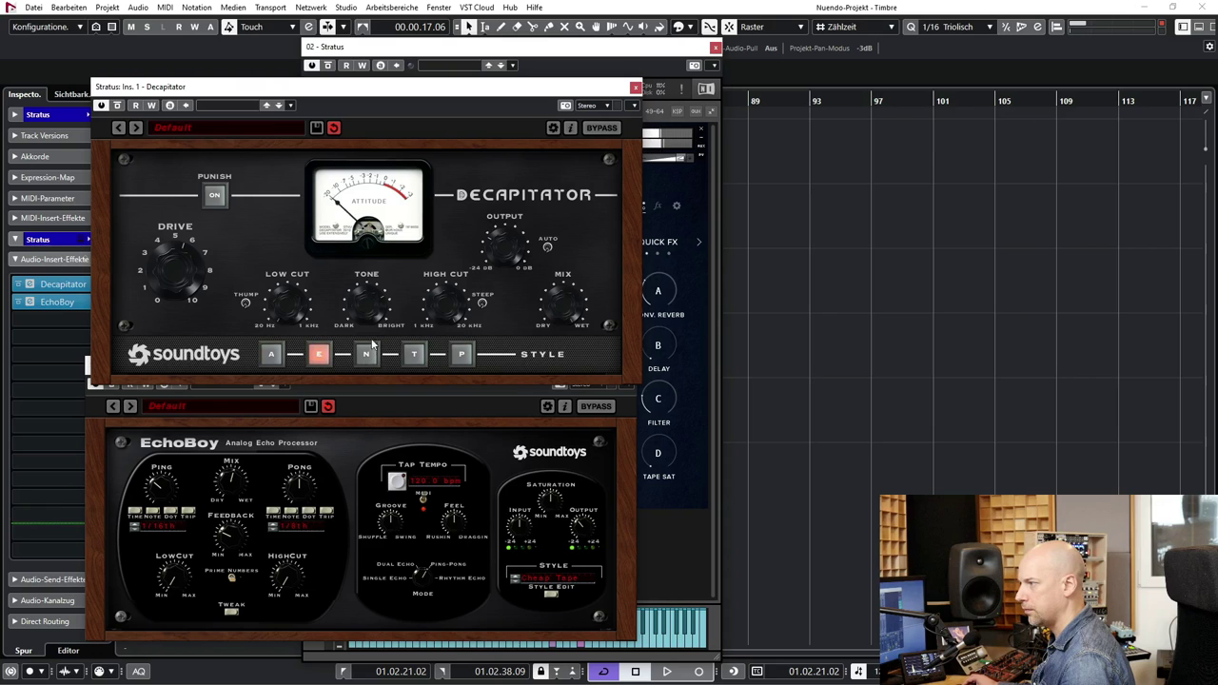
{"action": "left_click", "coordinate": [369, 352]}
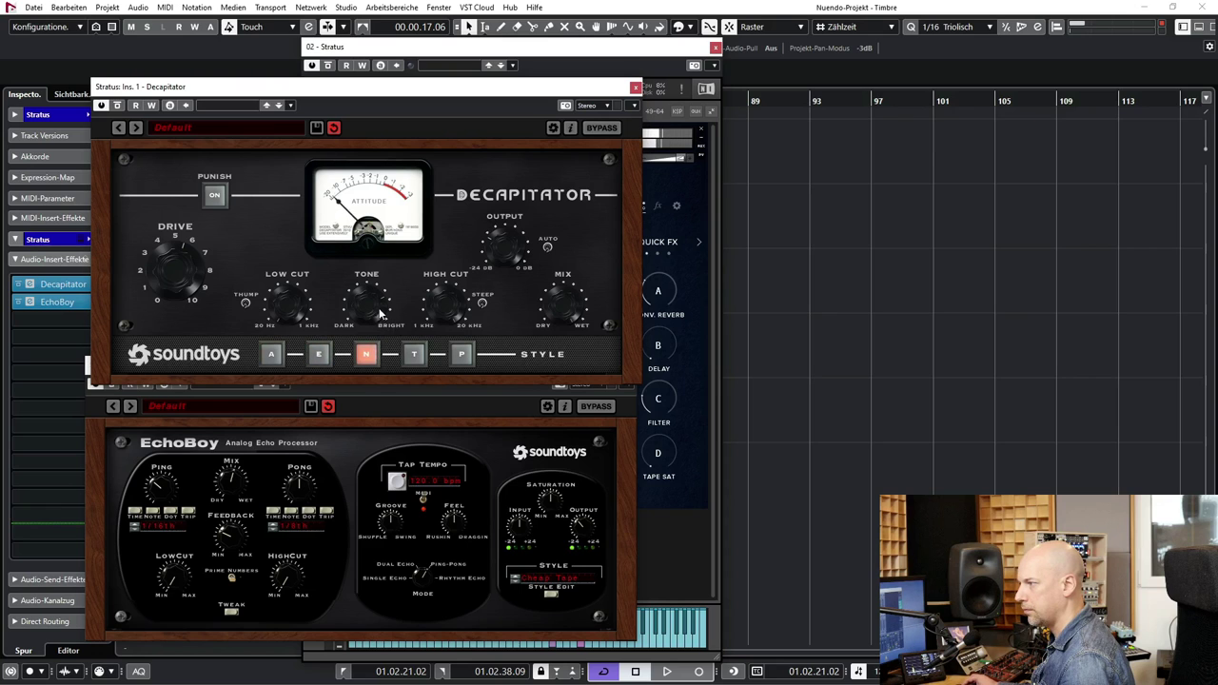
{"action": "left_click", "coordinate": [414, 355]}
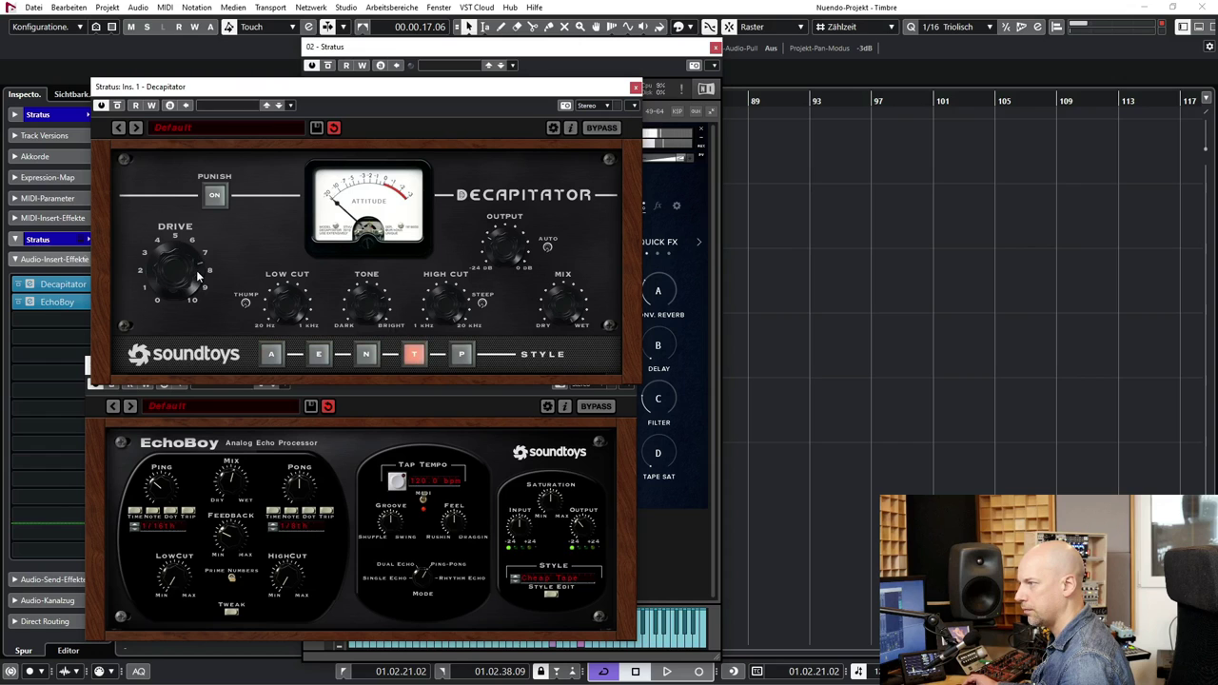
{"action": "left_click", "coordinate": [461, 354]}
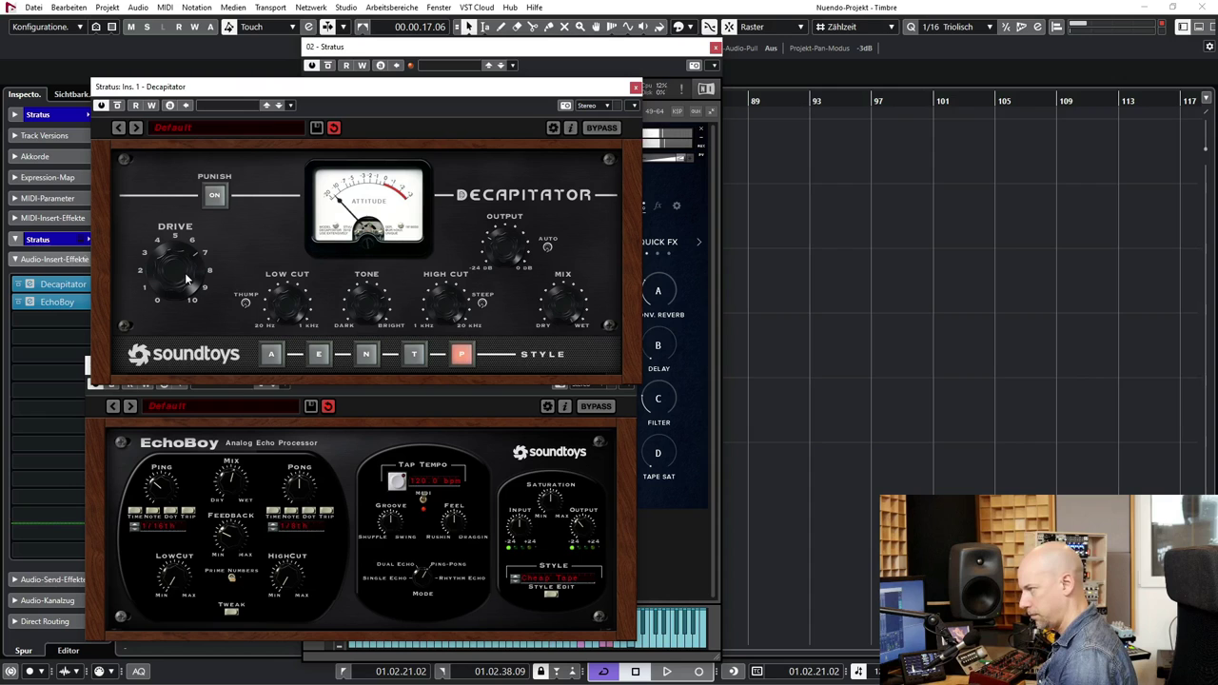
{"action": "left_click", "coordinate": [635, 86]}
- Load Blackhole into the third insert slot of the Stratus track, with its Mix at 40
{"action": "left_click", "coordinate": [96, 321]}
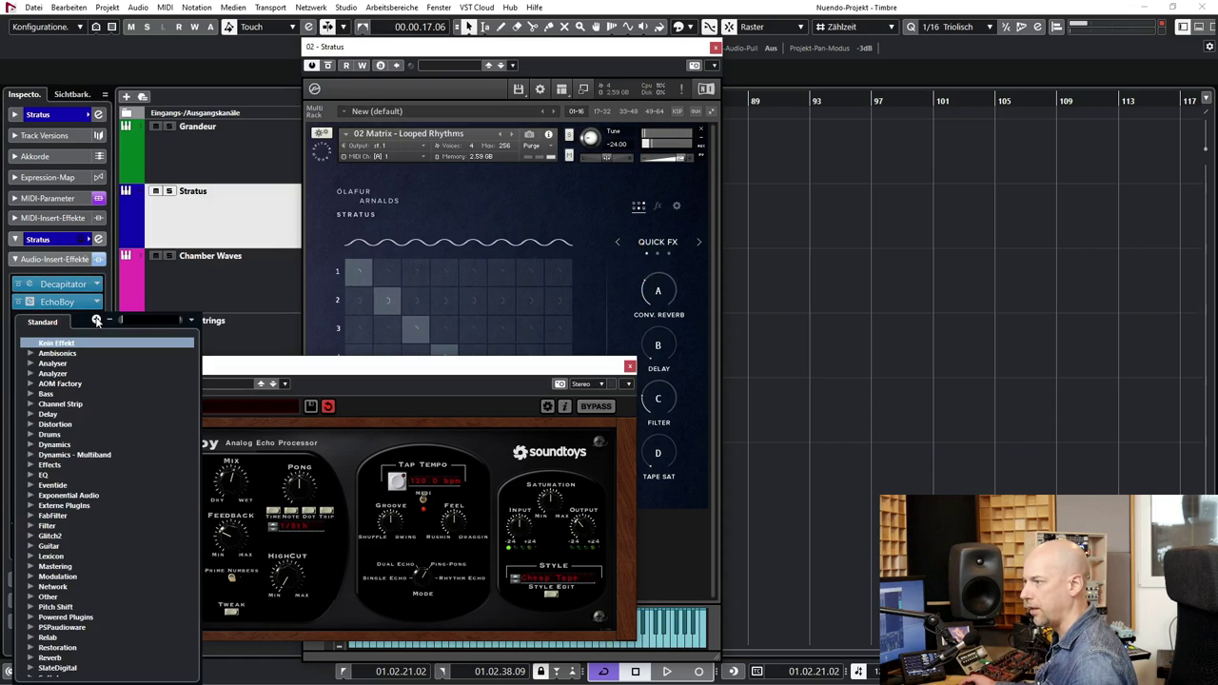
{"action": "type", "text": "black"}
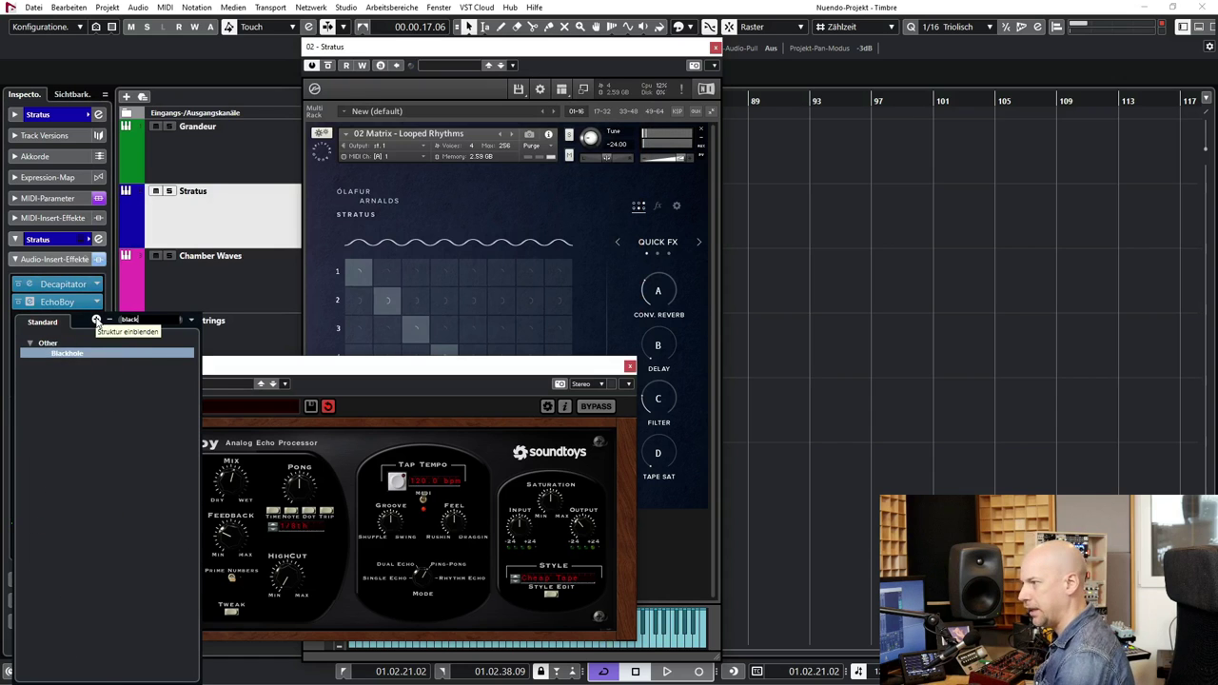
{"action": "double_click", "coordinate": [51, 353]}
{"action": "left_click_drag", "start_coordinate": [142, 214], "coordinate": [438, 161]}
{"action": "left_click_drag", "start_coordinate": [377, 295], "coordinate": [375, 314]}
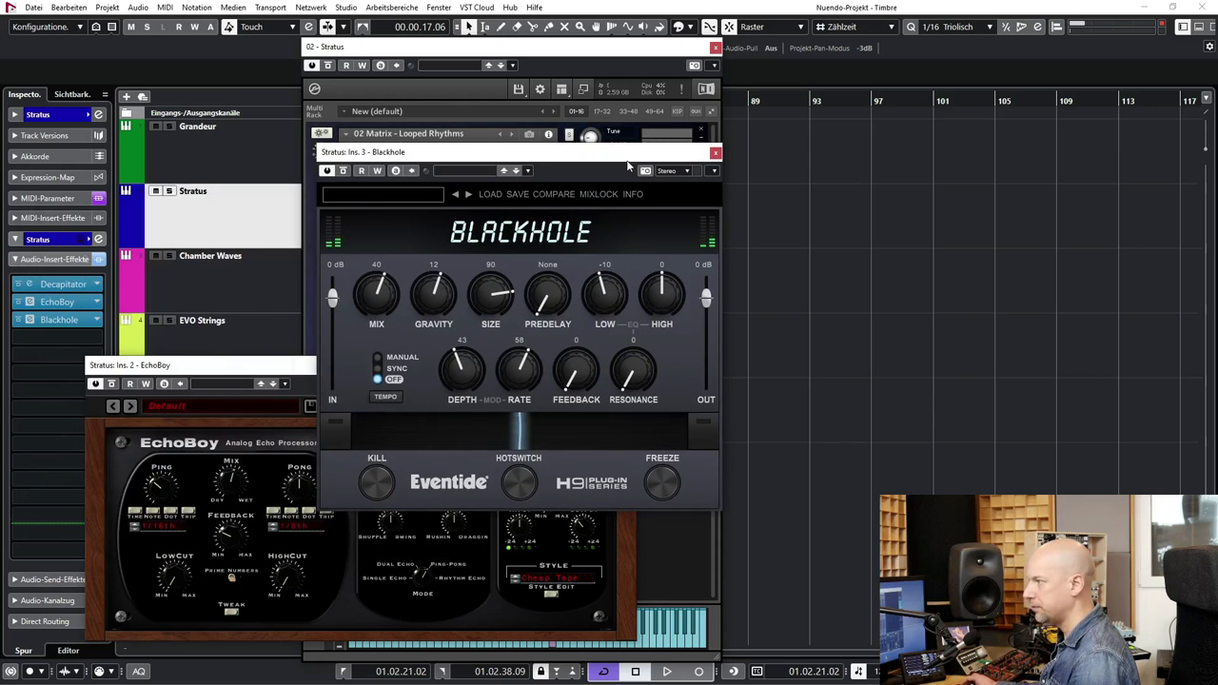
{"action": "left_click_drag", "start_coordinate": [666, 151], "coordinate": [1014, 157]}
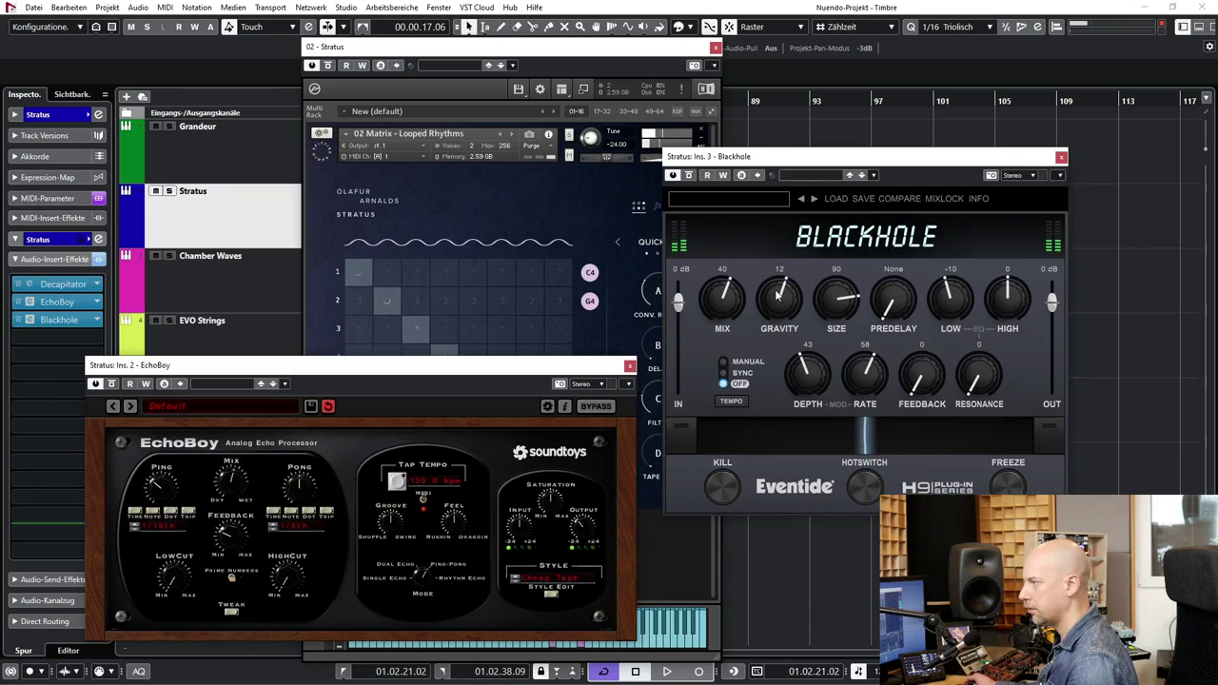
- Arrange the Stratus and Blackhole windows side by side and raise Blackhole's Mix to 100
{"action": "left_click_drag", "start_coordinate": [599, 46], "coordinate": [432, 27]}
{"action": "left_click_drag", "start_coordinate": [747, 156], "coordinate": [658, 41]}
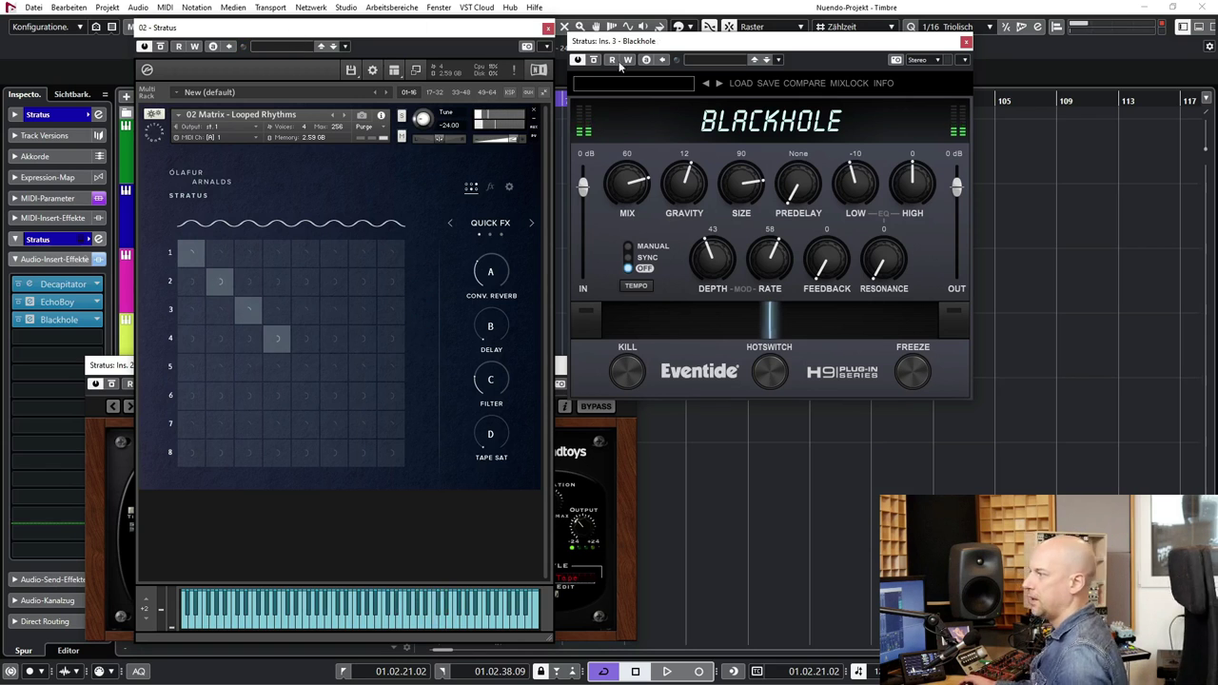
{"action": "left_click_drag", "start_coordinate": [630, 187], "coordinate": [658, 129]}
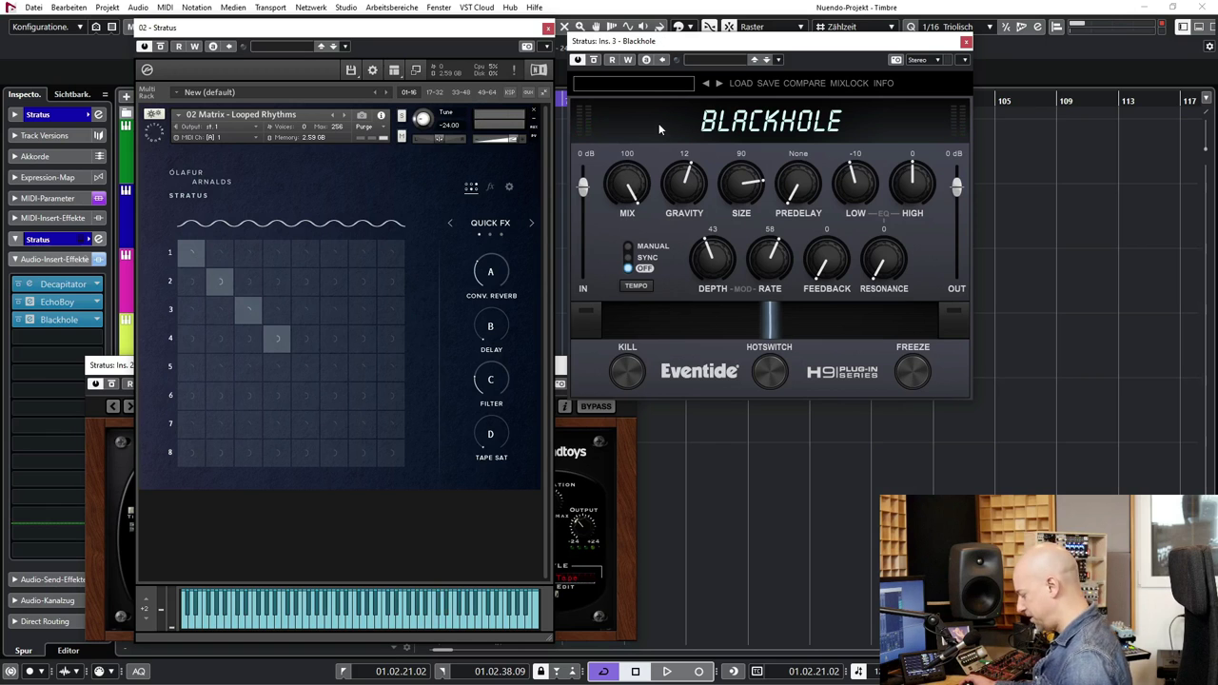
{"action": "left_click_drag", "start_coordinate": [686, 44], "coordinate": [677, 45]}
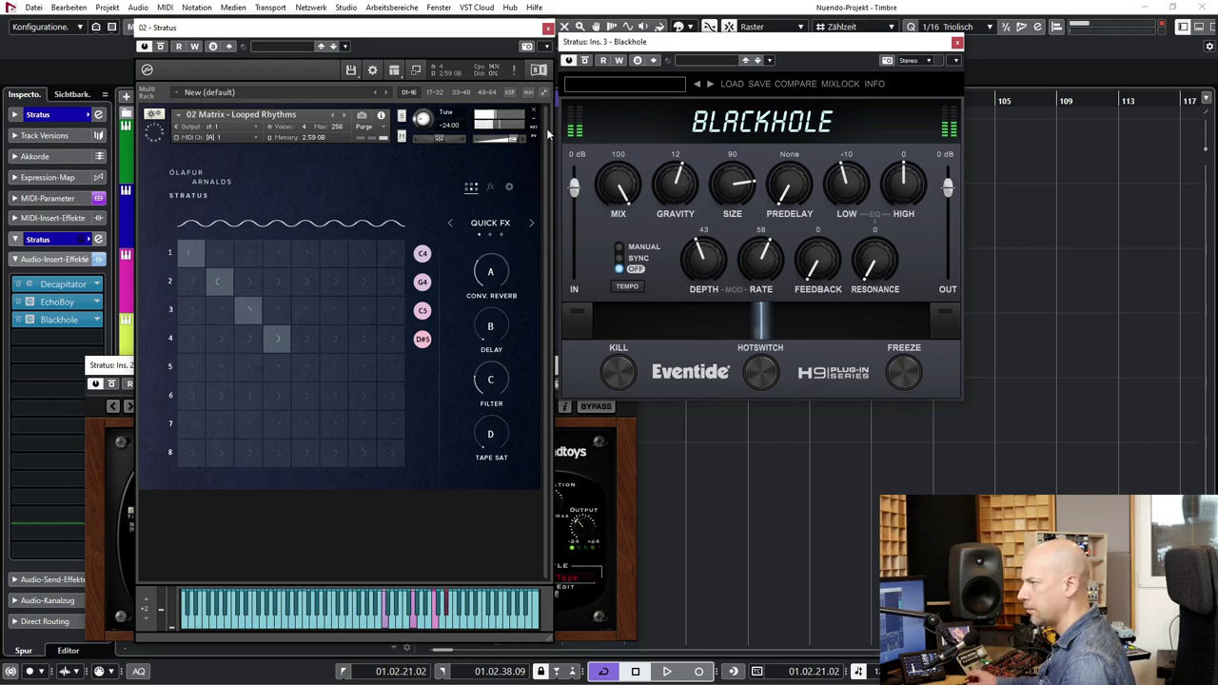
- Set the Stratus instrument's Polyphony to 6 on its Controls page and close the instrument window
{"action": "left_click", "coordinate": [491, 234]}
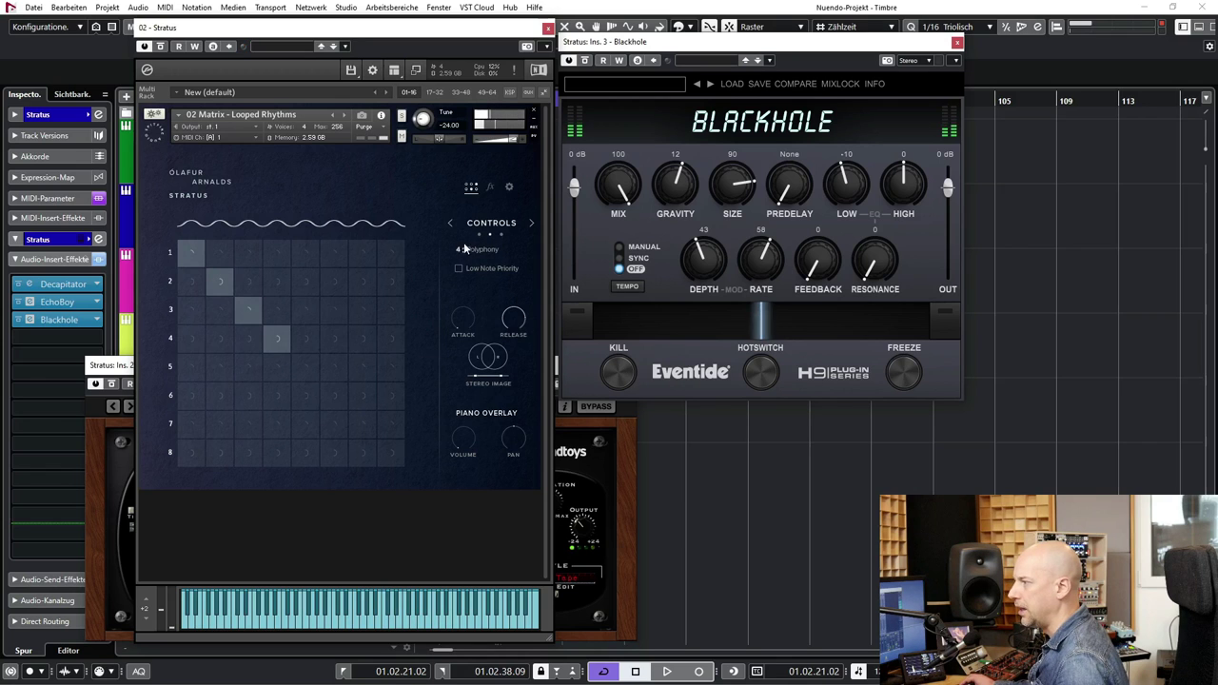
{"action": "left_click", "coordinate": [463, 246]}
{"action": "left_click", "coordinate": [460, 245]}
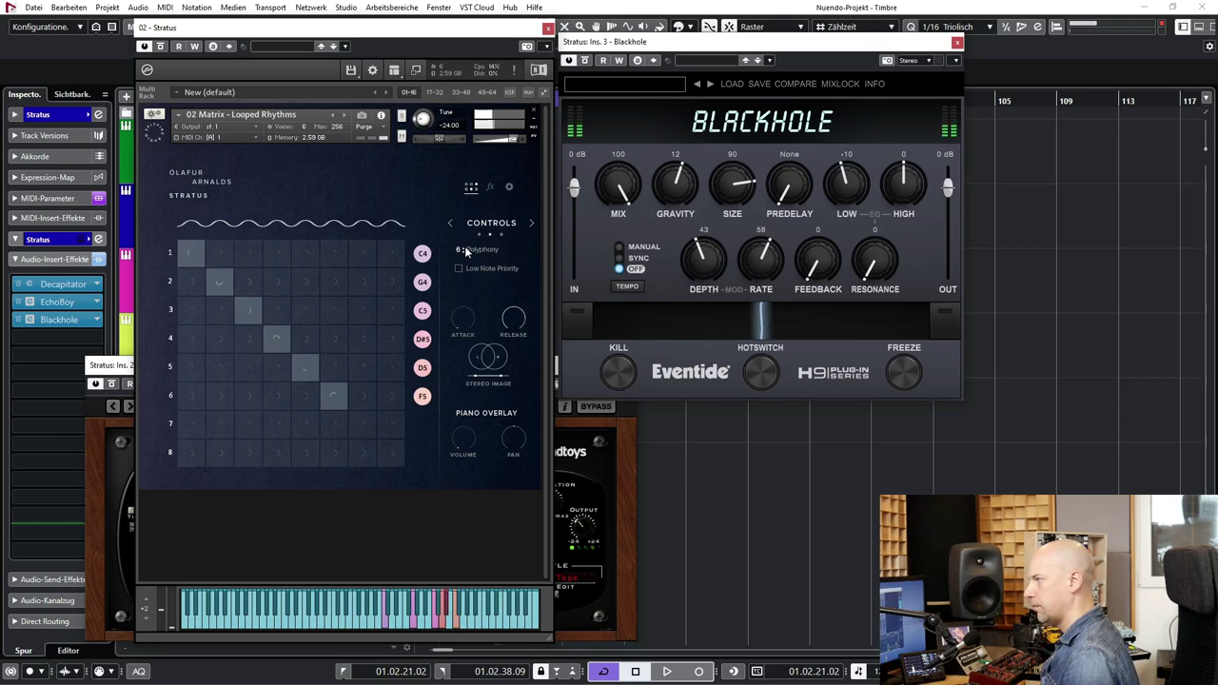
{"action": "left_click", "coordinate": [549, 29]}
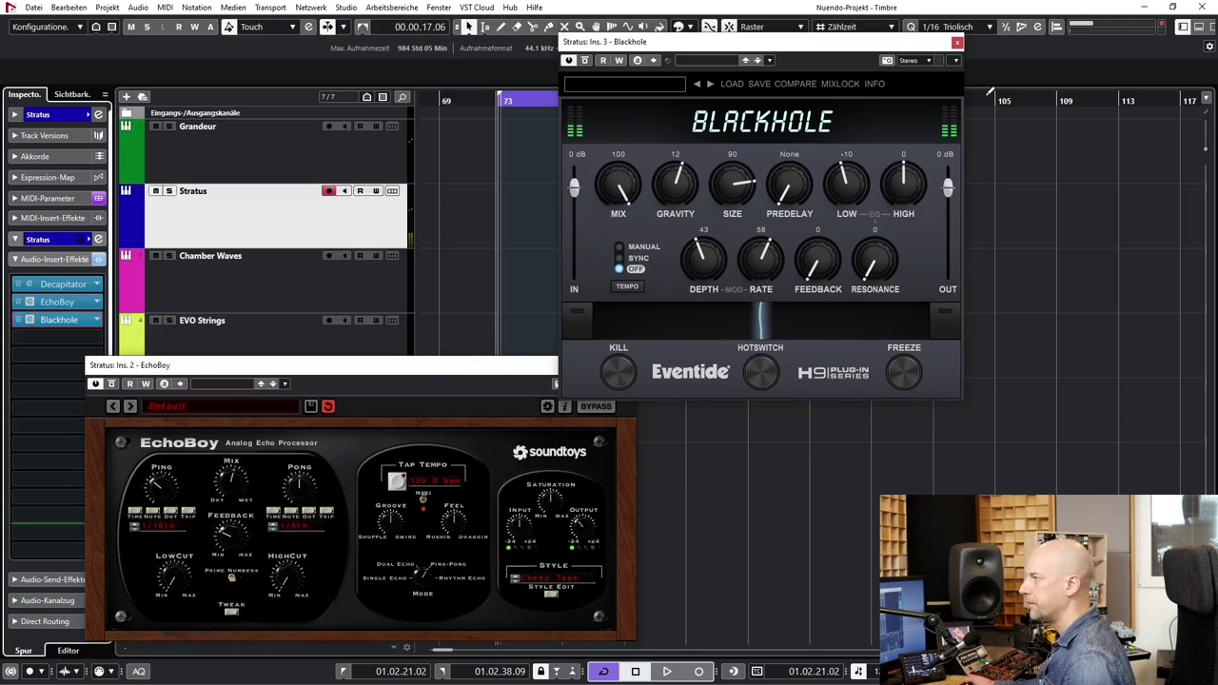
- Lower Blackhole's Mix to 43, and switch to the Chamber Waves track with the Stratus effect editors closed
{"action": "left_click_drag", "start_coordinate": [455, 370], "coordinate": [663, 360]}
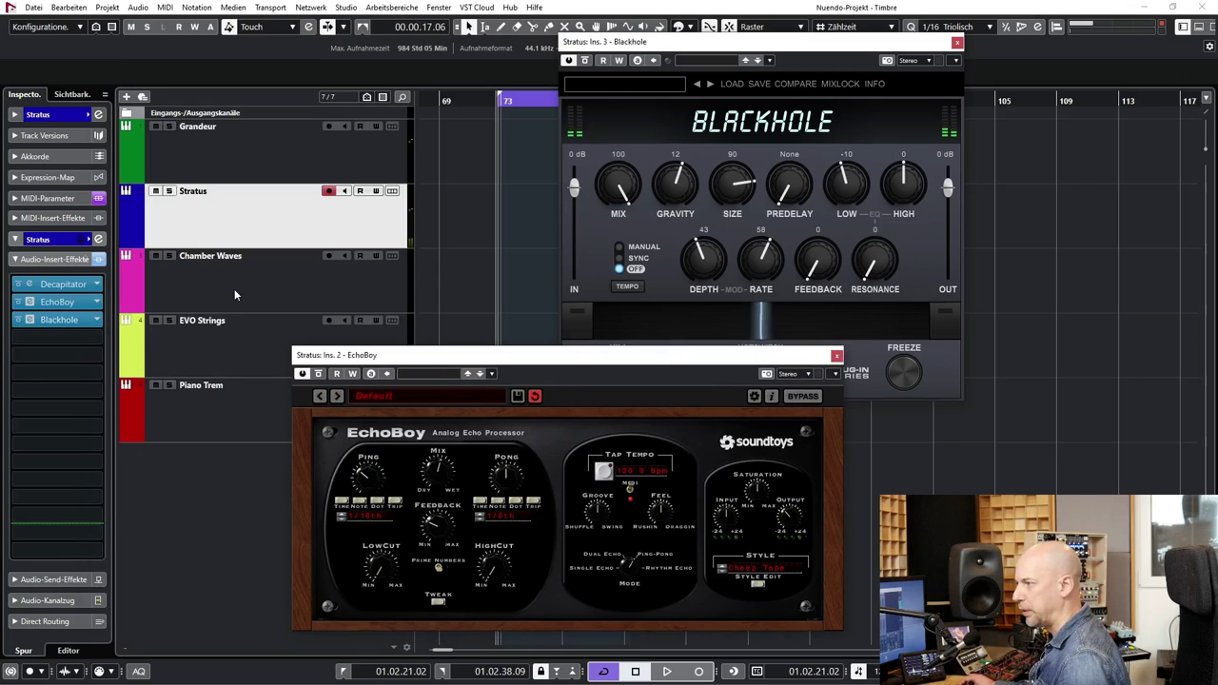
{"action": "left_click_drag", "start_coordinate": [619, 177], "coordinate": [607, 270]}
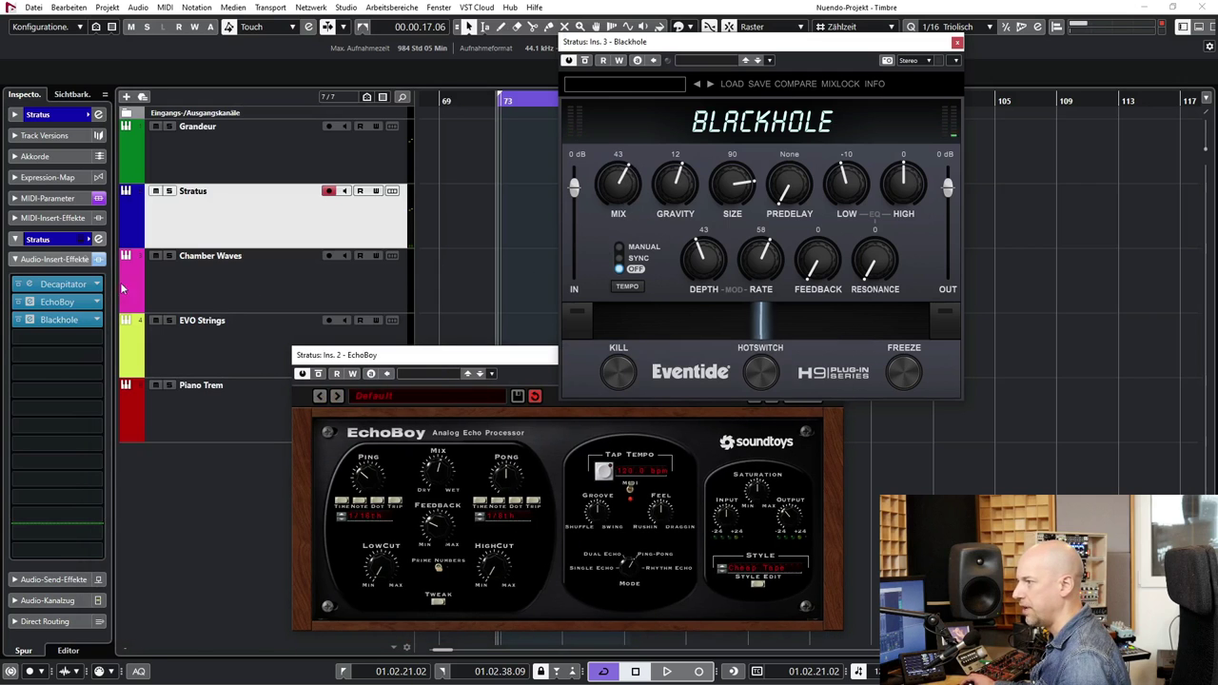
{"action": "left_click", "coordinate": [504, 280]}
{"action": "left_click", "coordinate": [957, 42]}
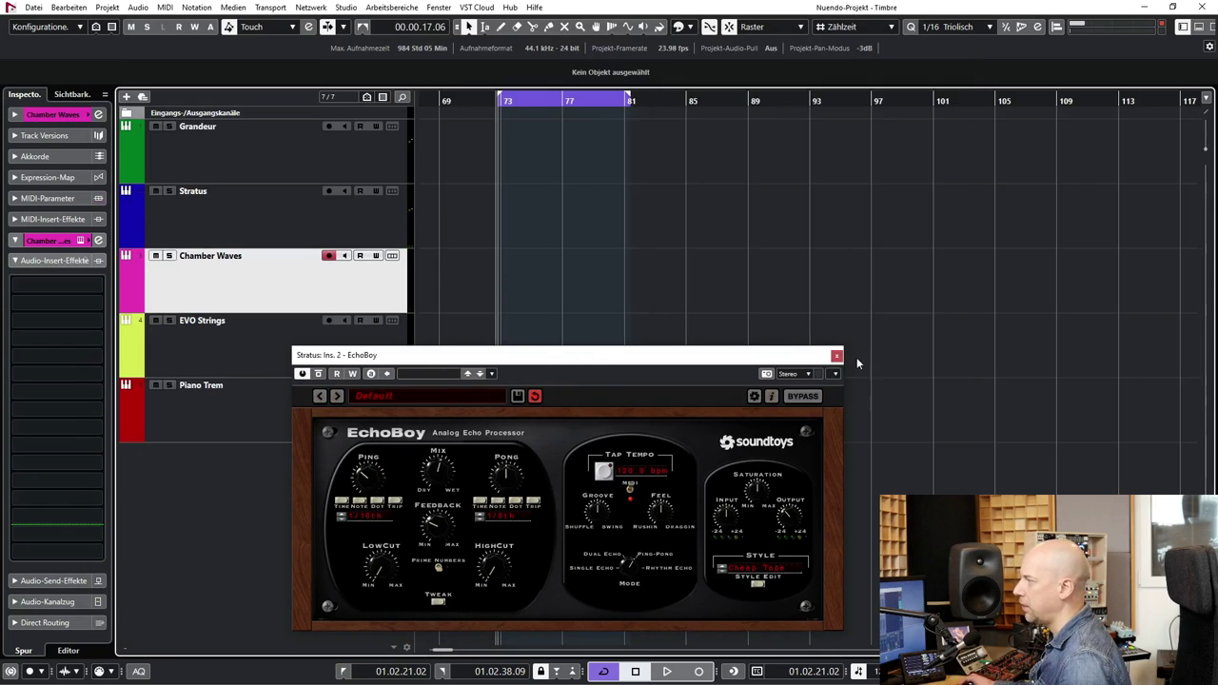
{"action": "left_click", "coordinate": [836, 356]}
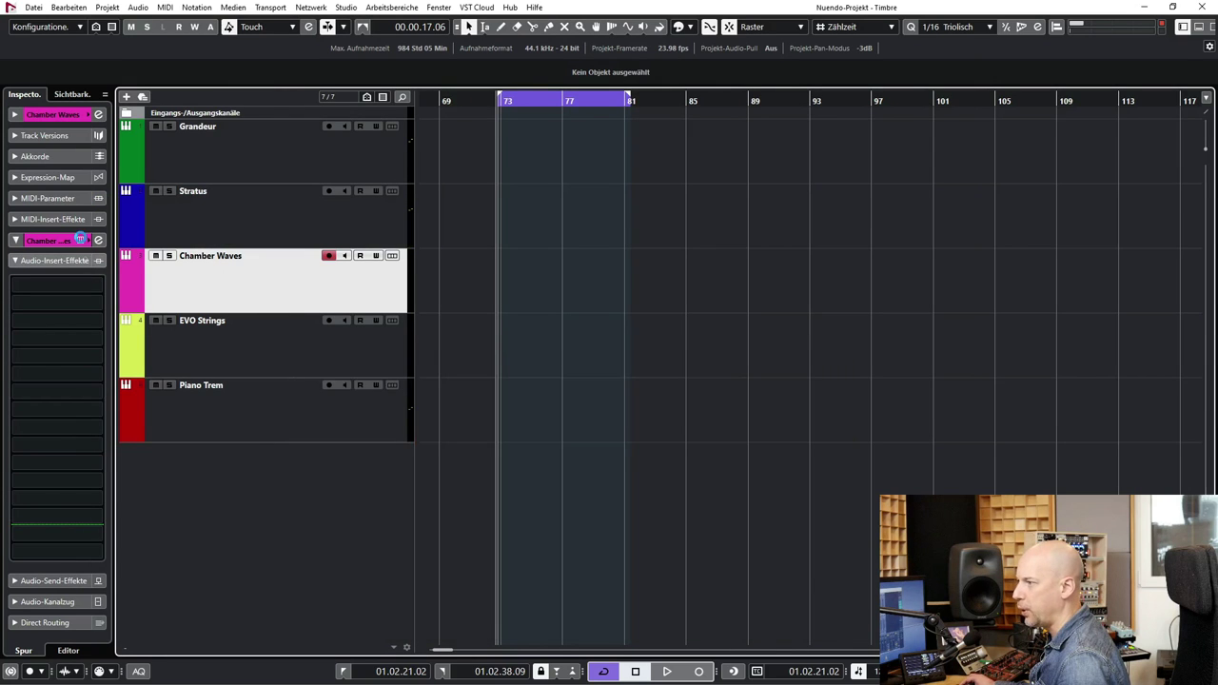
- Open the Chamber Waves instrument with the Trem (Long) articulation and set its Tune to -12
{"action": "left_click_drag", "start_coordinate": [1217, 124], "coordinate": [226, 40]}
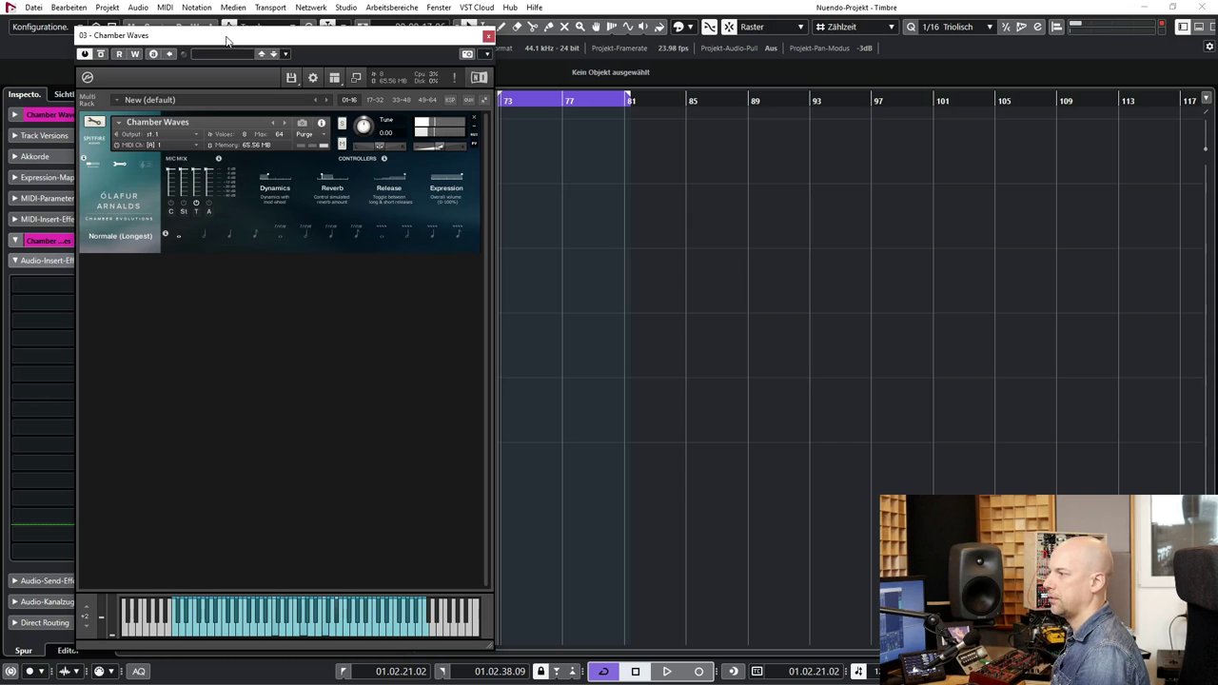
{"action": "left_click_drag", "start_coordinate": [226, 39], "coordinate": [351, 19]}
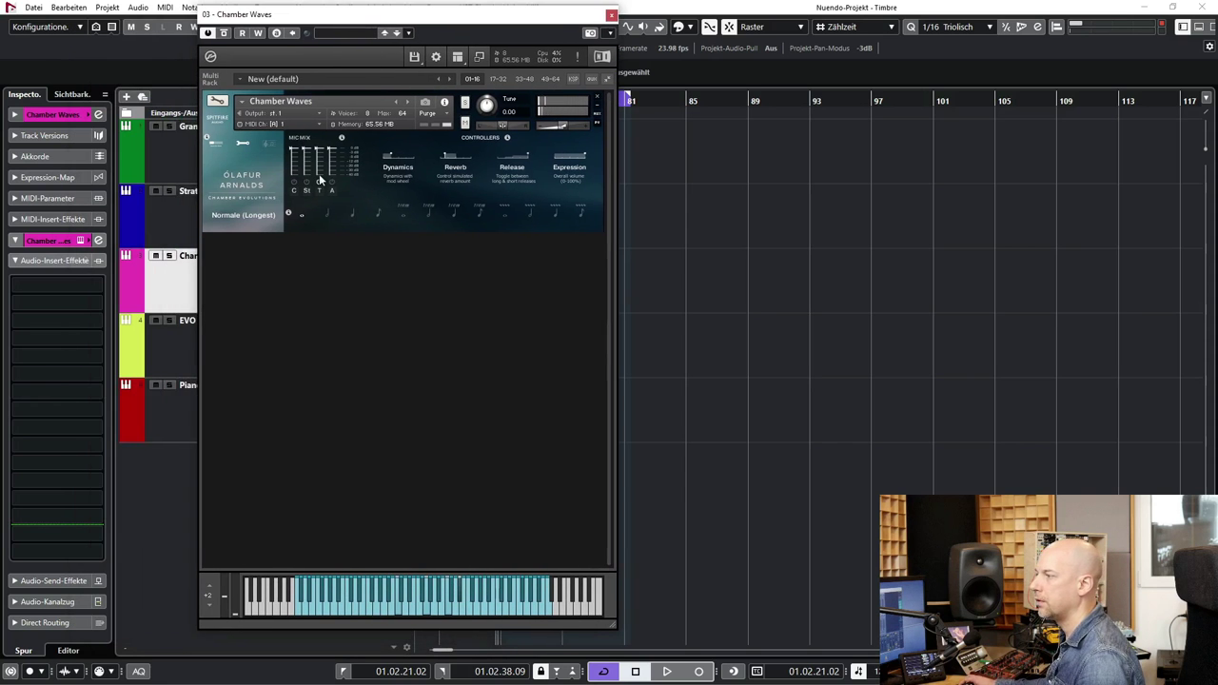
{"action": "left_click", "coordinate": [454, 215]}
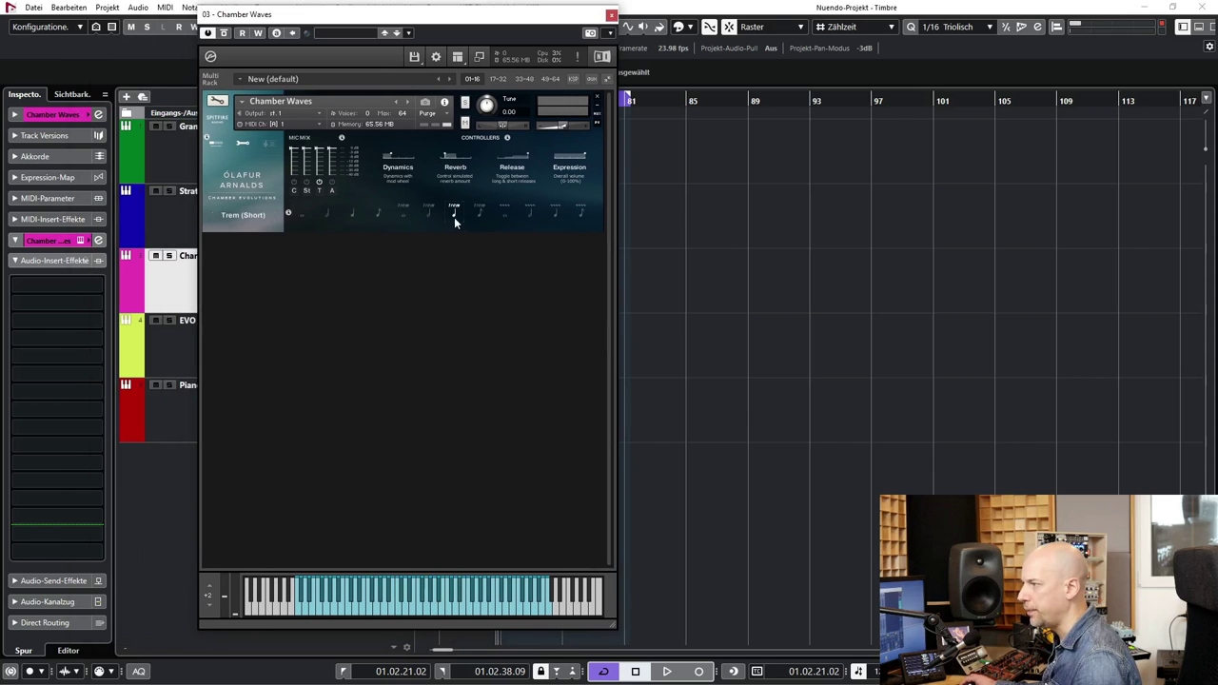
{"action": "left_click", "coordinate": [430, 213]}
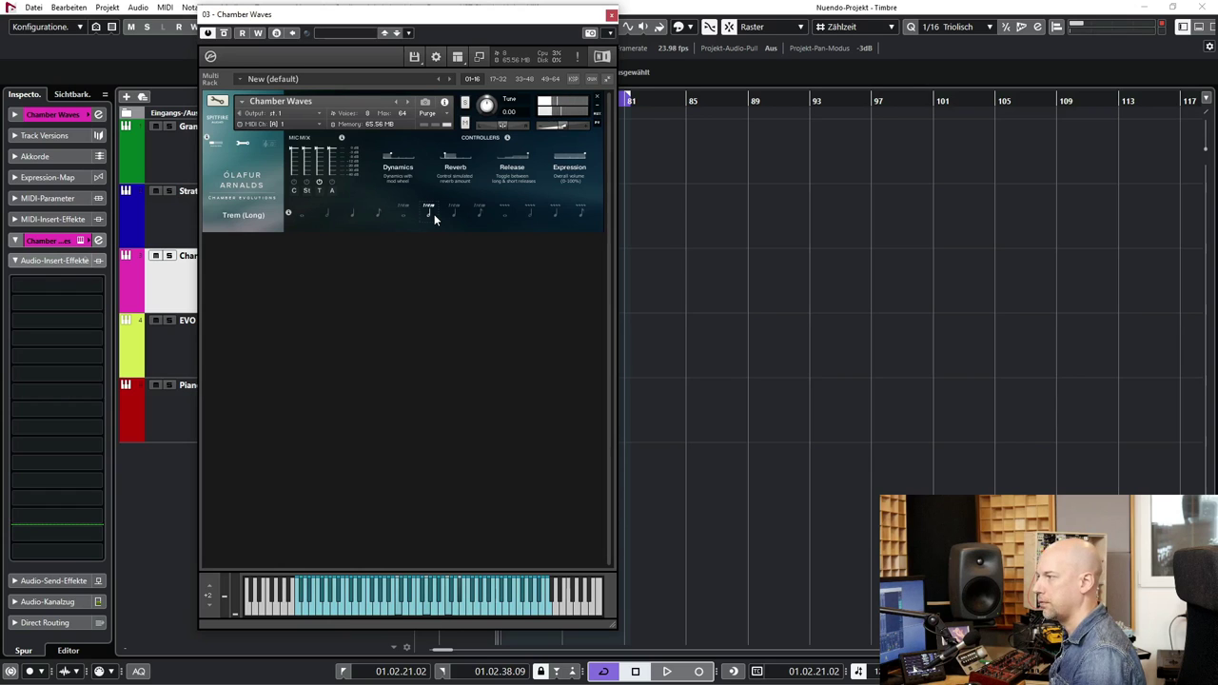
{"action": "left_click_drag", "start_coordinate": [484, 104], "coordinate": [486, 120]}
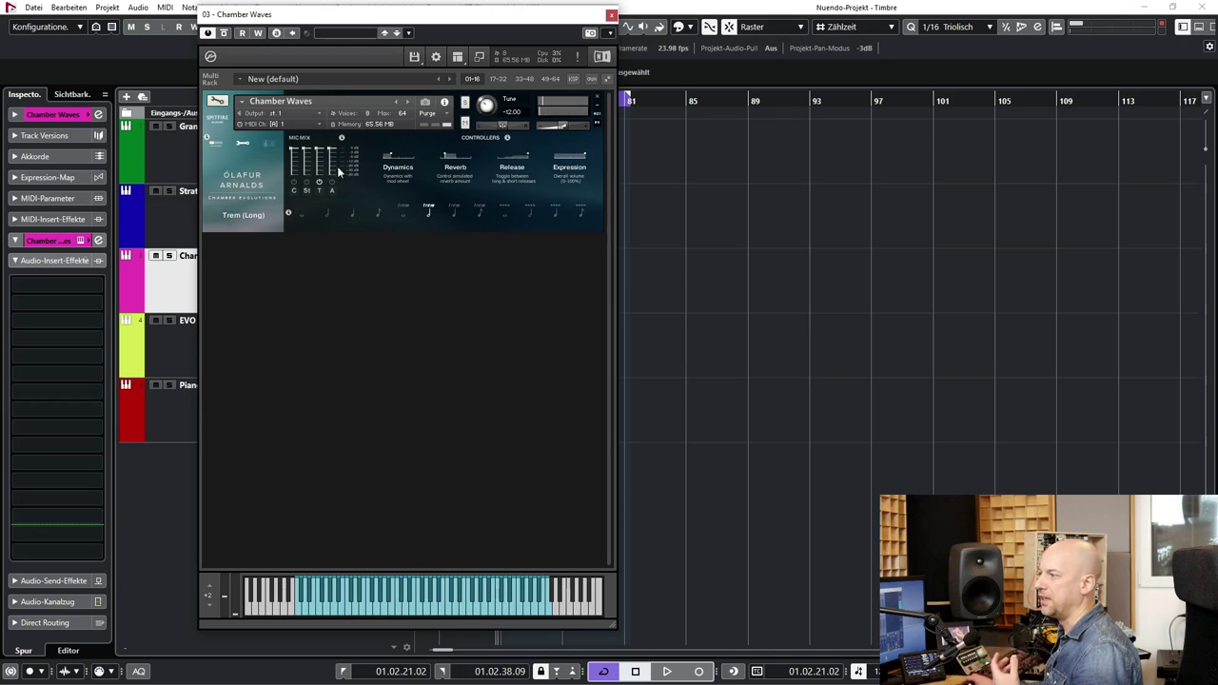
- Expand the Chamber Waves track's MIDI parameters and set its transpose value to -18
{"action": "left_click", "coordinate": [57, 115]}
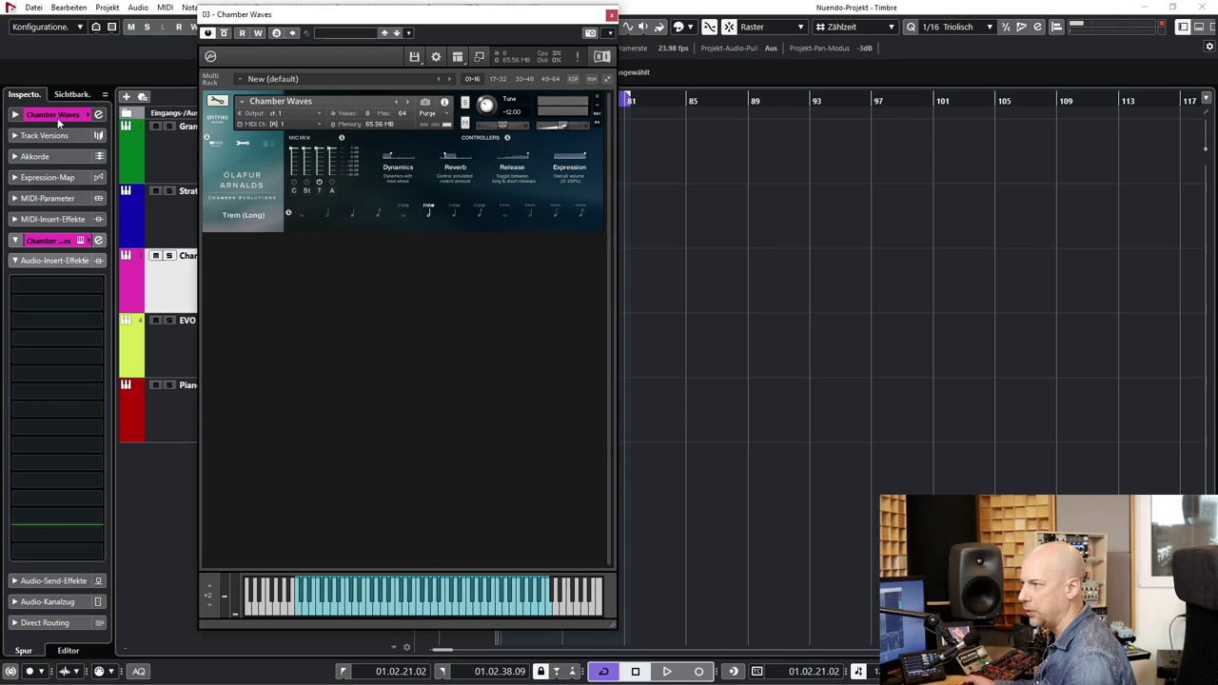
{"action": "left_click", "coordinate": [53, 311]}
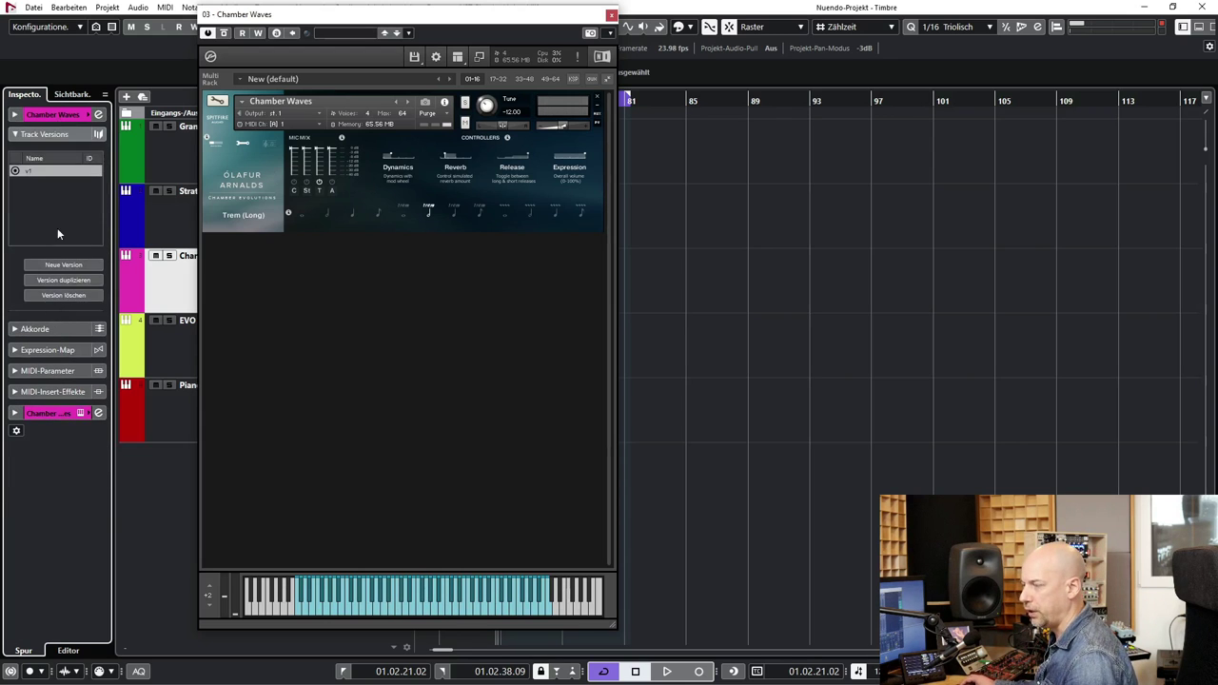
{"action": "left_click", "coordinate": [62, 372]}
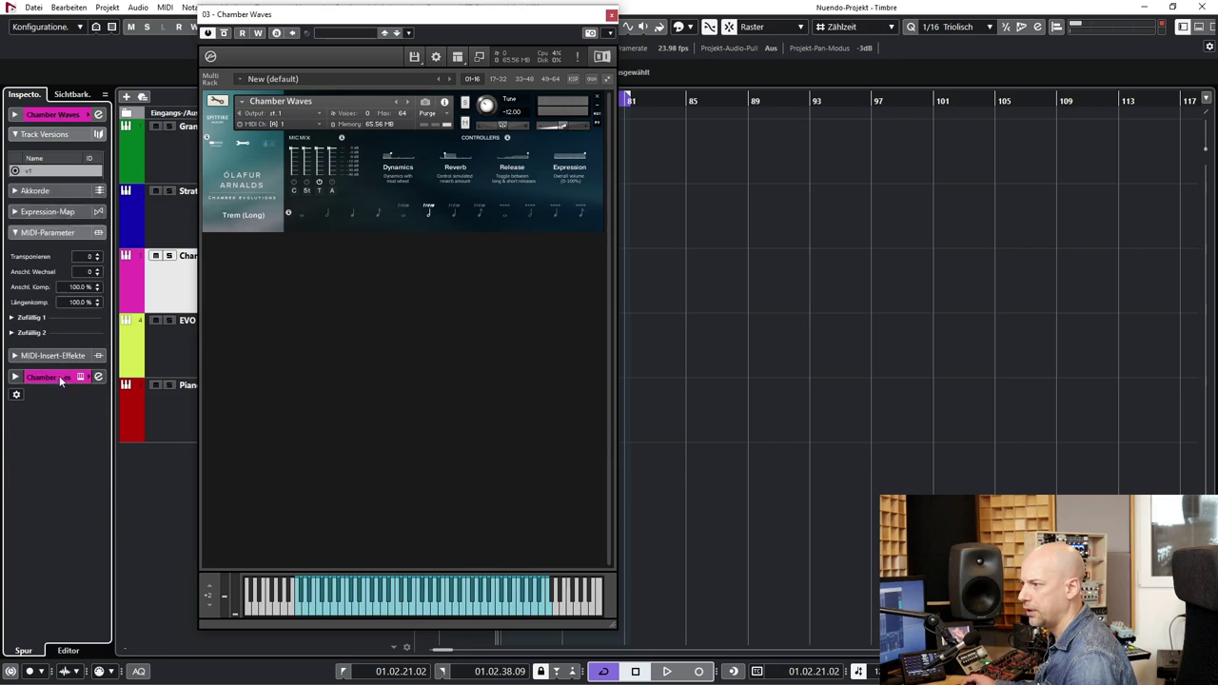
{"action": "left_click", "coordinate": [97, 220]}
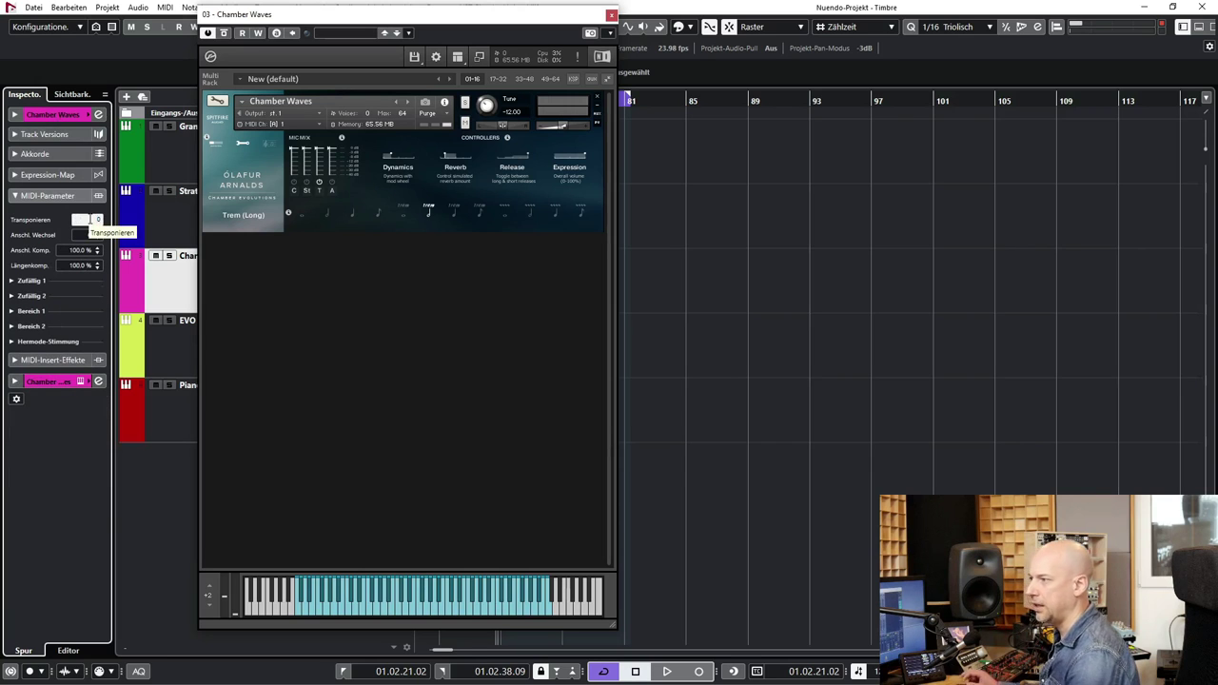
{"action": "type", "text": "-12"}
{"action": "key", "text": "Return"}
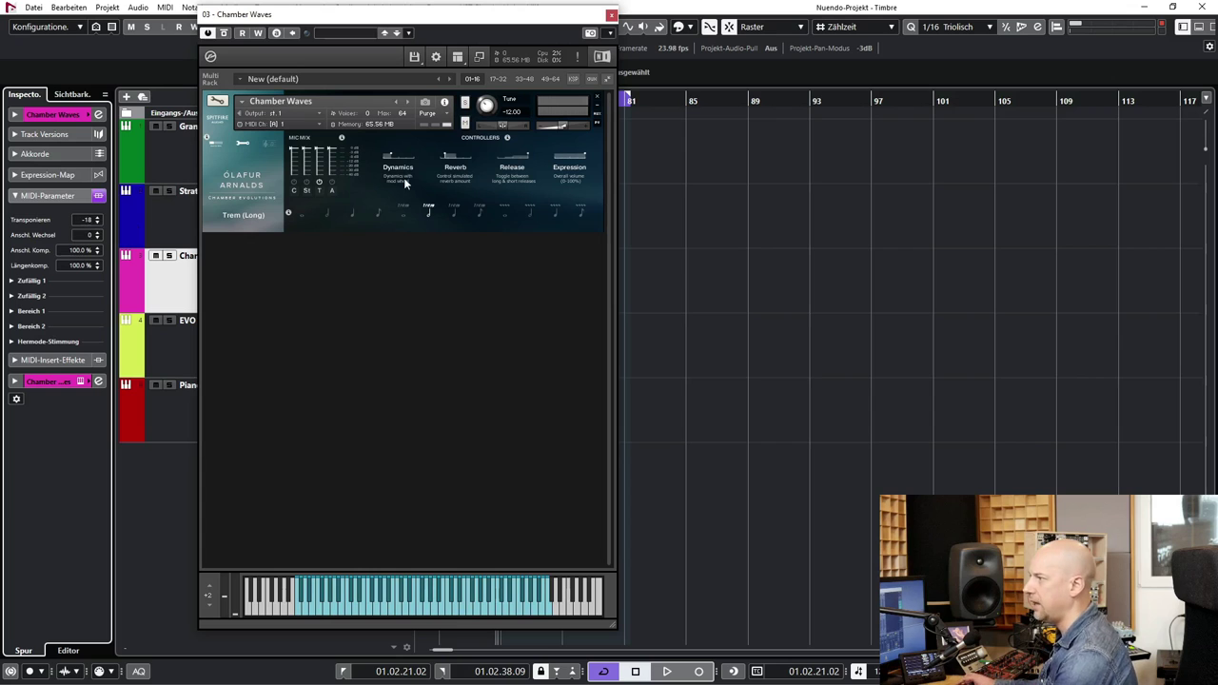
- Set the Chamber Waves track's MIDI transpose to 18 and the instrument's Tune to -18
{"action": "left_click", "coordinate": [94, 219]}
{"action": "type", "text": "18"}
{"action": "key", "text": "Return"}
{"action": "double_click", "coordinate": [517, 114]}
{"action": "type", "text": "-18"}
{"action": "key", "text": "Return"}
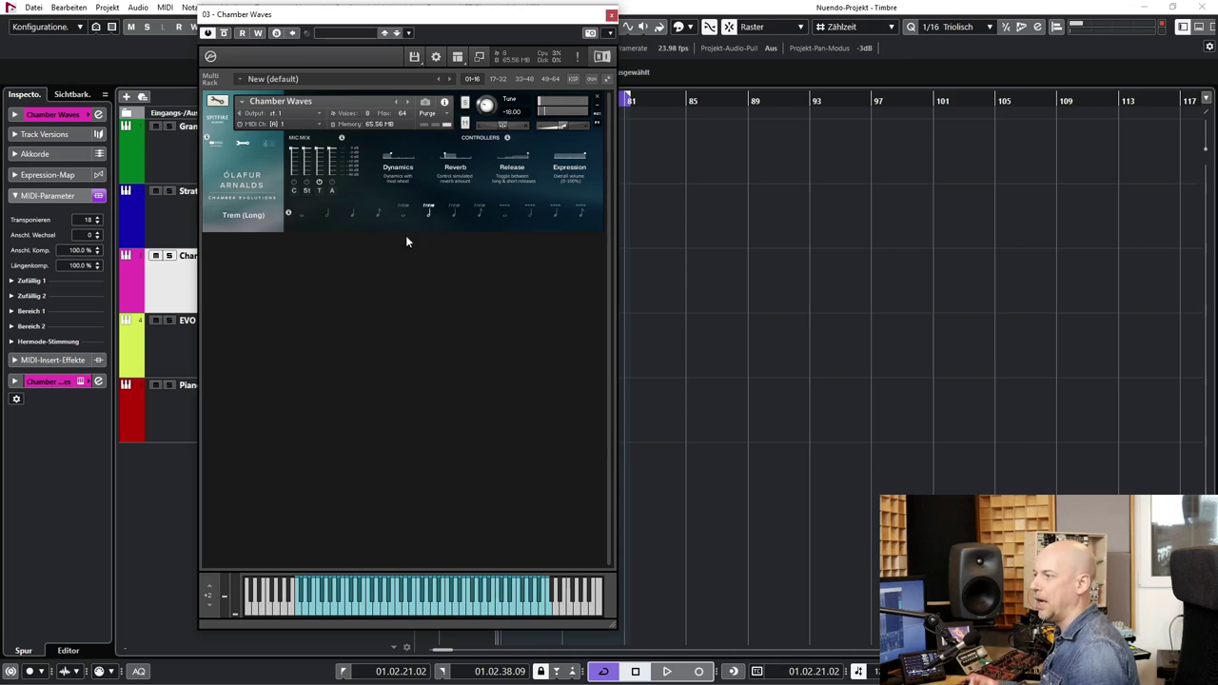
- Switch Chamber Waves to the Trem (Short) articulation and load FabFilter Simplon into the track's first insert slot
{"action": "left_click", "coordinate": [454, 213]}
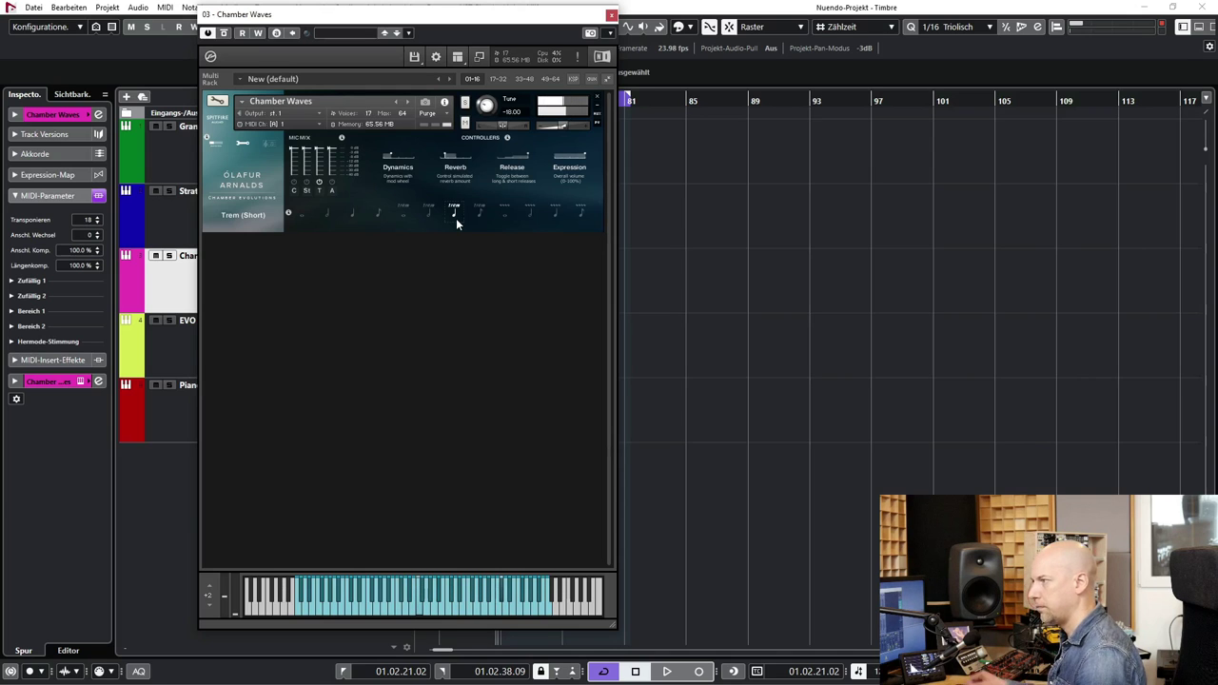
{"action": "left_click", "coordinate": [49, 384]}
{"action": "left_click", "coordinate": [59, 257]}
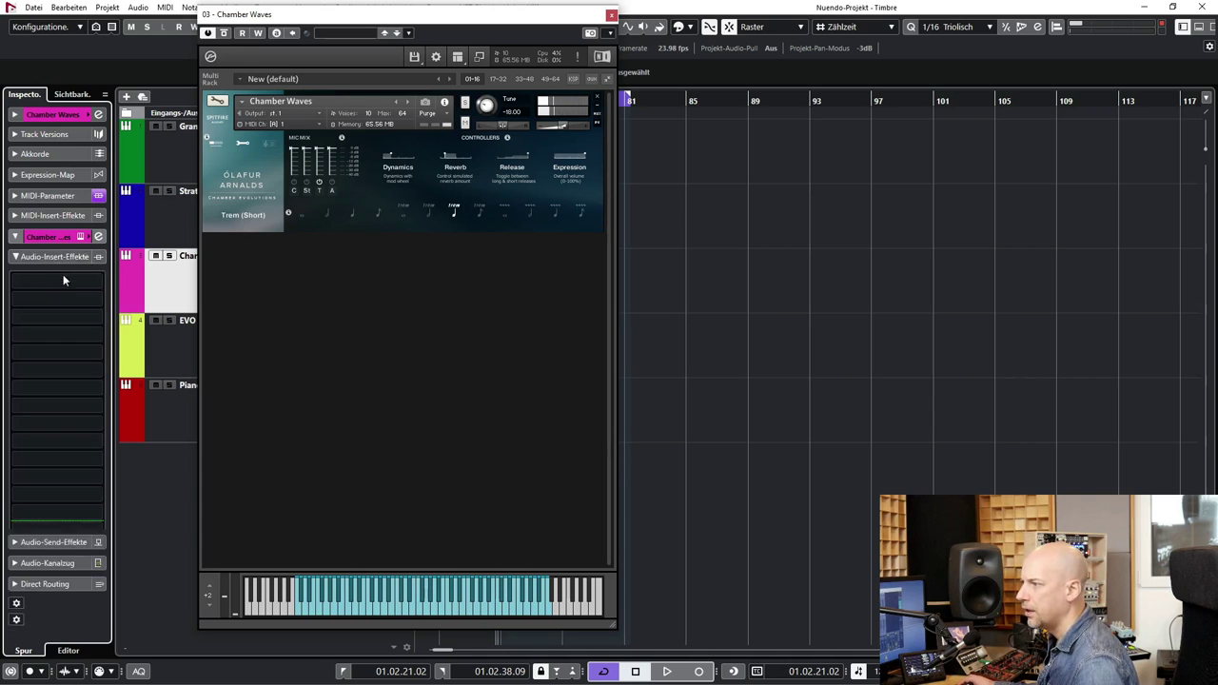
{"action": "left_click", "coordinate": [94, 283]}
{"action": "type", "text": "simpl"}
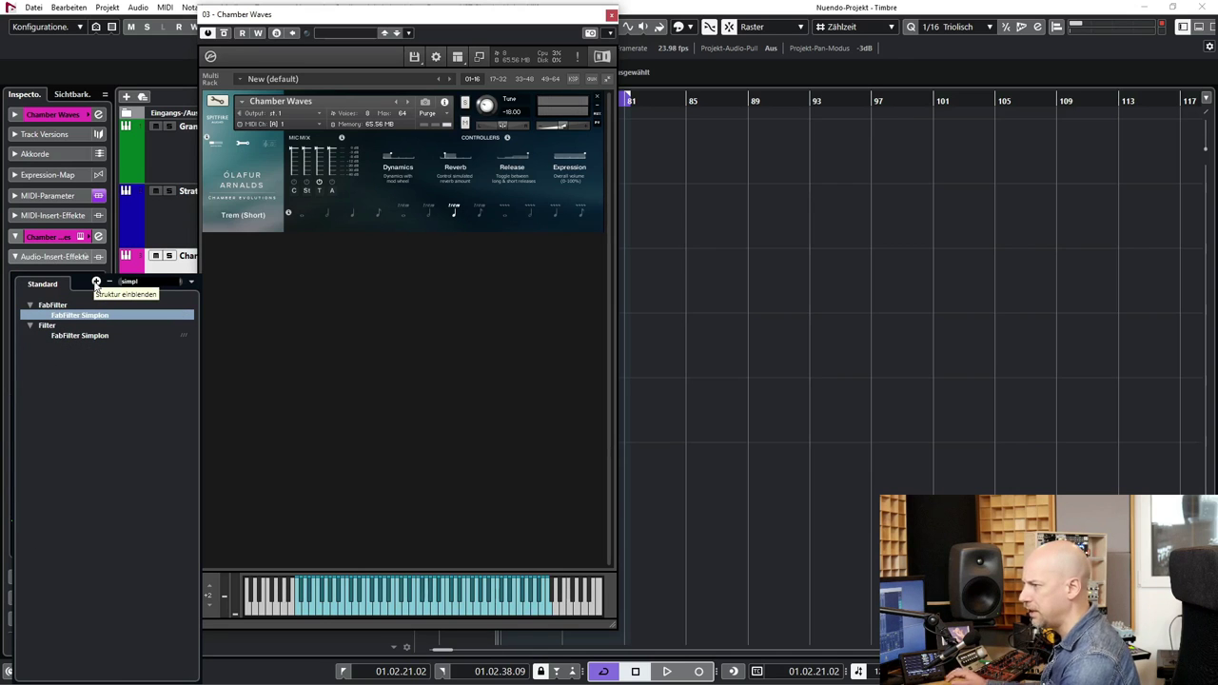
{"action": "key", "text": "Escape"}
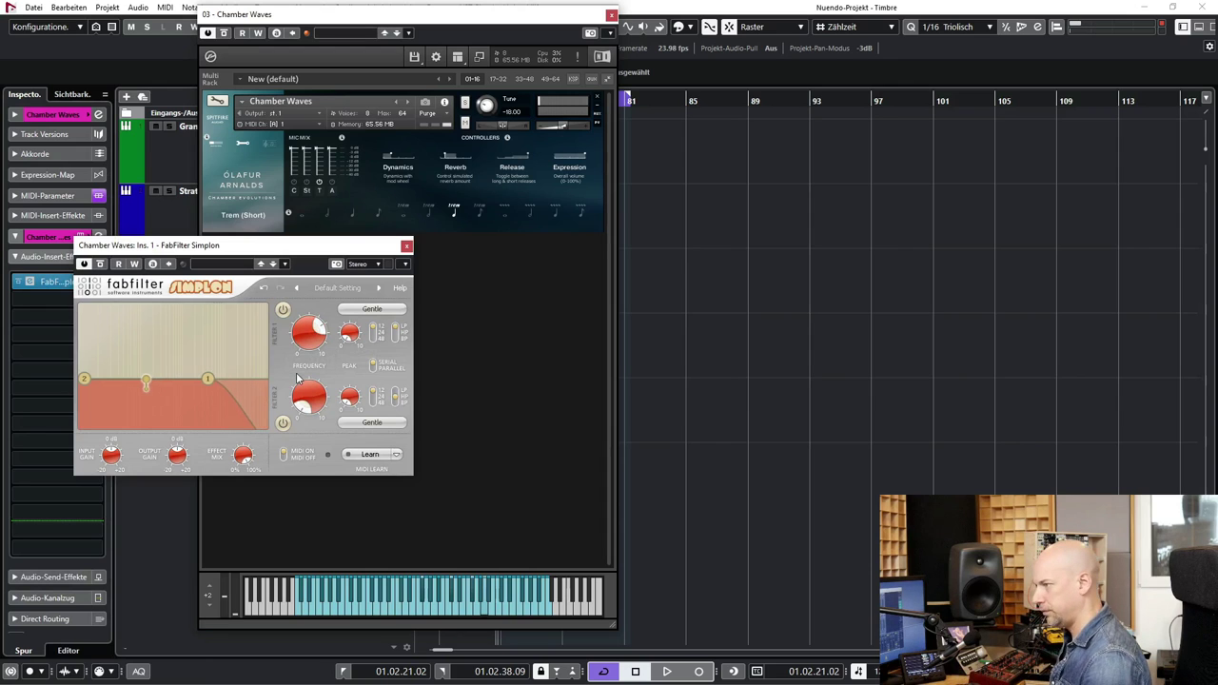
- Lower the Filter 1 frequency in Simplon slightly and place its editor beside the instrument window
{"action": "left_click_drag", "start_coordinate": [311, 343], "coordinate": [301, 363]}
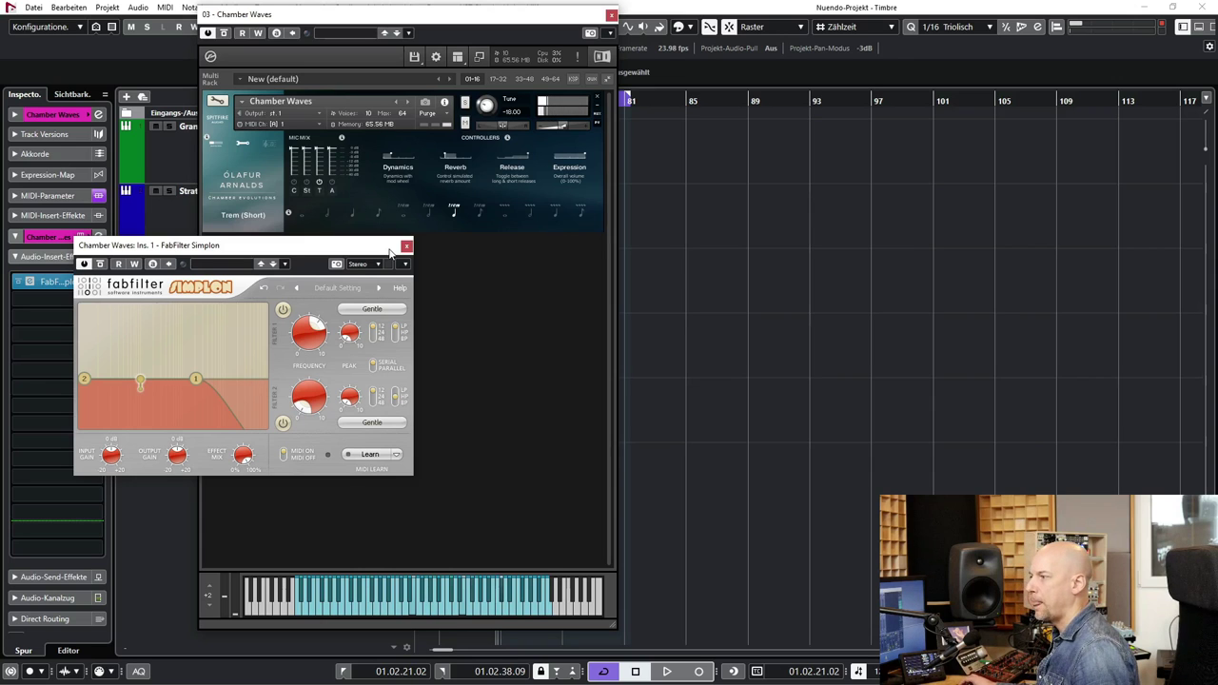
{"action": "left_click_drag", "start_coordinate": [379, 245], "coordinate": [1010, 222]}
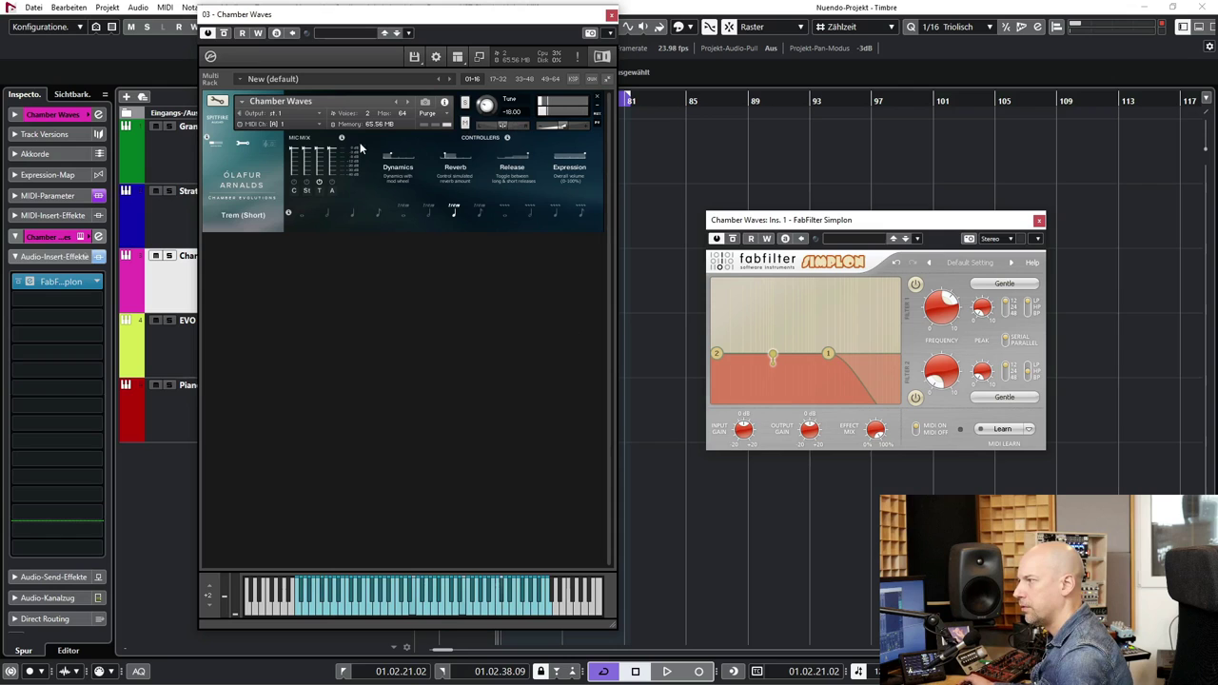
- Bypass the Chamber Waves track's MIDI parameters and try setting the instrument's Tune to 0 for comparison
{"action": "left_click", "coordinate": [99, 195]}
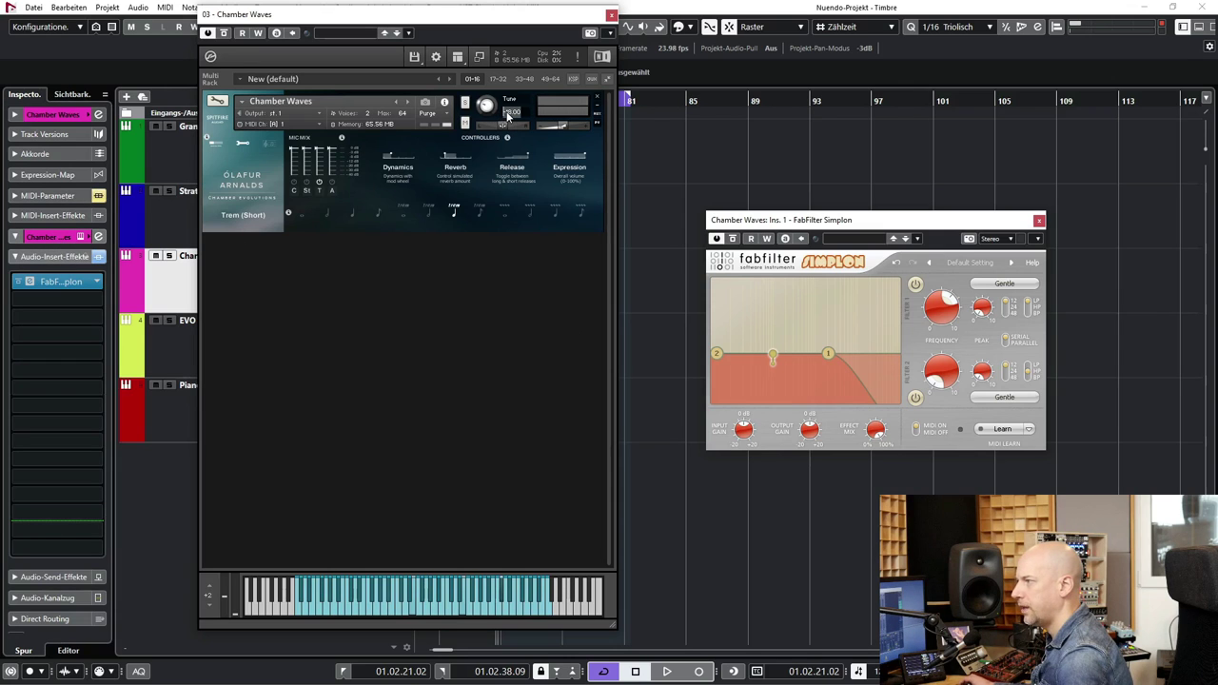
{"action": "type", "text": "0"}
{"action": "key", "text": "Return"}
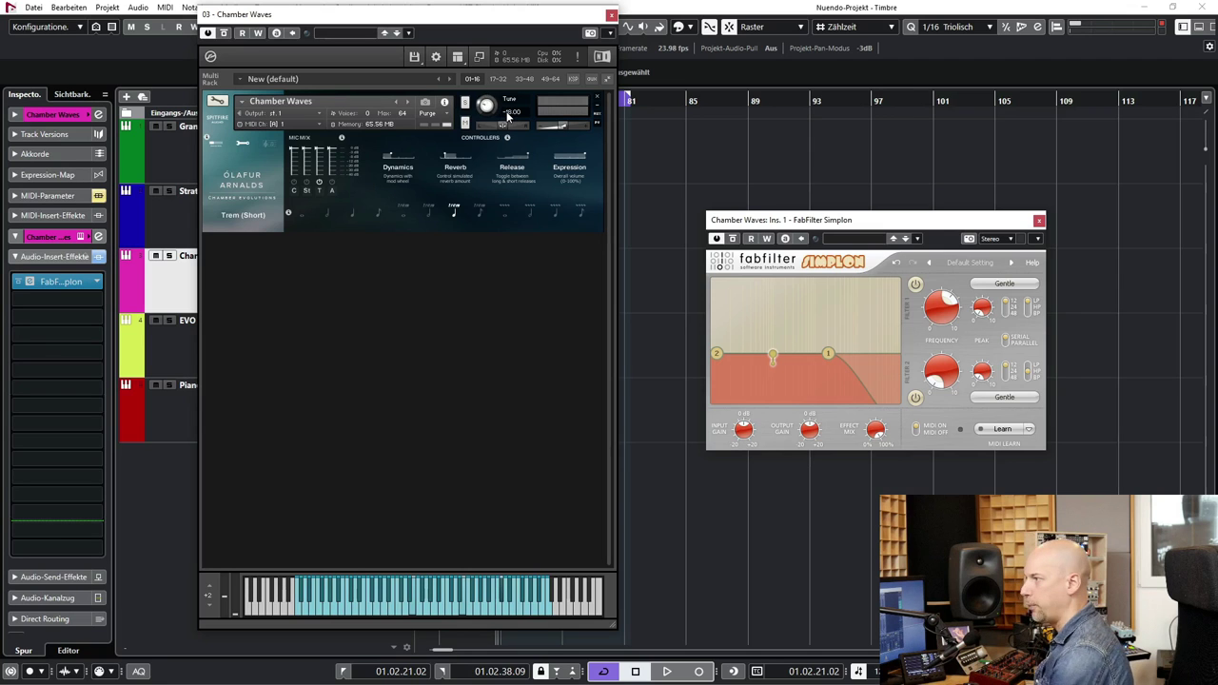
- Reactivate the Chamber Waves track's MIDI parameters and close the instrument window
{"action": "left_click", "coordinate": [54, 196]}
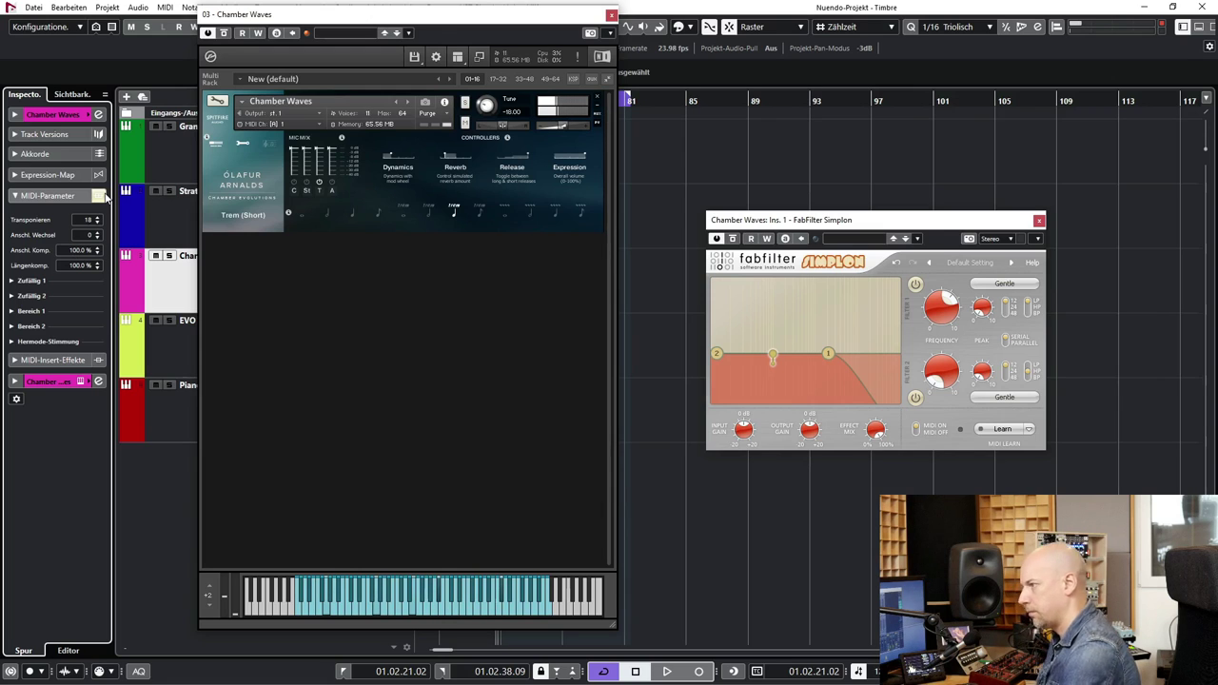
{"action": "left_click", "coordinate": [611, 15]}
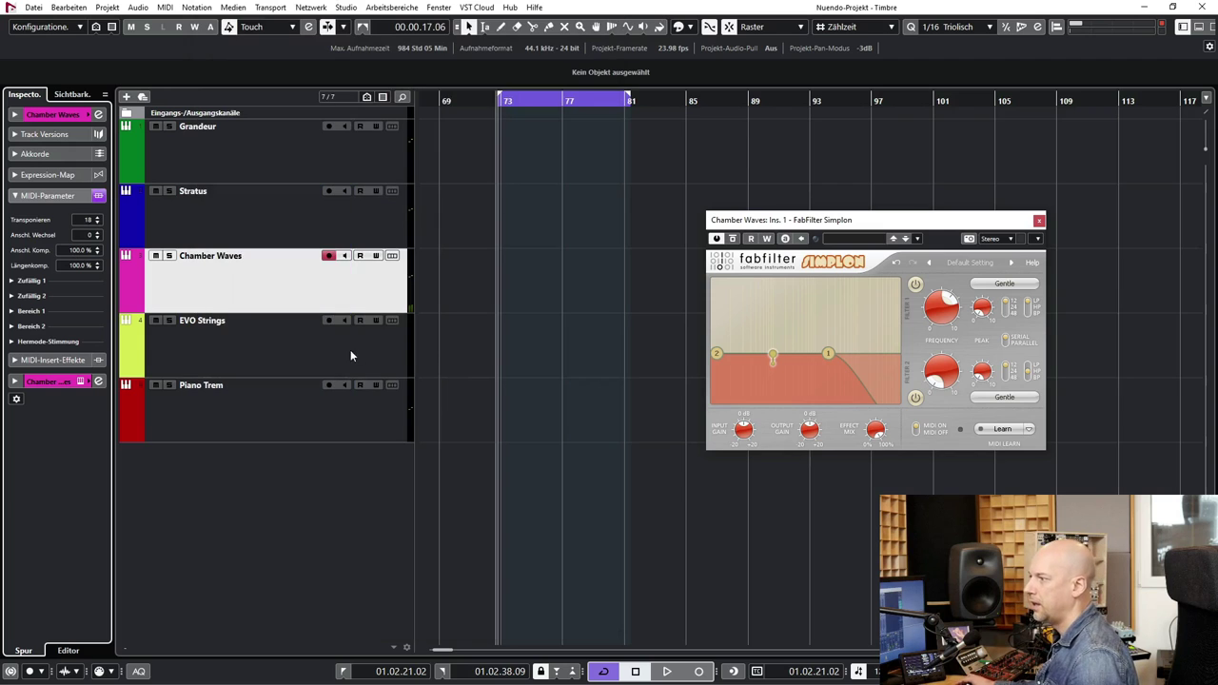
- Open the EVO Strings track's Kontakt instrument and display the Evo Grid 1 Strings library folder in the quick-load browser
{"action": "left_click", "coordinate": [350, 356]}
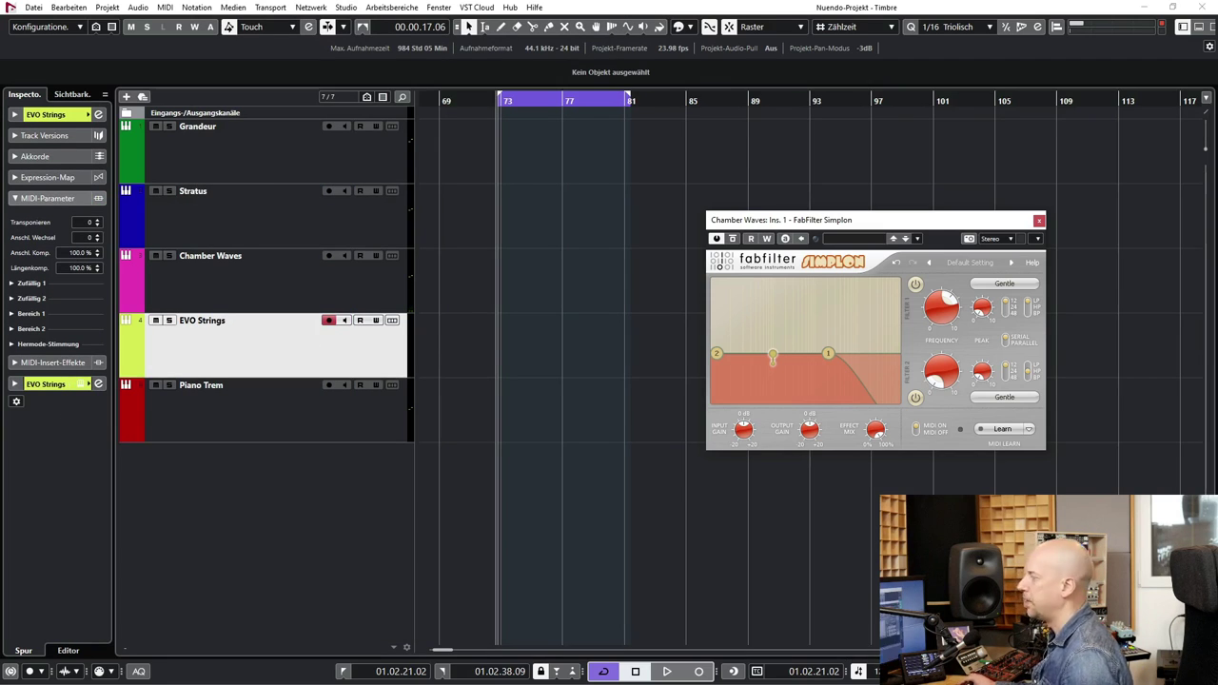
{"action": "left_click_drag", "start_coordinate": [466, 122], "coordinate": [261, 38]}
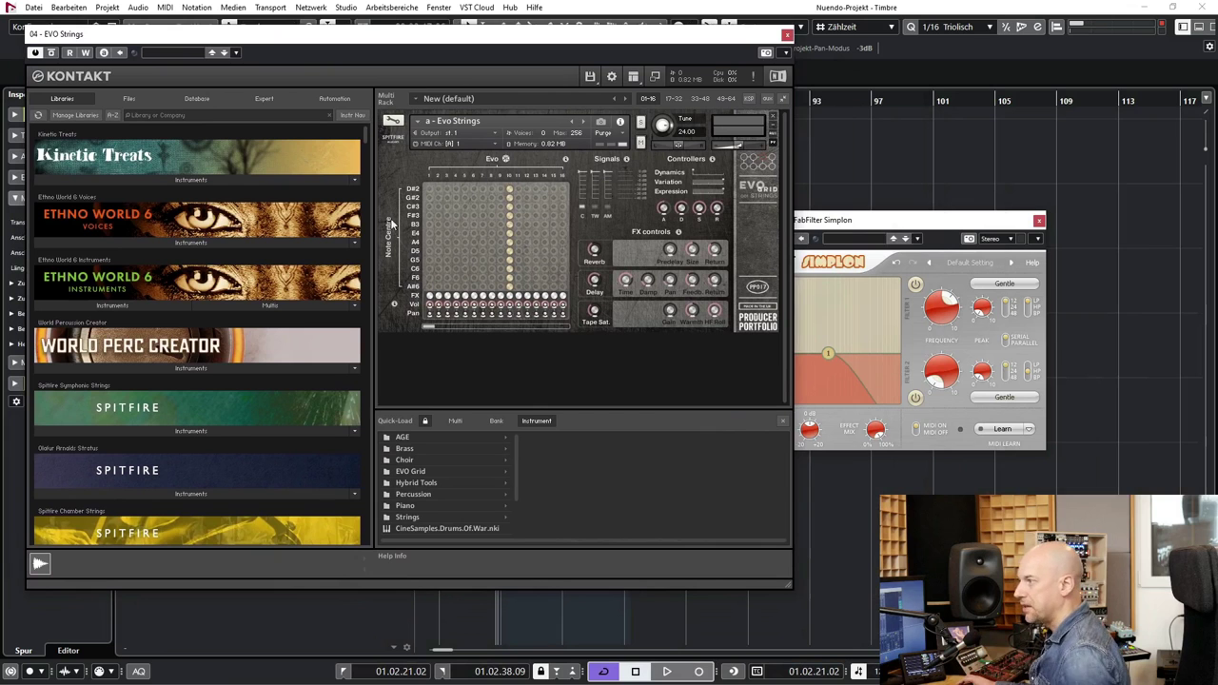
{"action": "left_click_drag", "start_coordinate": [458, 38], "coordinate": [481, 26]}
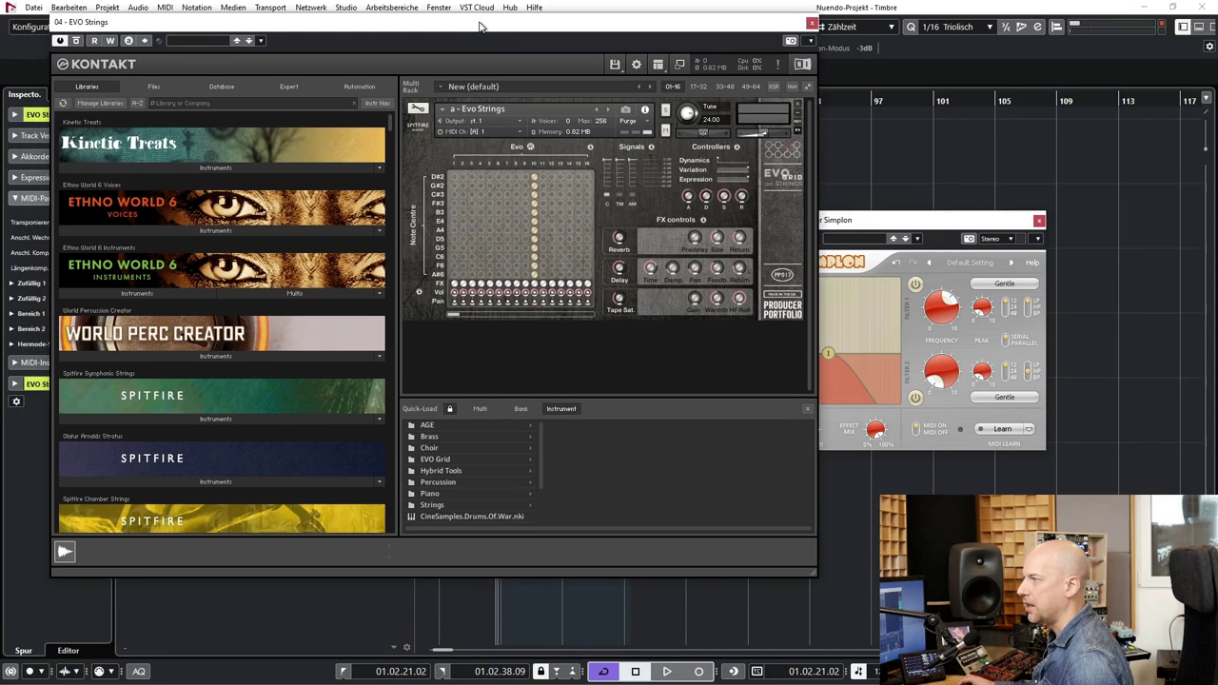
{"action": "scroll", "coordinate": [537, 480], "scroll_direction": "down", "scroll_amount": 3}
{"action": "left_click", "coordinate": [436, 442]}
{"action": "left_click", "coordinate": [634, 425]}
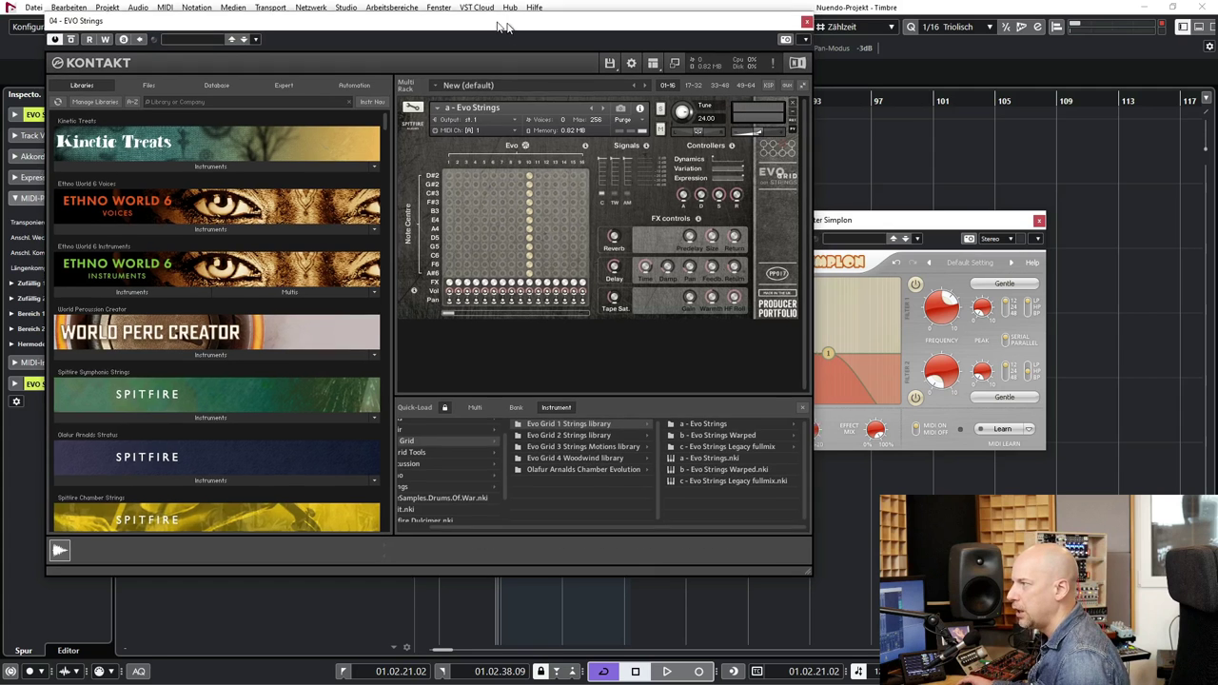
- Reposition the EVO Strings instrument window and set the a - Evo Strings patch's Tune to 0
{"action": "left_click_drag", "start_coordinate": [512, 57], "coordinate": [470, 54]}
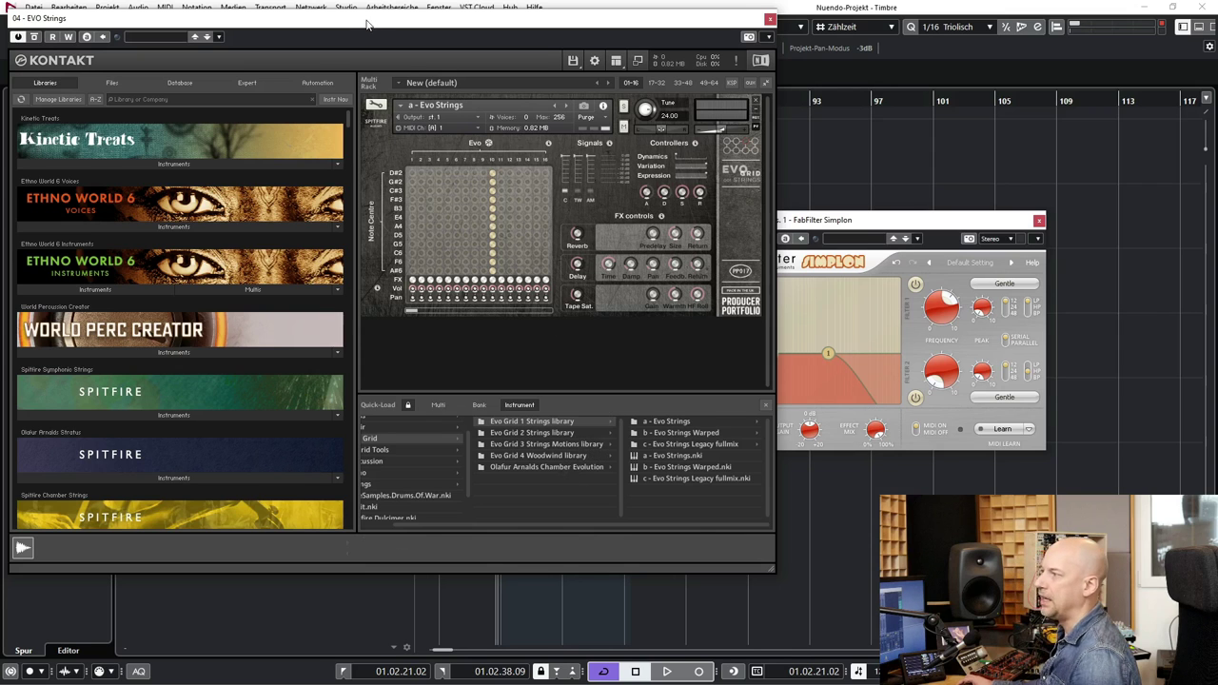
{"action": "left_click_drag", "start_coordinate": [368, 23], "coordinate": [456, 22]}
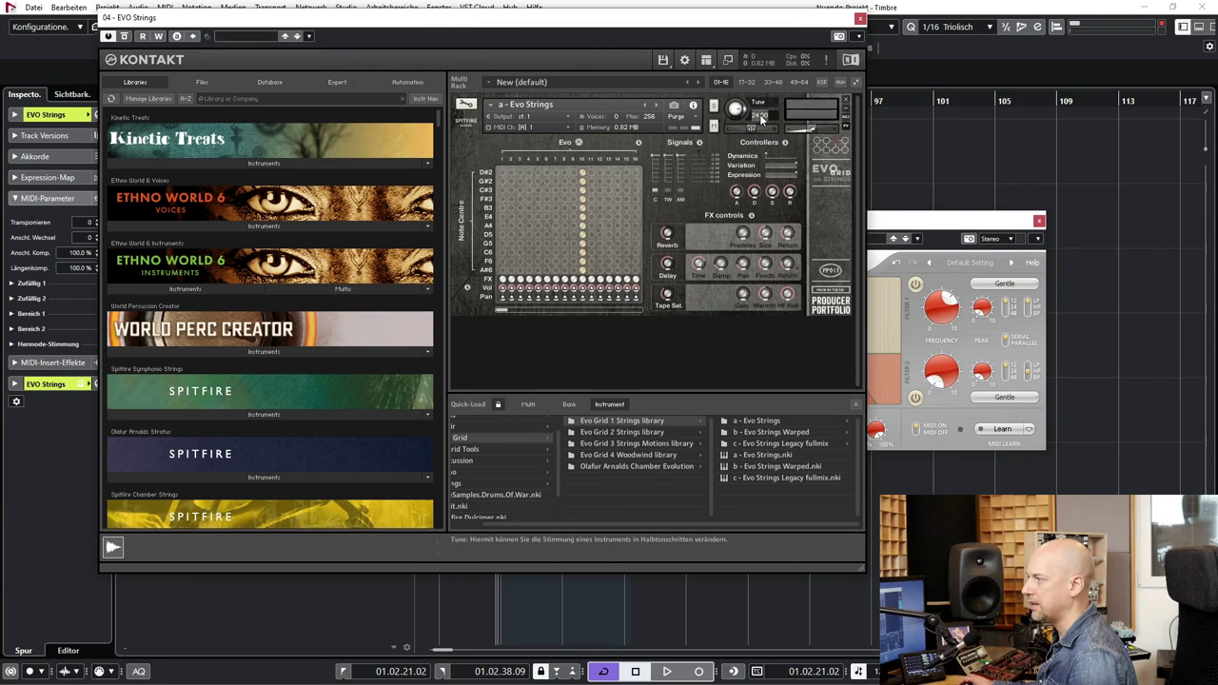
{"action": "type", "text": "0"}
{"action": "key", "text": "Return"}
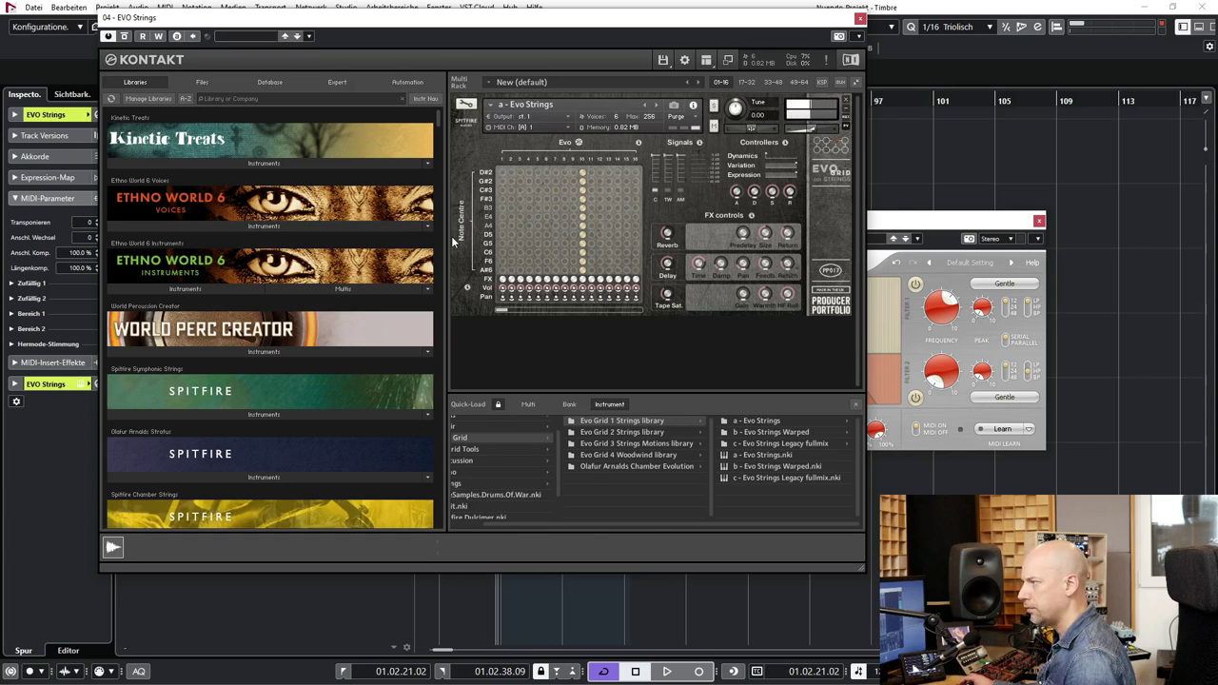
- Randomise the Evo grid with any articulation and show its columns 33 to 48
{"action": "left_click", "coordinate": [579, 142]}
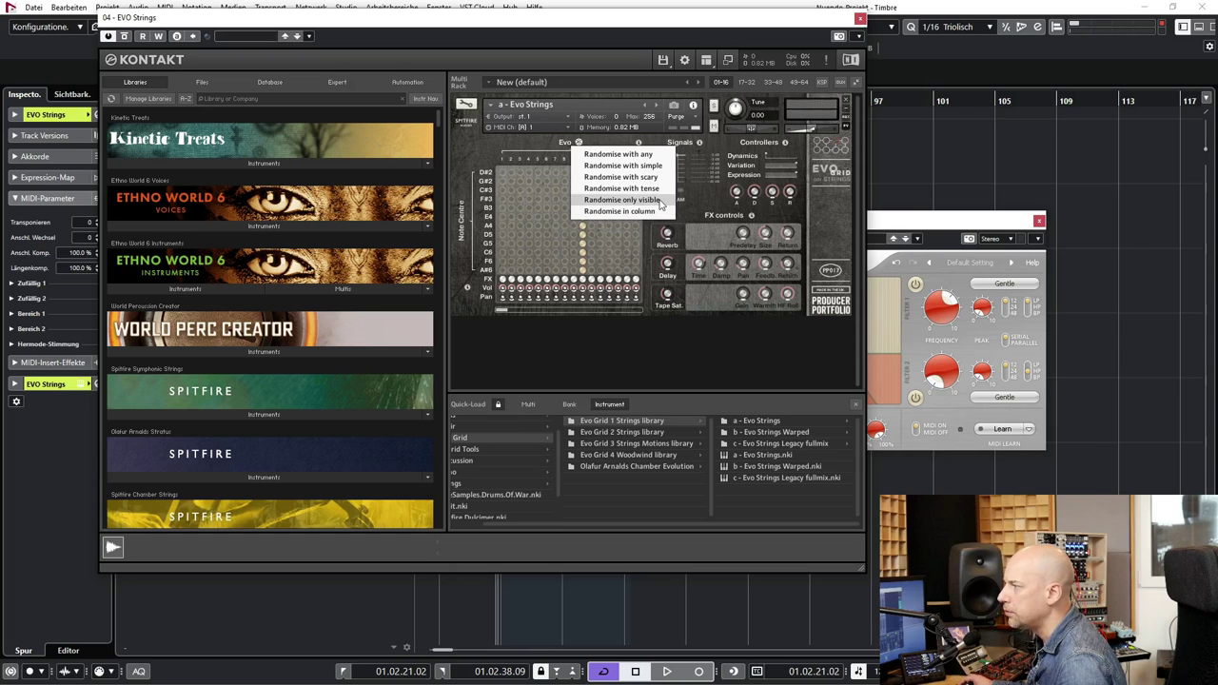
{"action": "left_click", "coordinate": [646, 153]}
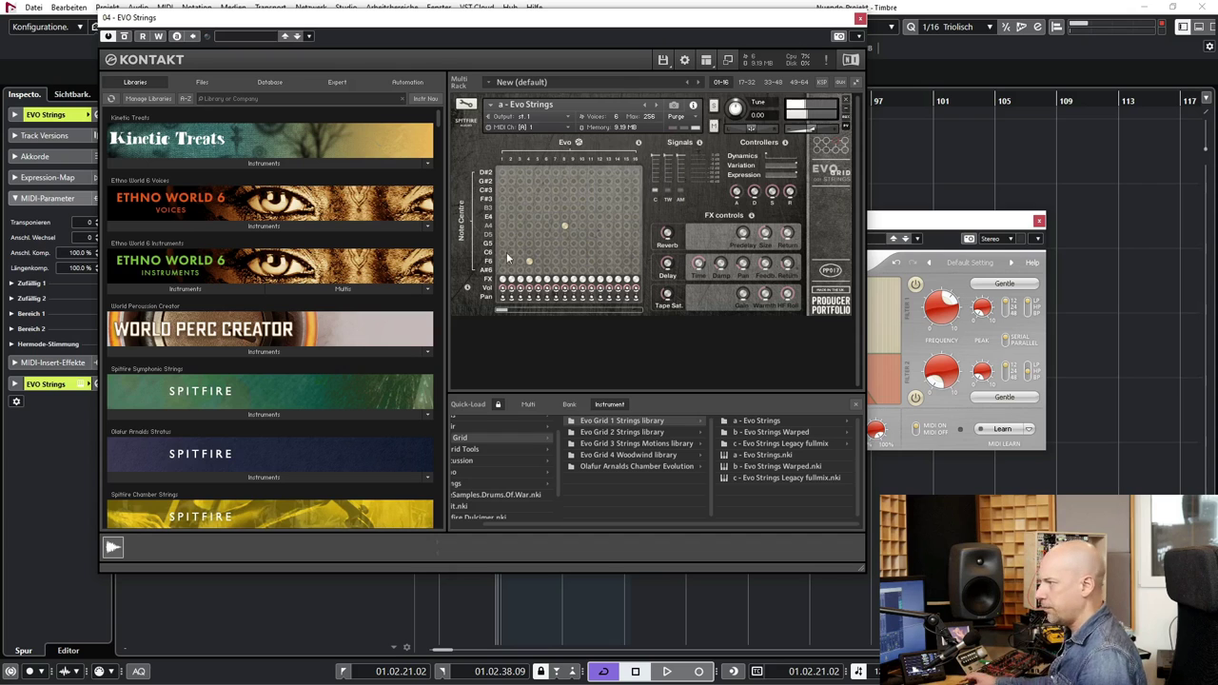
{"action": "left_click_drag", "start_coordinate": [504, 312], "coordinate": [669, 304]}
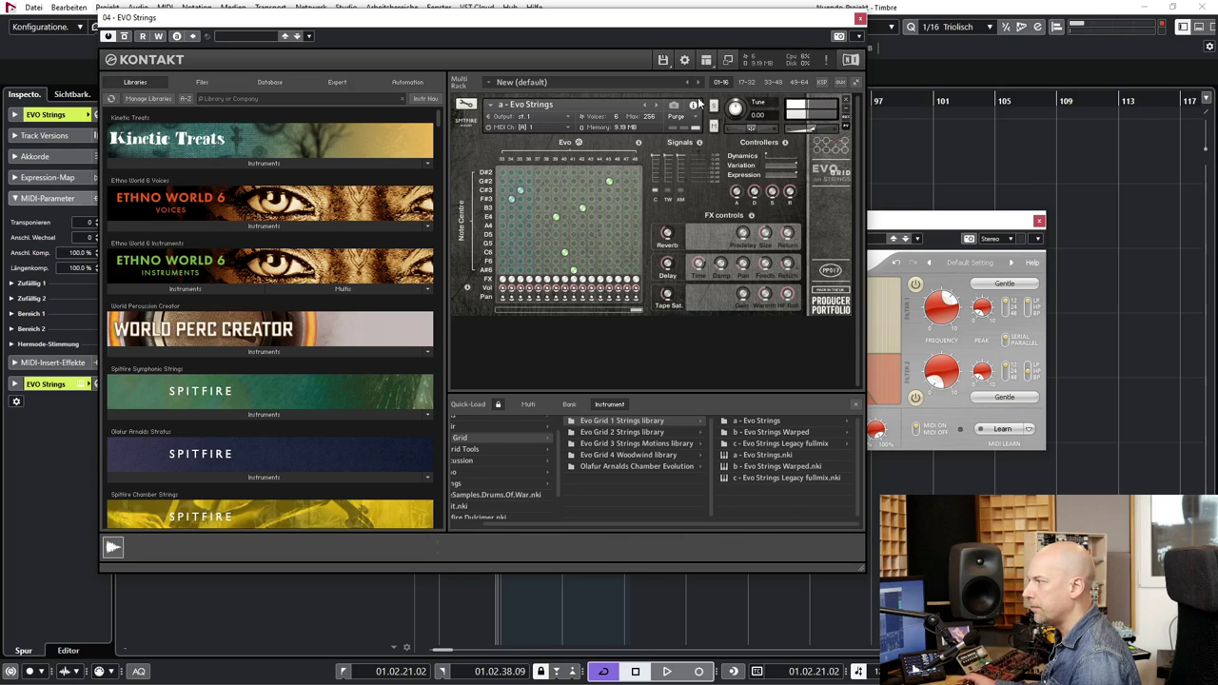
- Set the Evo Strings patch's Tune to 12 and the track's MIDI transpose to -12
{"action": "double_click", "coordinate": [758, 117]}
{"action": "type", "text": "12"}
{"action": "key", "text": "Return"}
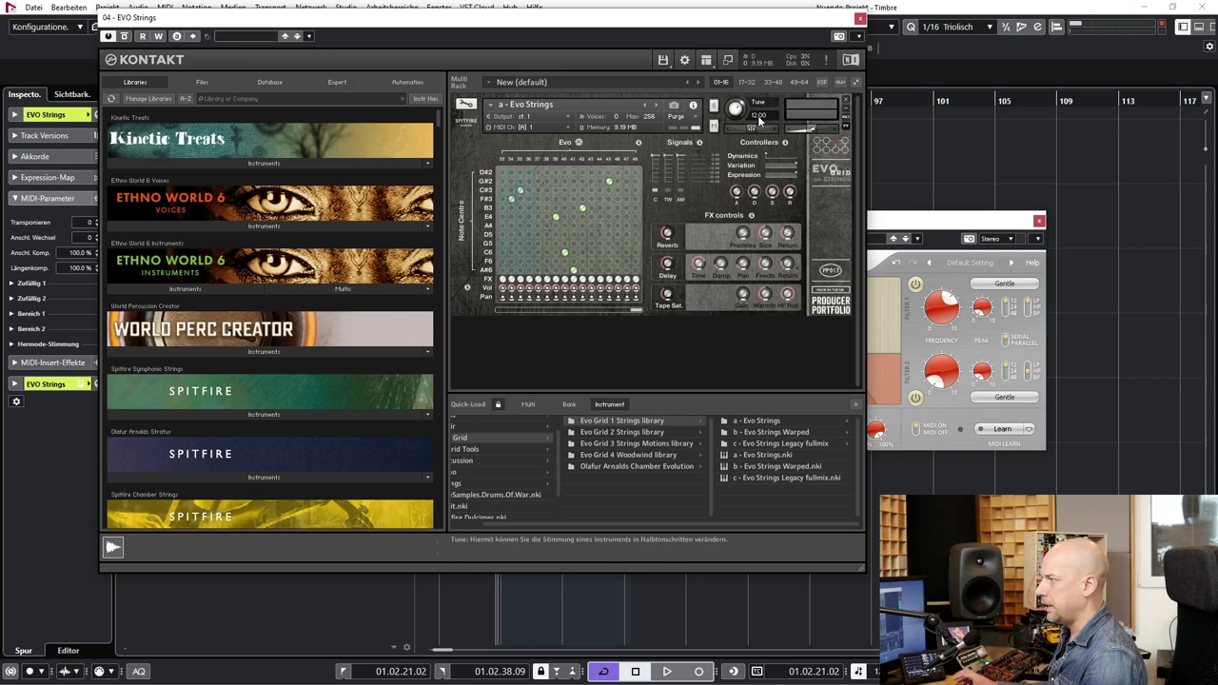
{"action": "left_click_drag", "start_coordinate": [234, 17], "coordinate": [354, 18]}
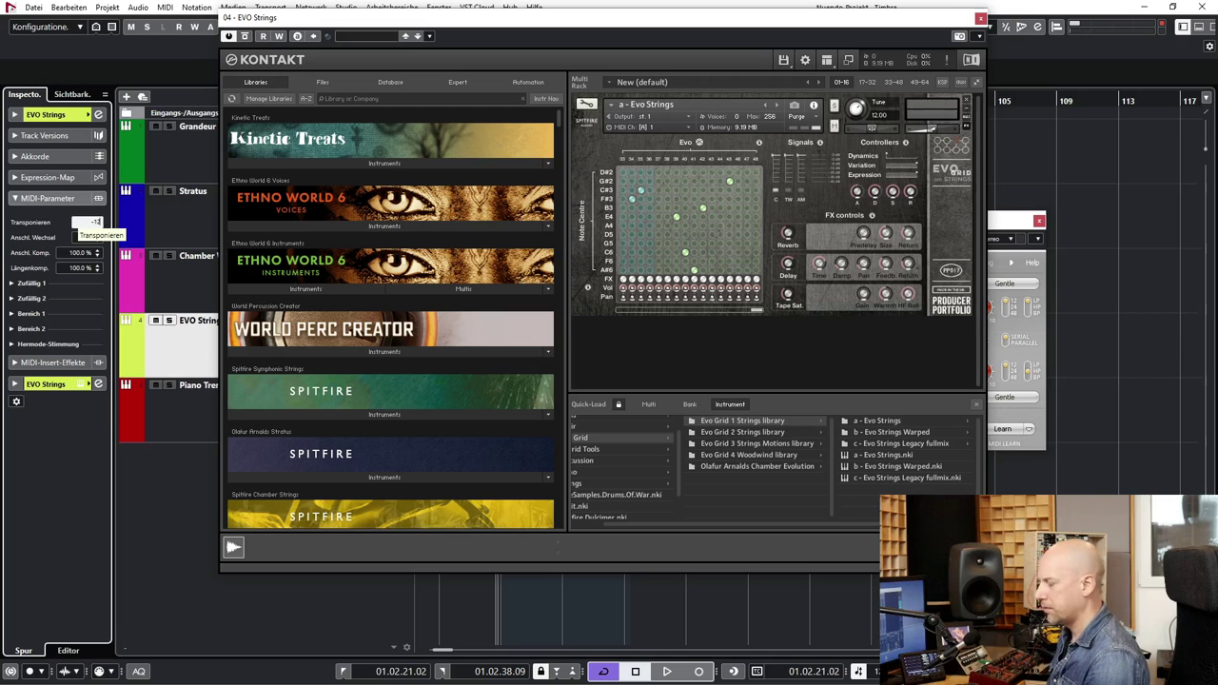
{"action": "key", "text": "Return"}
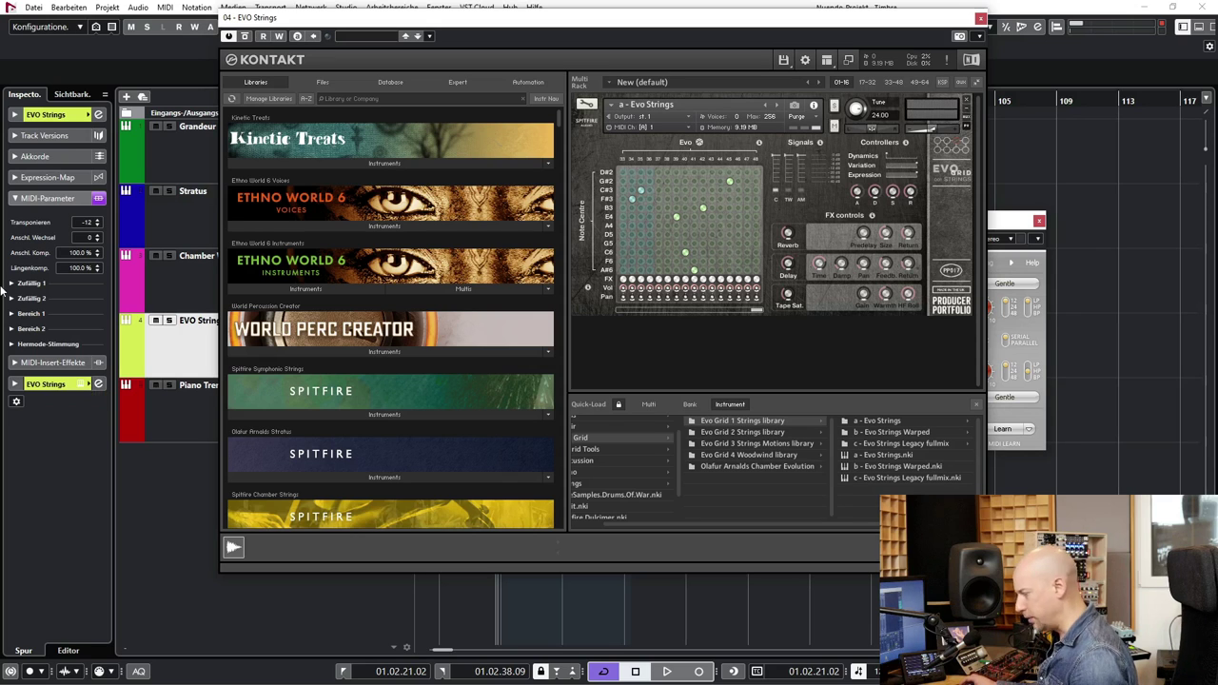
- Set the EVO Strings track's MIDI transpose to -24
{"action": "left_click", "coordinate": [88, 221]}
{"action": "type", "text": "-24"}
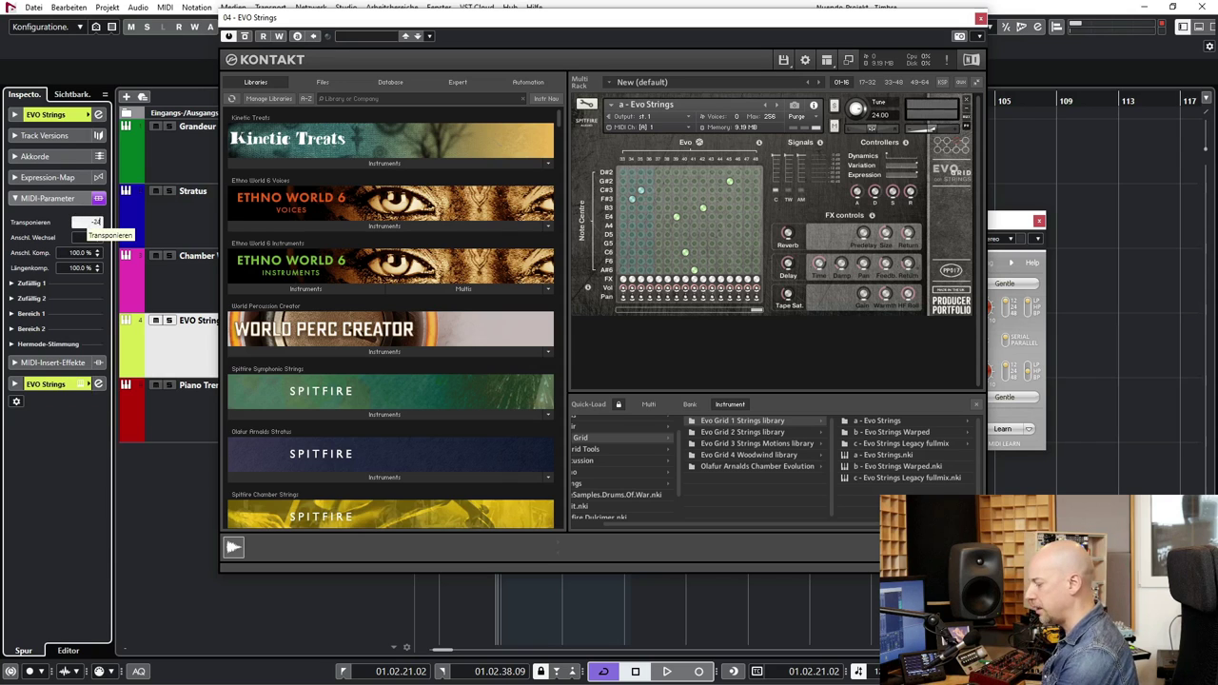
{"action": "key", "text": "Return"}
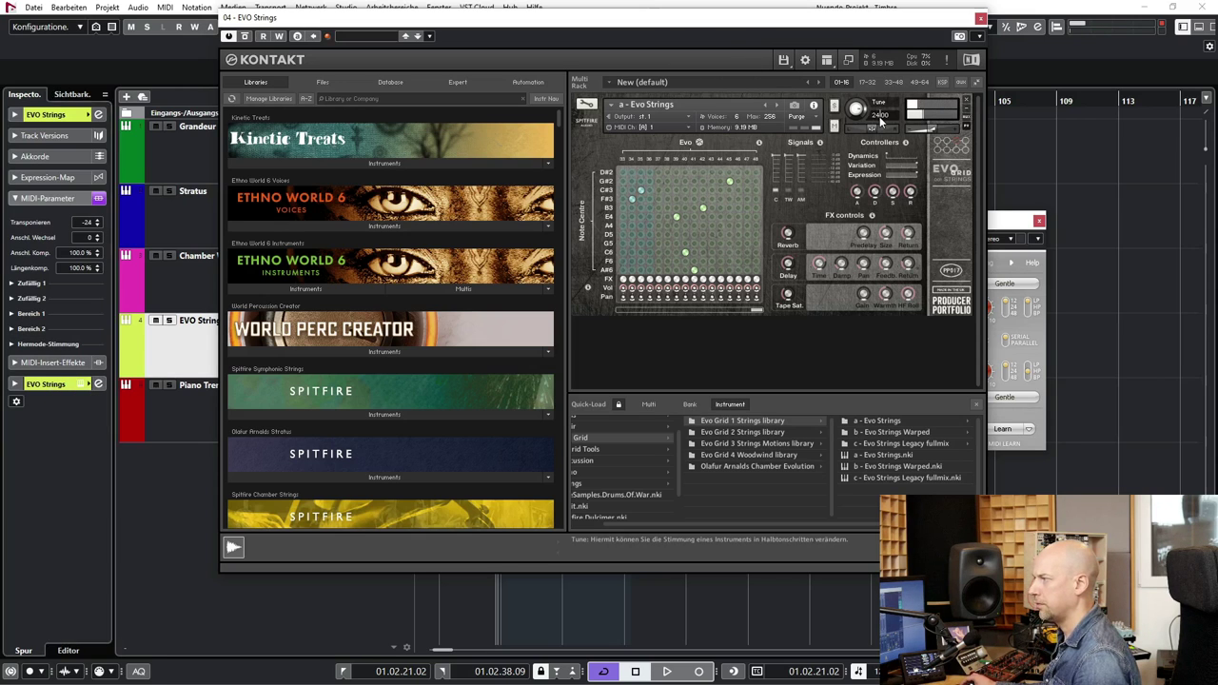
- Reverse the offset by setting the Evo Strings patch's Tune to -12 and the track's MIDI transpose to 12
{"action": "type", "text": "12"}
{"action": "key", "text": "Return"}
{"action": "left_click", "coordinate": [84, 225]}
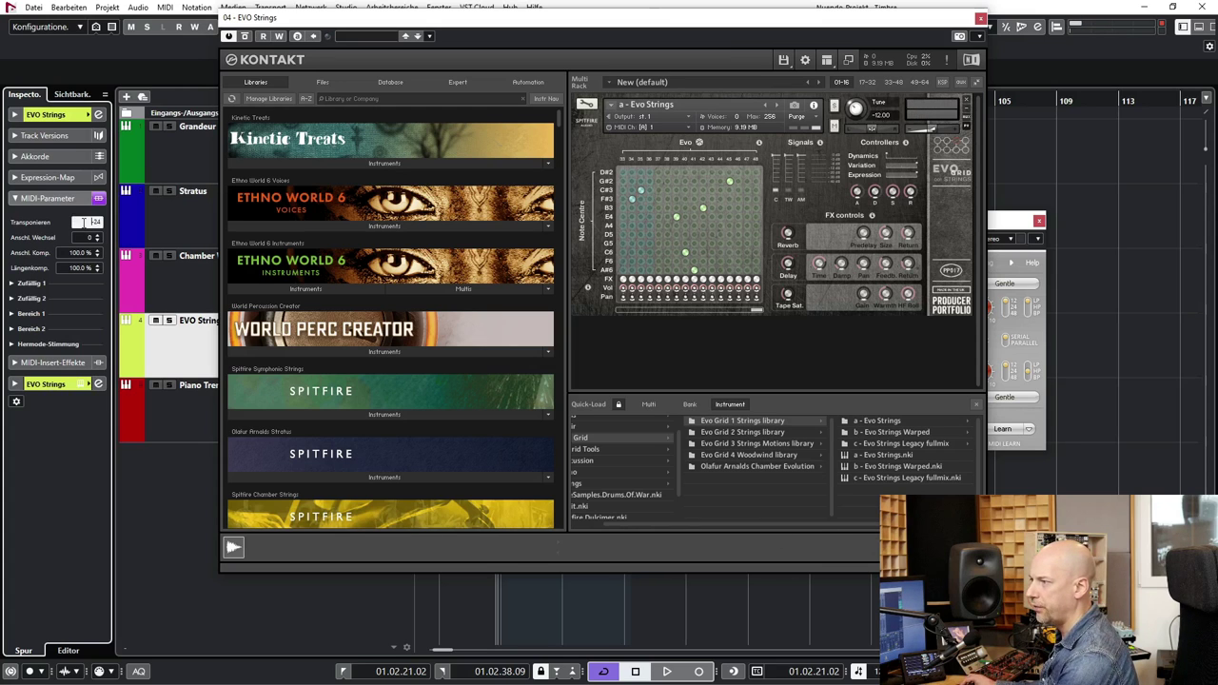
{"action": "double_click", "coordinate": [84, 225]}
{"action": "type", "text": "-12"}
{"action": "key", "text": "Return"}
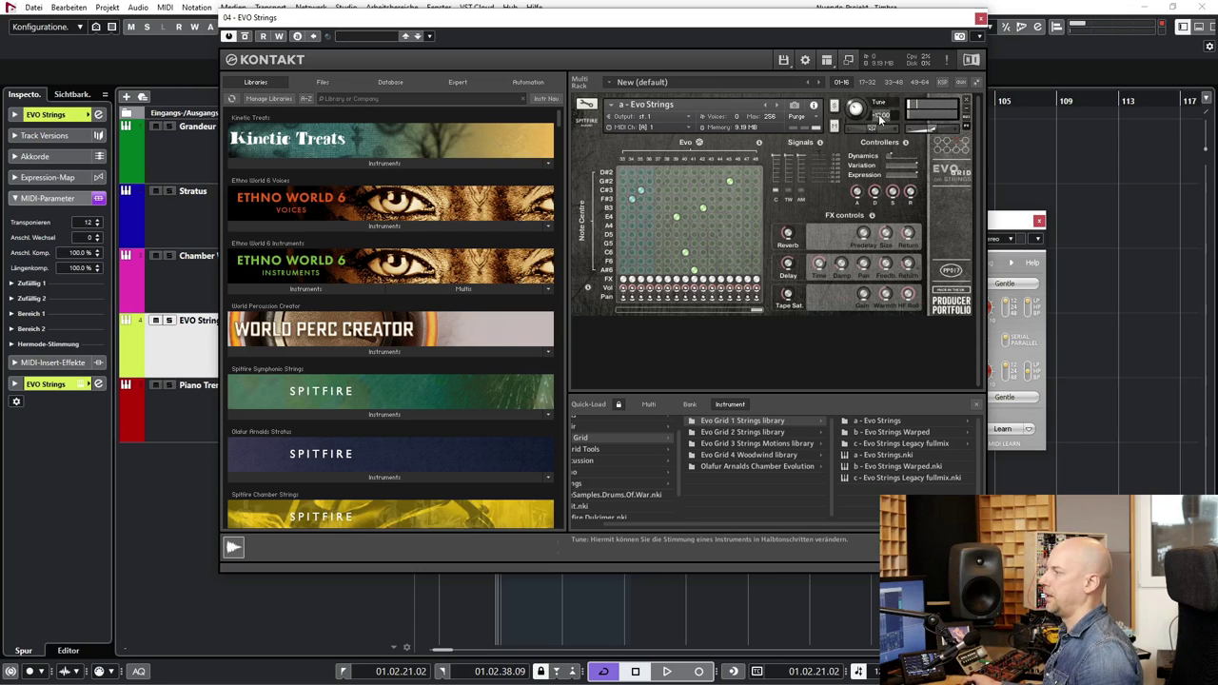
- Set the Evo Strings patch's Tune to -24 and the track's MIDI transpose to 24
{"action": "type", "text": "-24"}
{"action": "key", "text": "Return"}
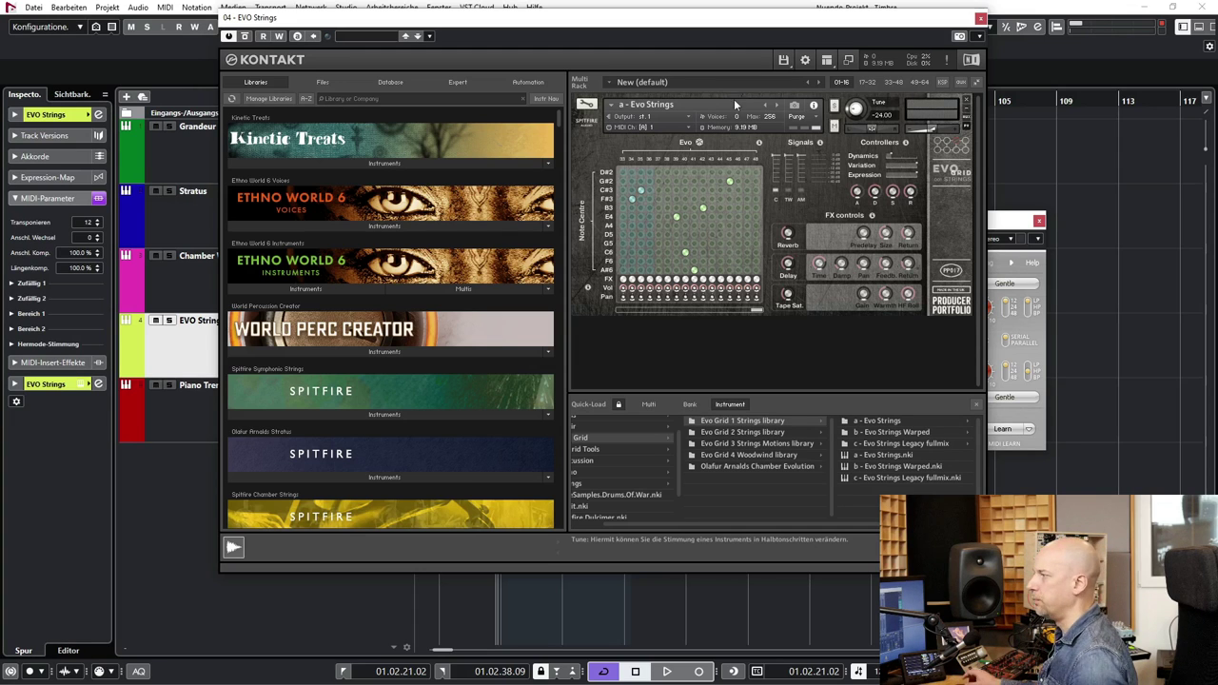
{"action": "left_click", "coordinate": [88, 223]}
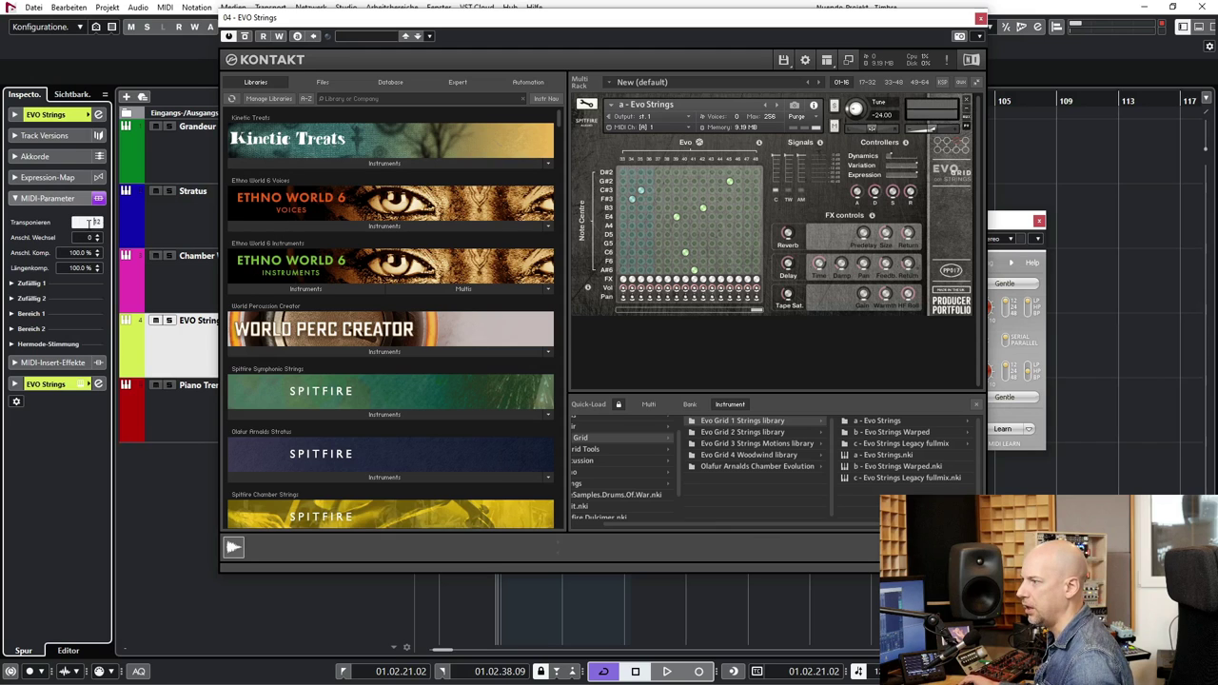
{"action": "type", "text": "24"}
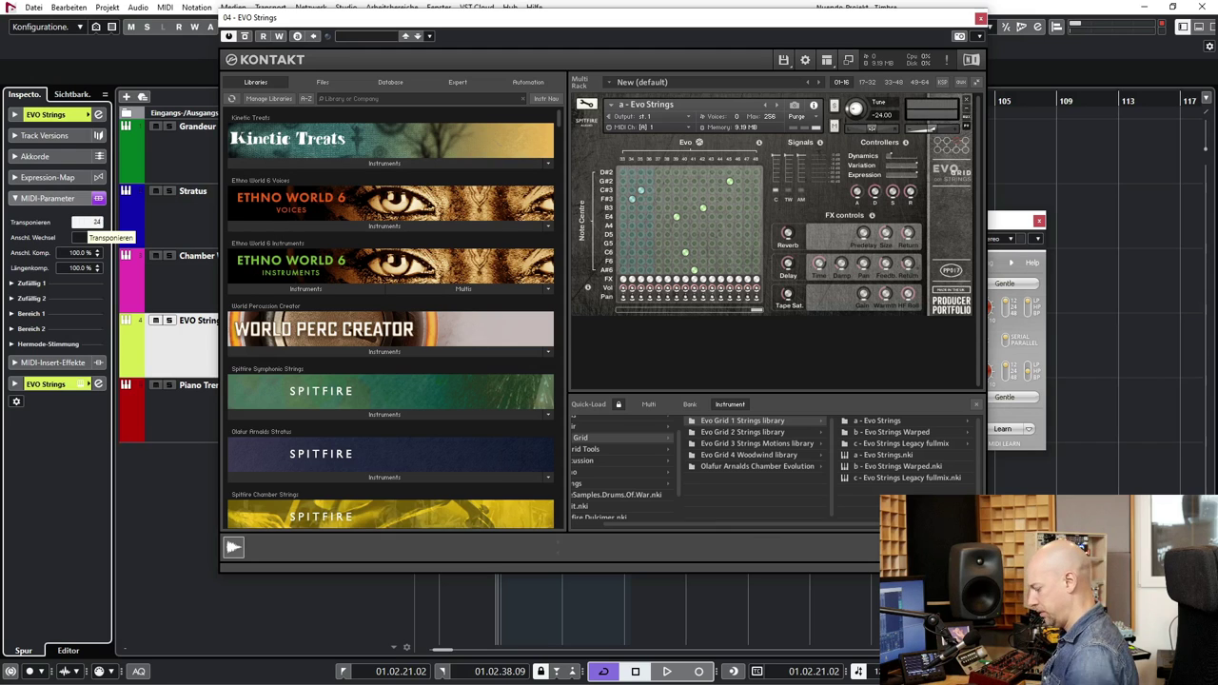
{"action": "key", "text": "Return"}
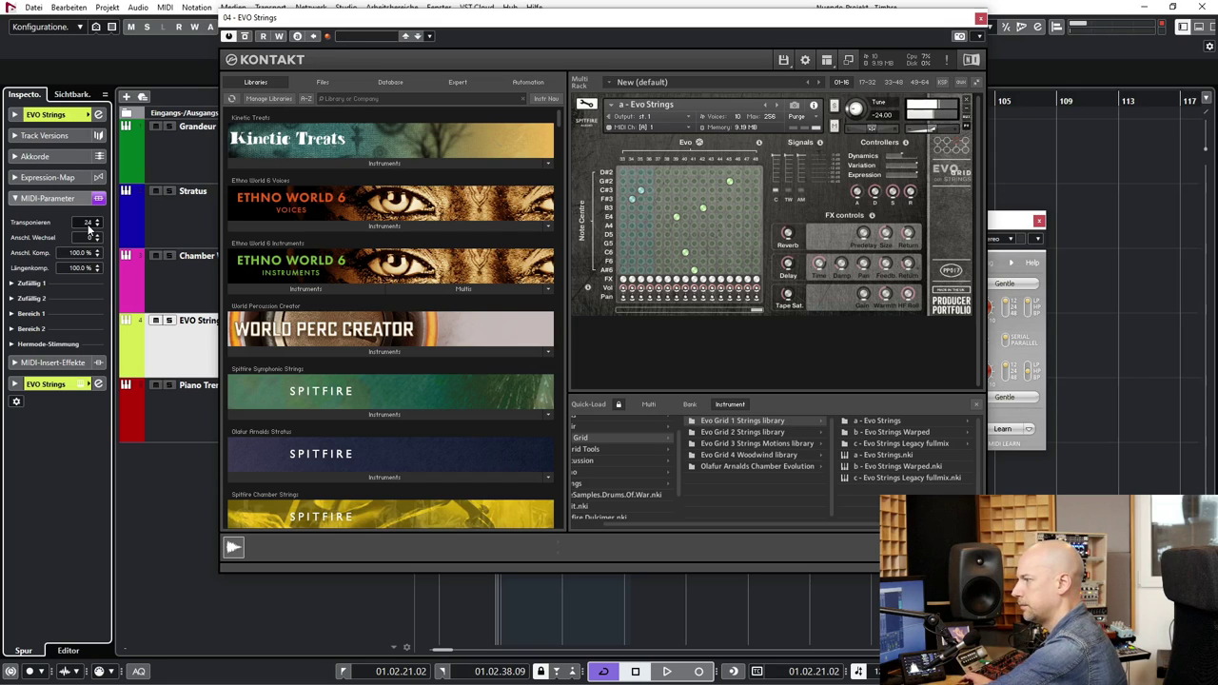
- Close the EVO Strings instrument, open the Piano Trem track's Kontakt instrument and move its window clear of the track's MIDI parameters
{"action": "left_click", "coordinate": [980, 18]}
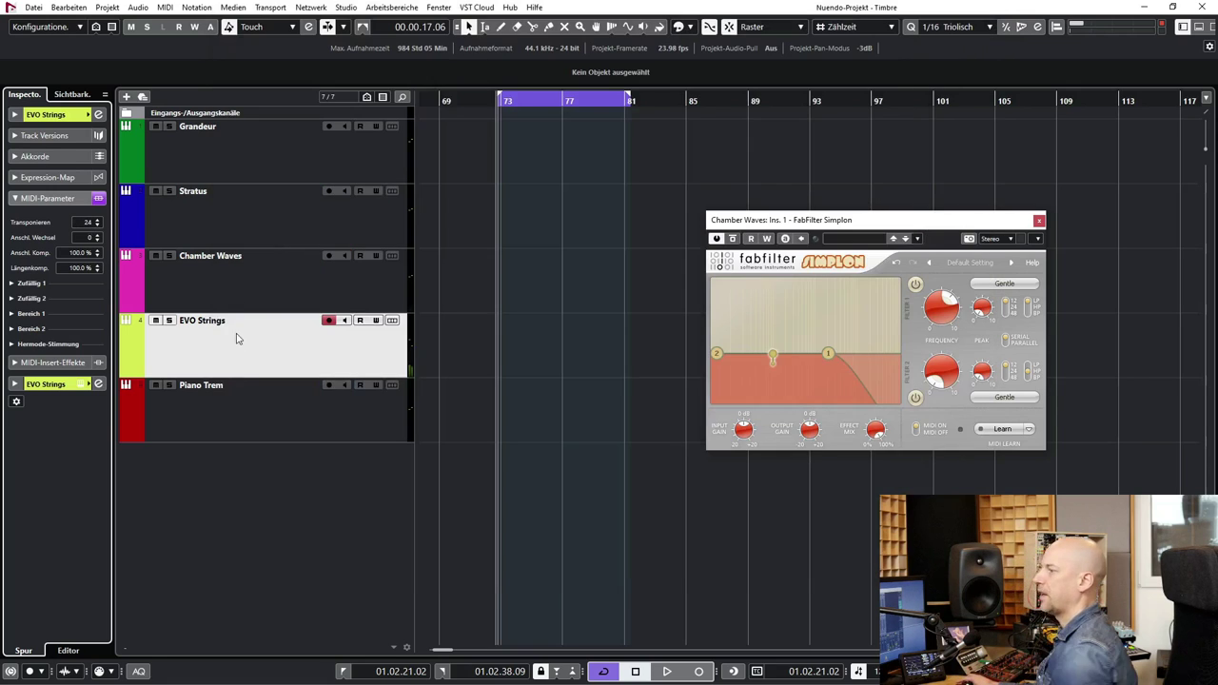
{"action": "left_click", "coordinate": [241, 414]}
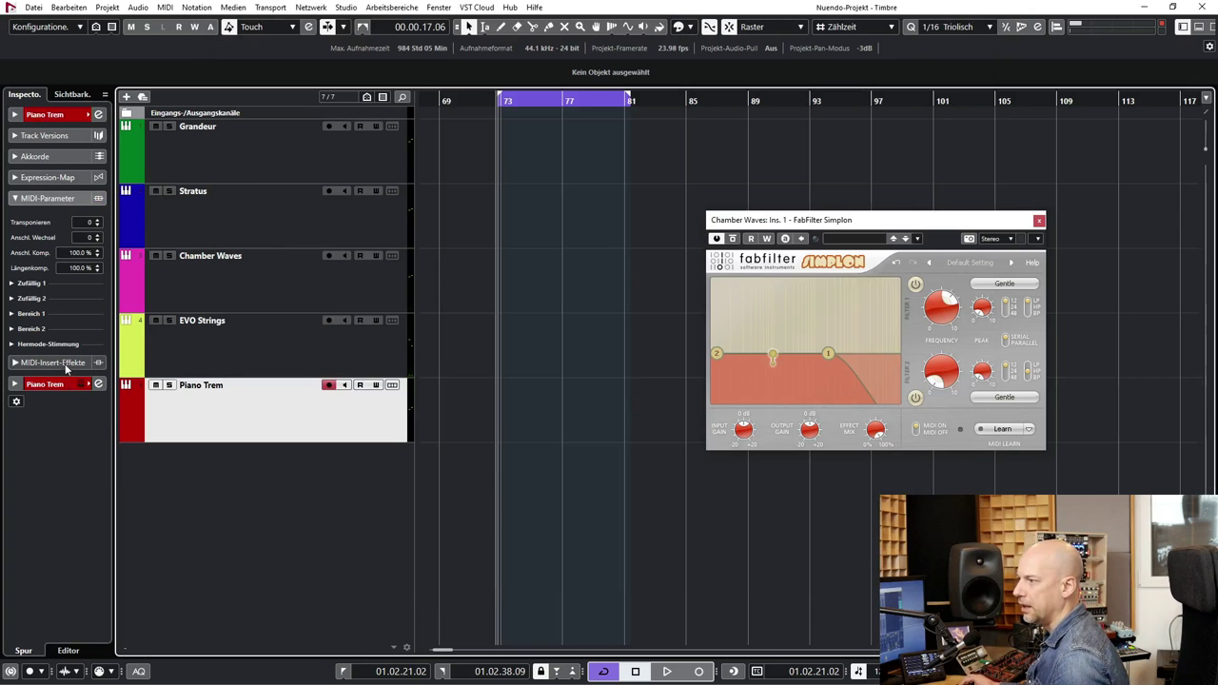
{"action": "left_click", "coordinate": [84, 388]}
{"action": "left_click", "coordinate": [70, 398]}
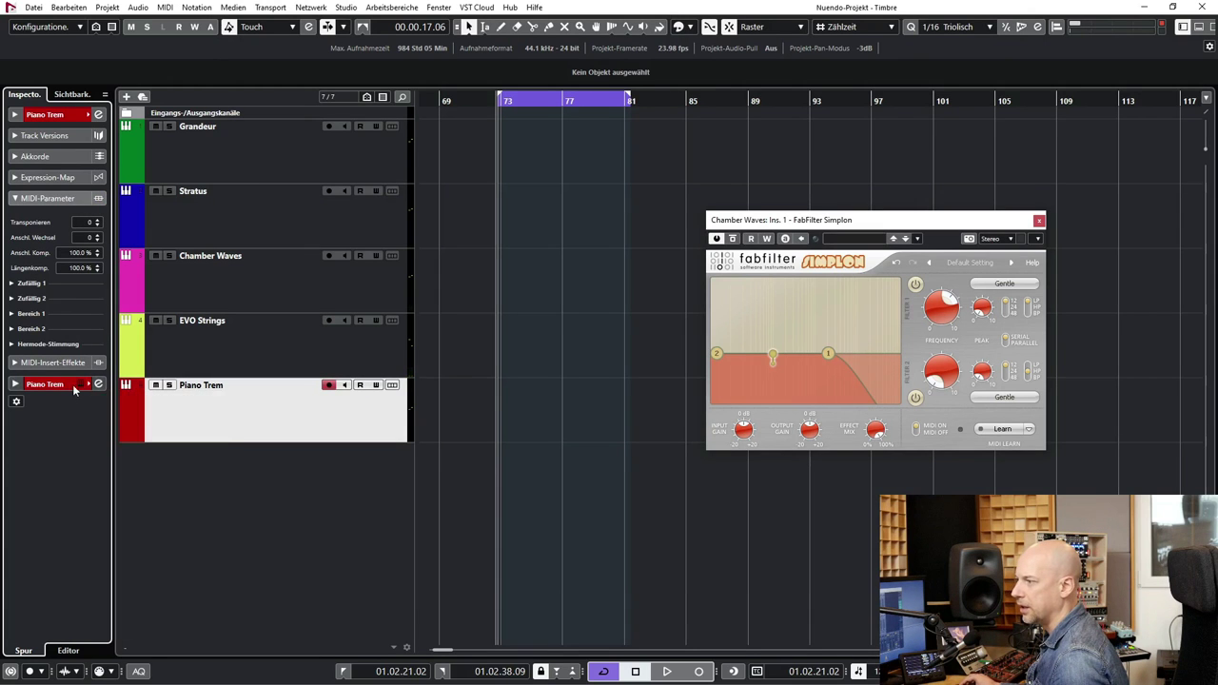
{"action": "left_click", "coordinate": [80, 383]}
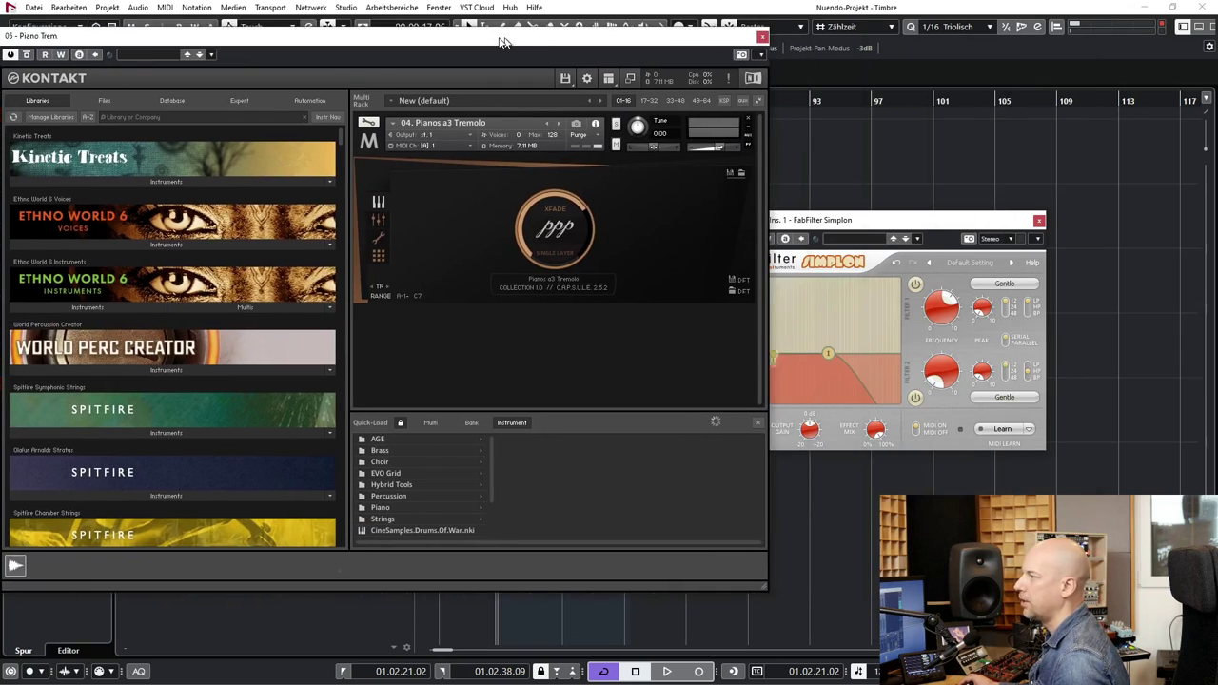
{"action": "left_click_drag", "start_coordinate": [505, 42], "coordinate": [562, 39]}
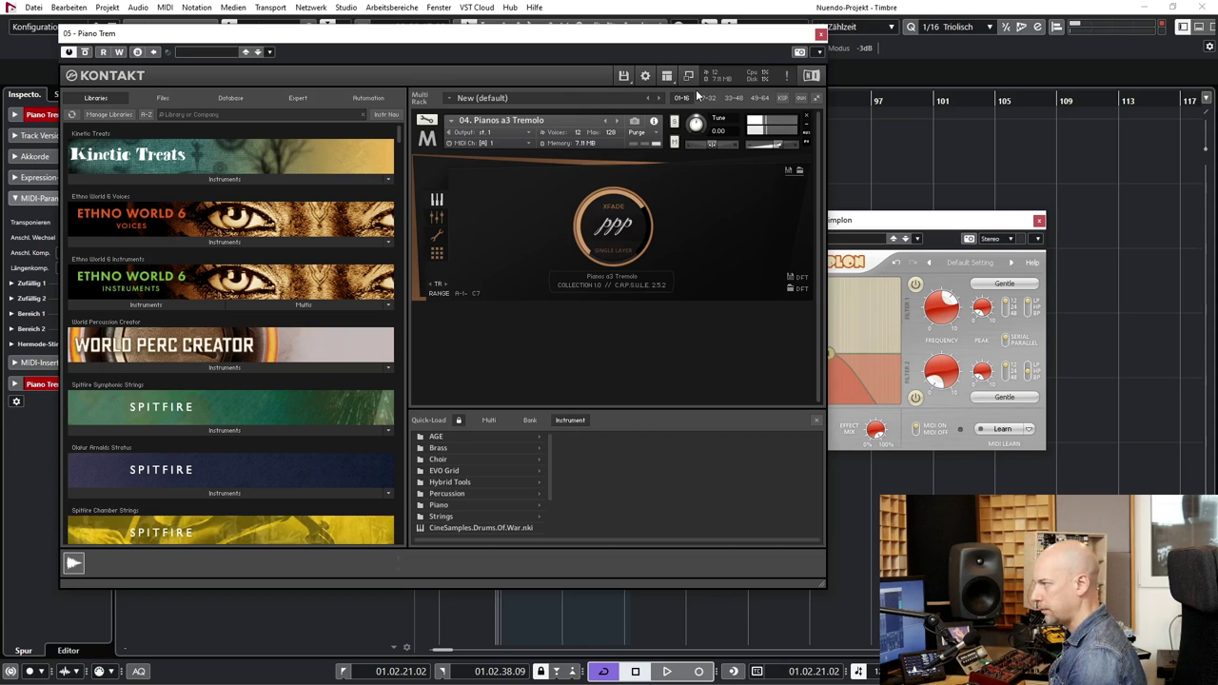
{"action": "left_click_drag", "start_coordinate": [679, 40], "coordinate": [939, 68]}
- Set the Piano Trem track's MIDI transpose to 12 and the Pianos a3 Tremolo patch's Tune to -12
{"action": "left_click", "coordinate": [88, 225]}
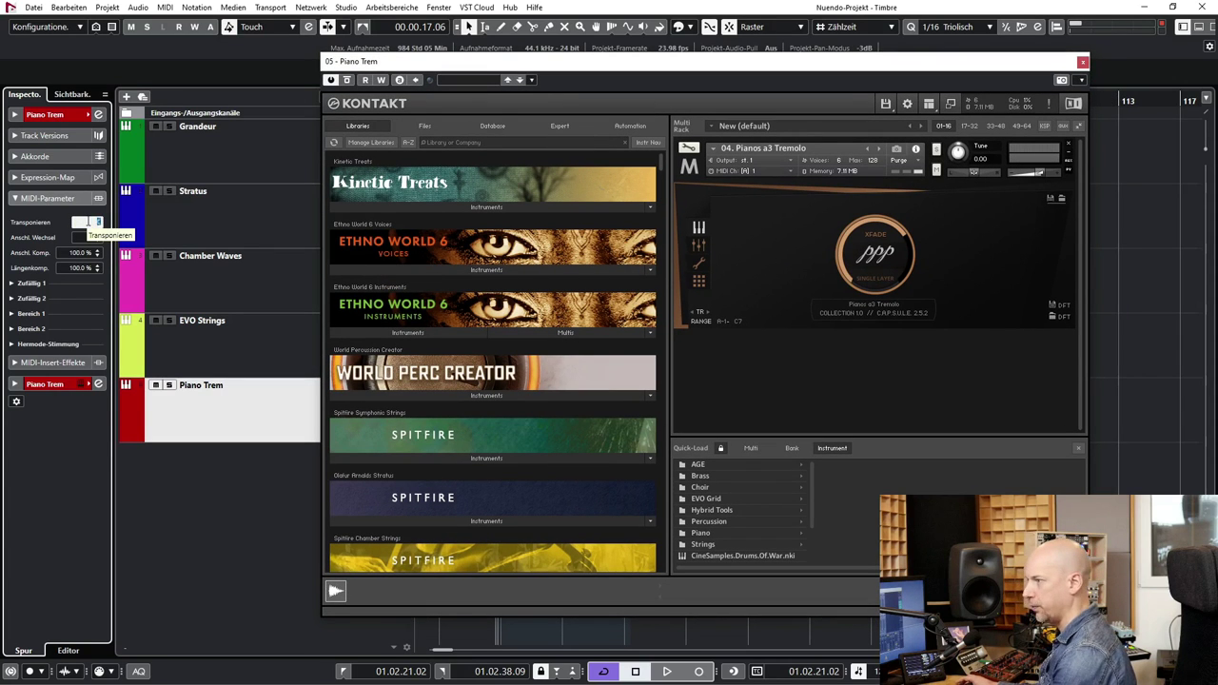
{"action": "type", "text": "12"}
{"action": "key", "text": "Return"}
{"action": "left_click", "coordinate": [973, 166]}
{"action": "double_click", "coordinate": [980, 159]}
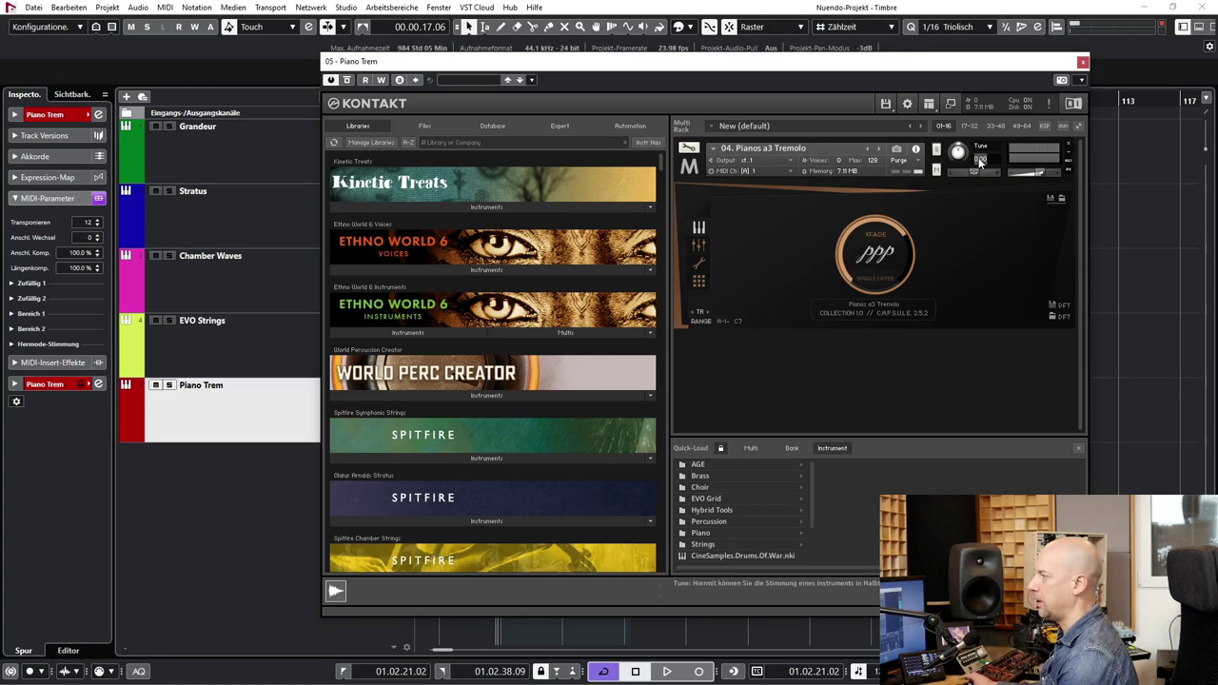
{"action": "type", "text": "-12"}
{"action": "key", "text": "Return"}
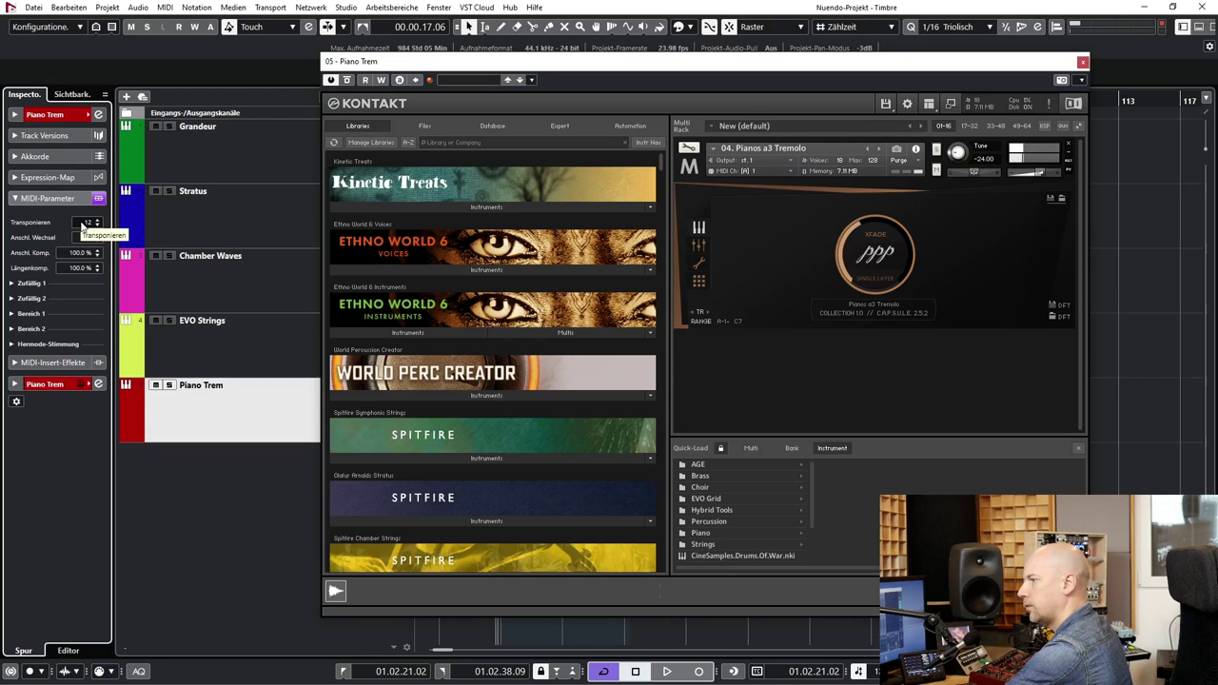
- Set the Piano Trem track's MIDI transpose to 24
{"action": "double_click", "coordinate": [82, 223]}
{"action": "type", "text": "24"}
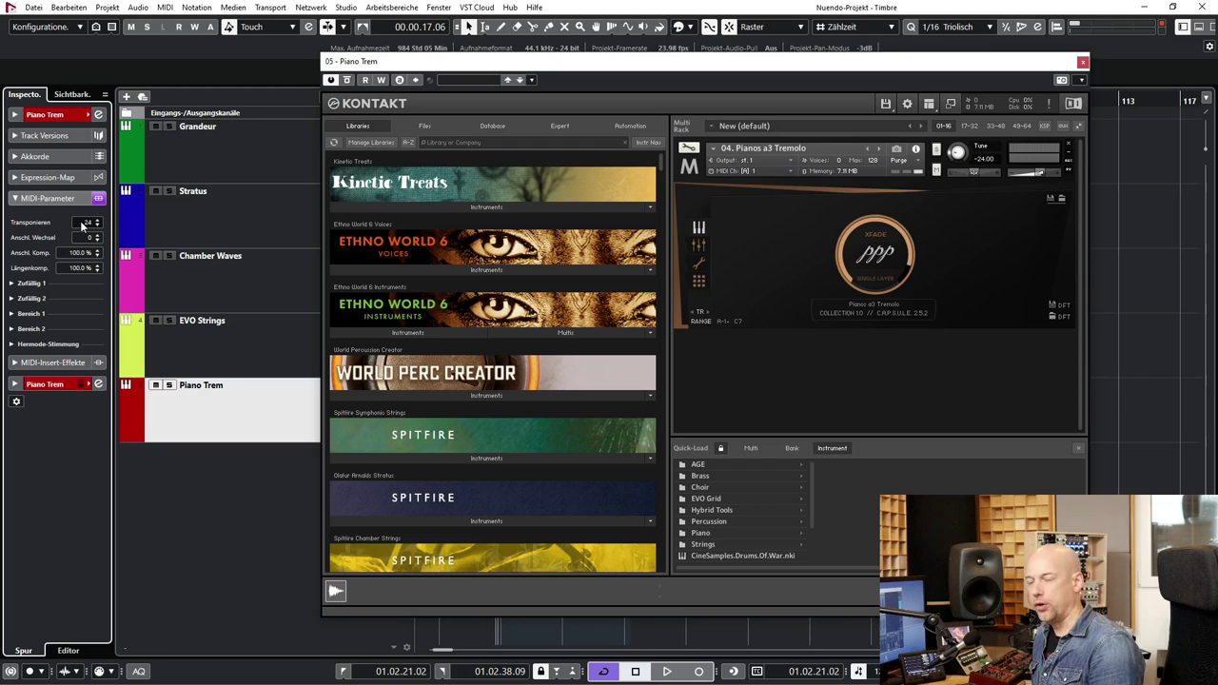
- Load f - Ensembles - Long CS.nki from Spitfire Chamber Strings' advanced individual articulations in place of the Pianos a3 Tremolo patch
{"action": "scroll", "coordinate": [548, 535], "scroll_direction": "down", "scroll_amount": 2}
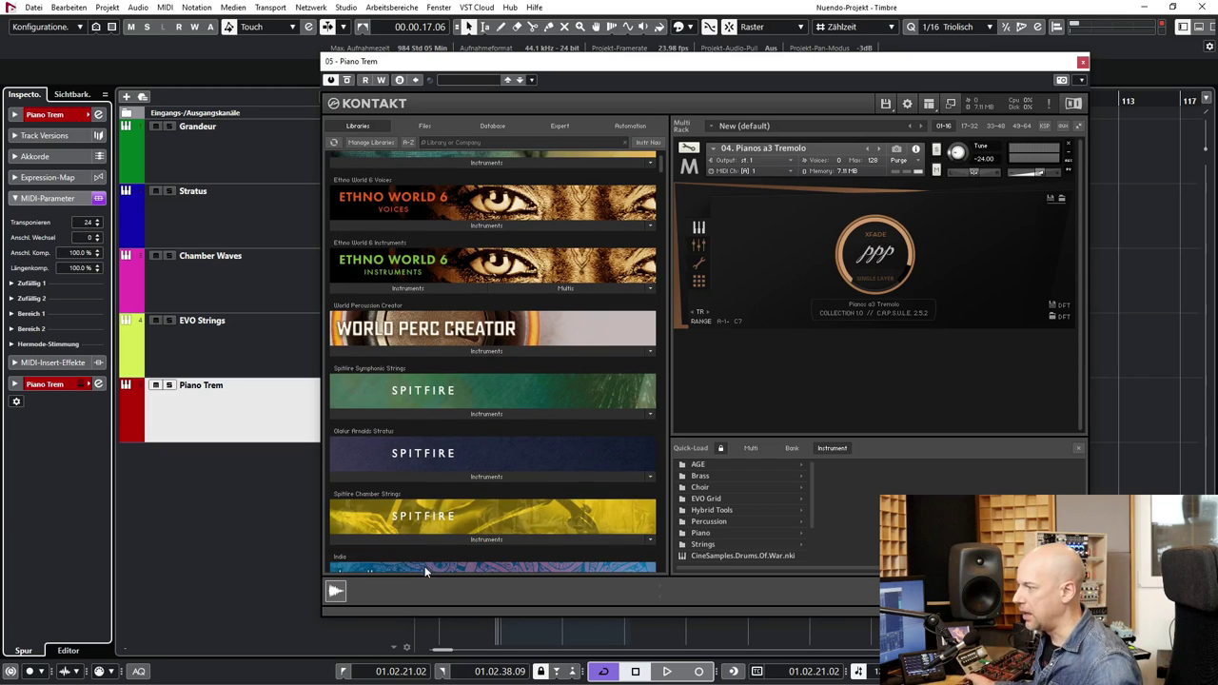
{"action": "left_click", "coordinate": [434, 538]}
{"action": "scroll", "coordinate": [429, 490], "scroll_direction": "down", "scroll_amount": 4}
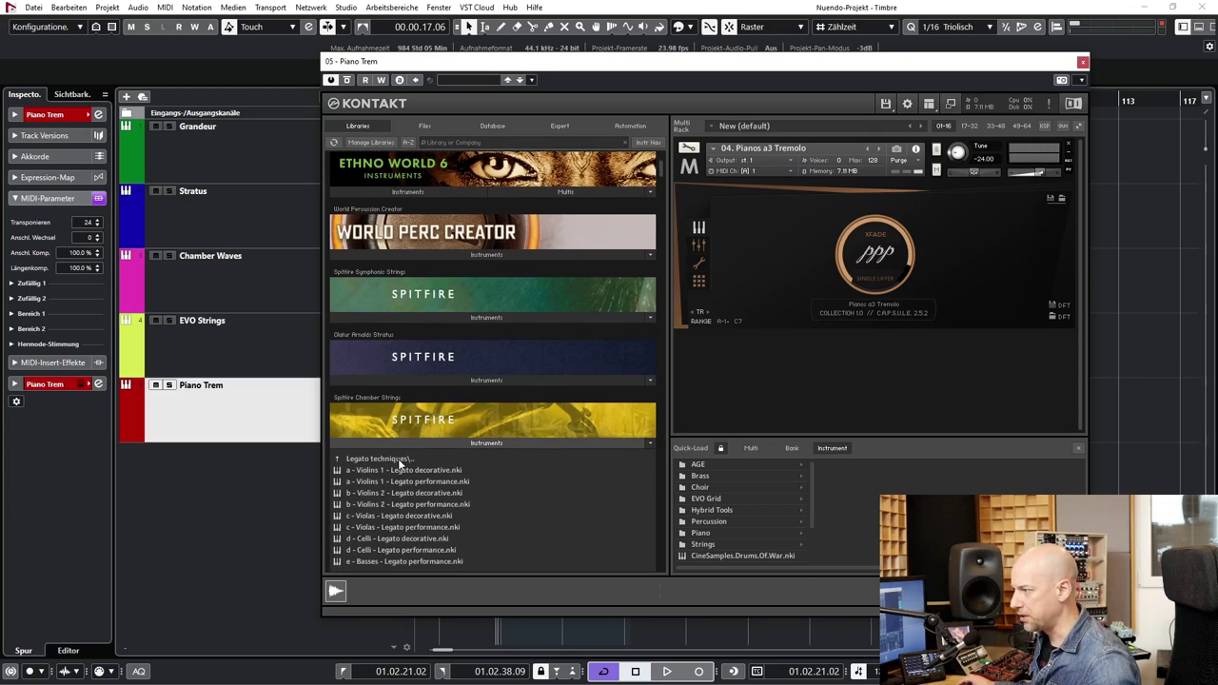
{"action": "left_click", "coordinate": [399, 461]}
{"action": "left_click", "coordinate": [387, 480]}
{"action": "left_click", "coordinate": [379, 460]}
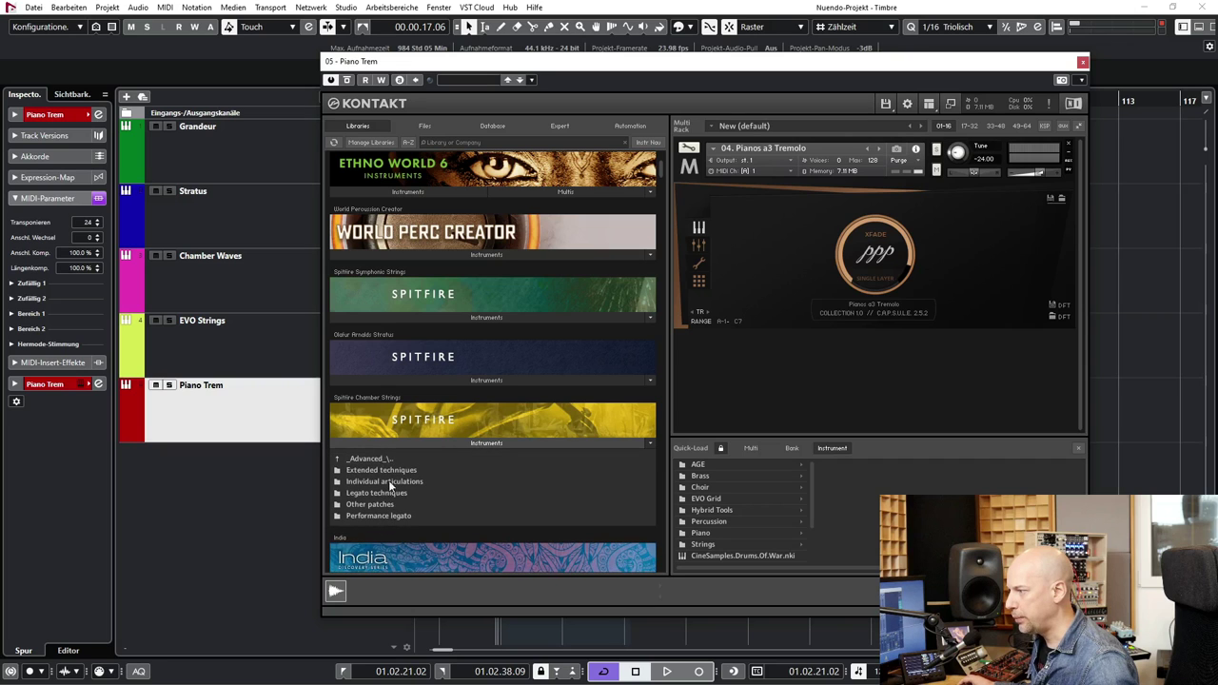
{"action": "left_click", "coordinate": [393, 481]}
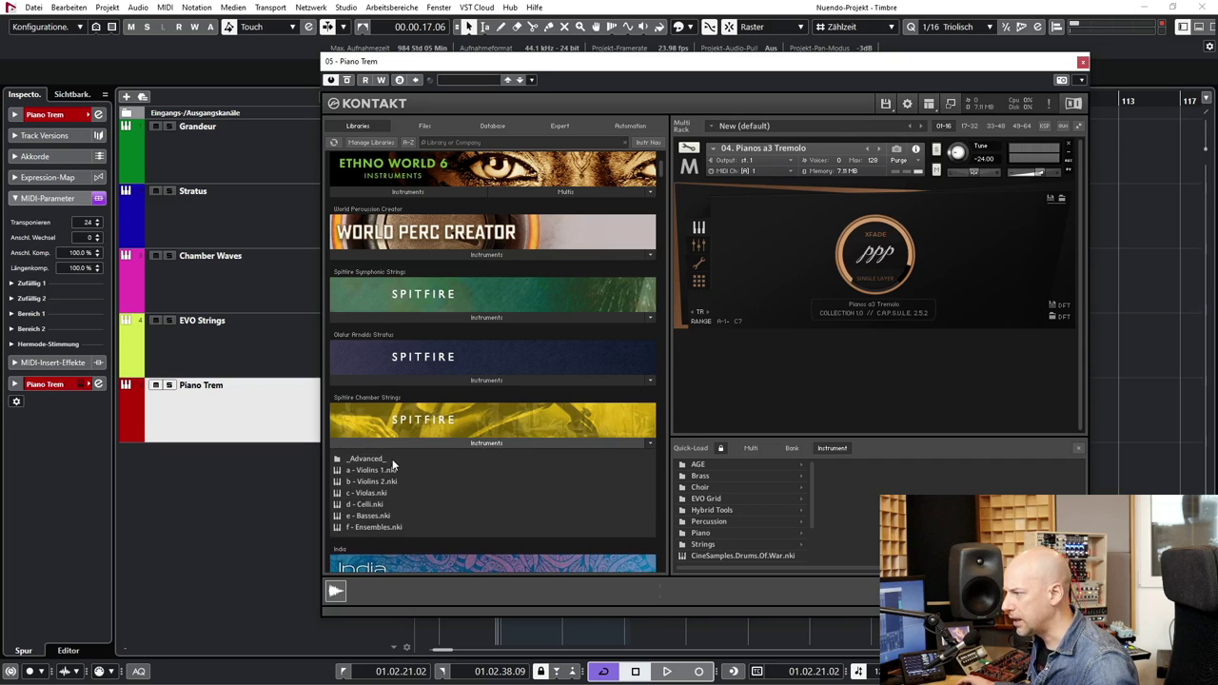
{"action": "left_click", "coordinate": [401, 459]}
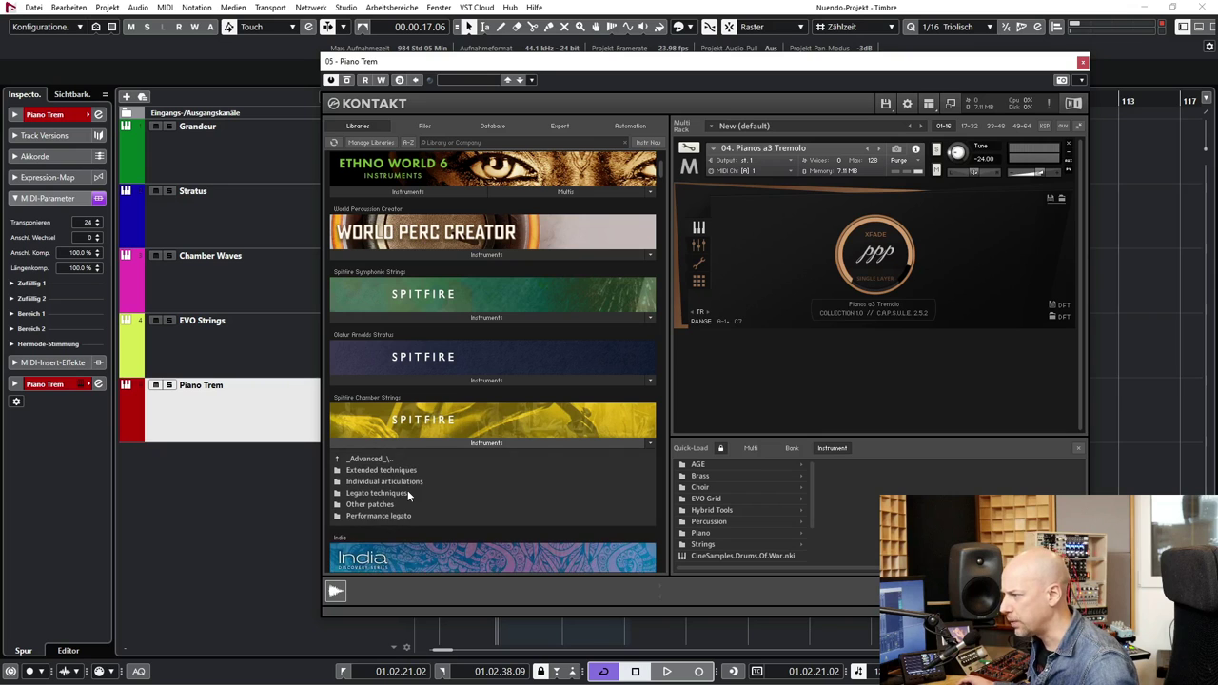
{"action": "left_click", "coordinate": [411, 478]}
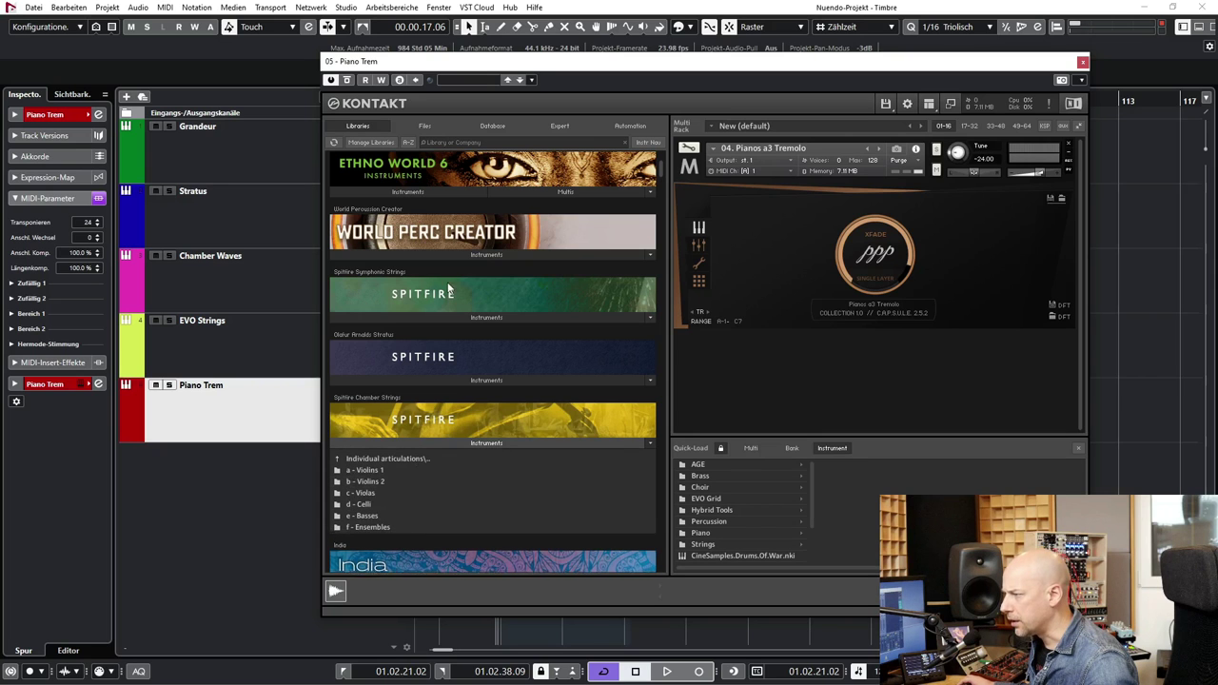
{"action": "left_click", "coordinate": [392, 527]}
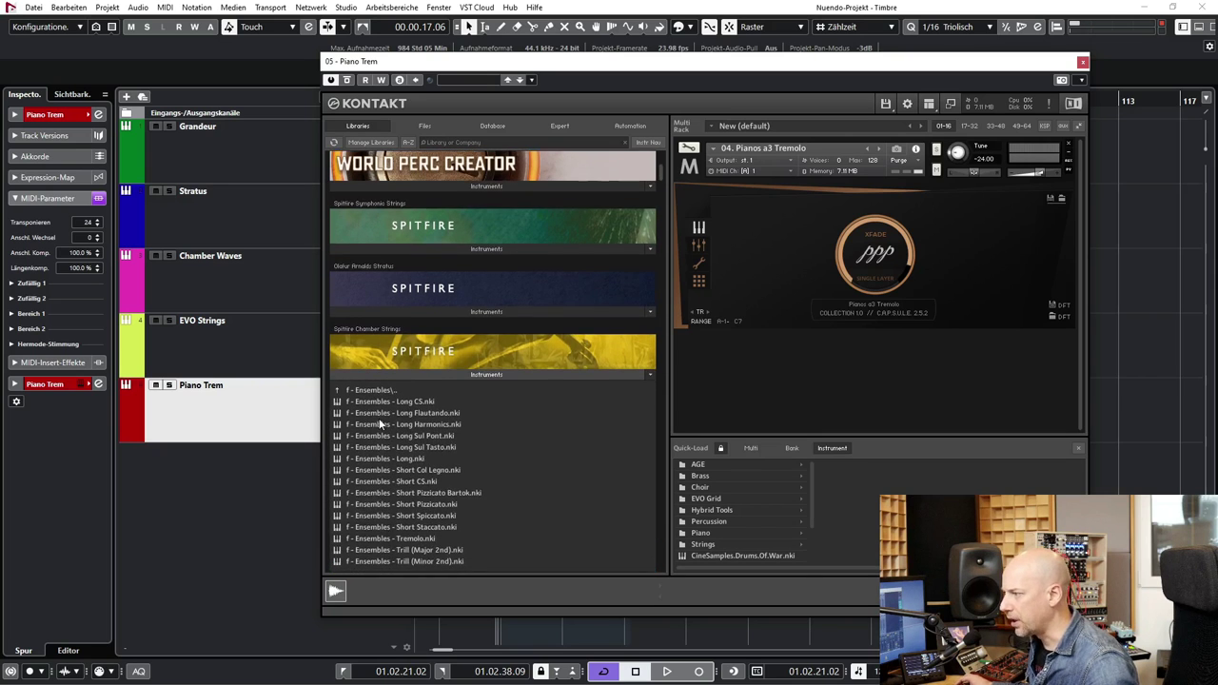
{"action": "left_click", "coordinate": [393, 402]}
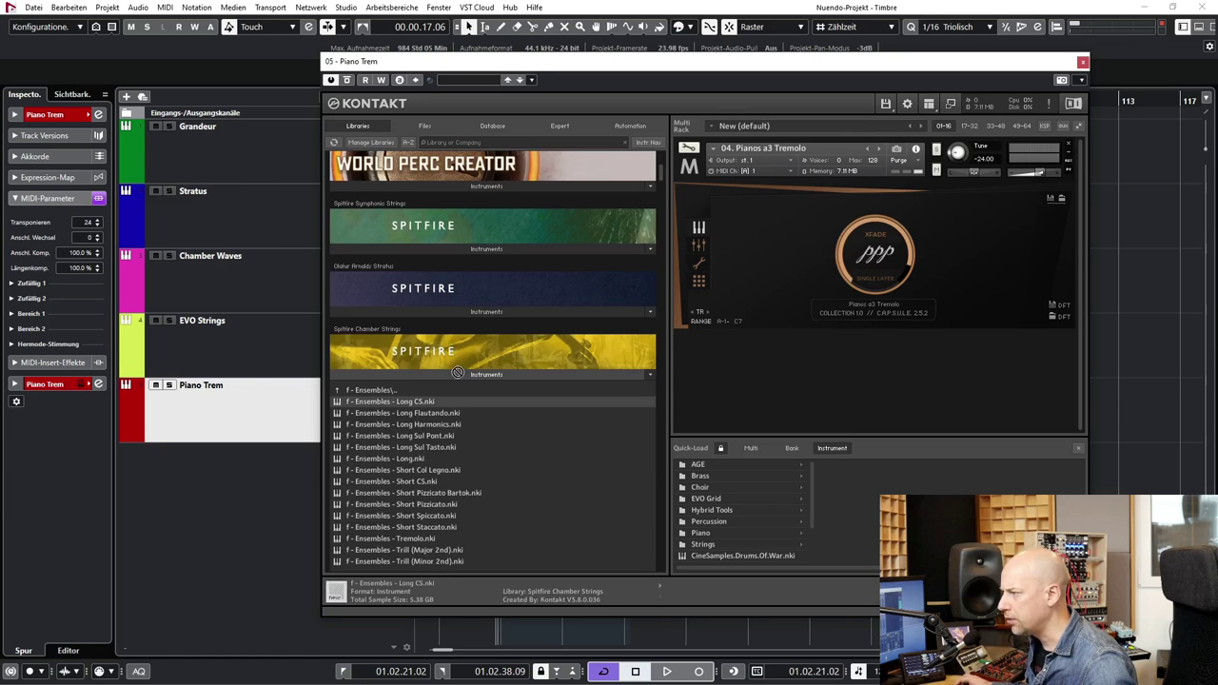
{"action": "left_click_drag", "start_coordinate": [797, 252], "coordinate": [797, 252]}
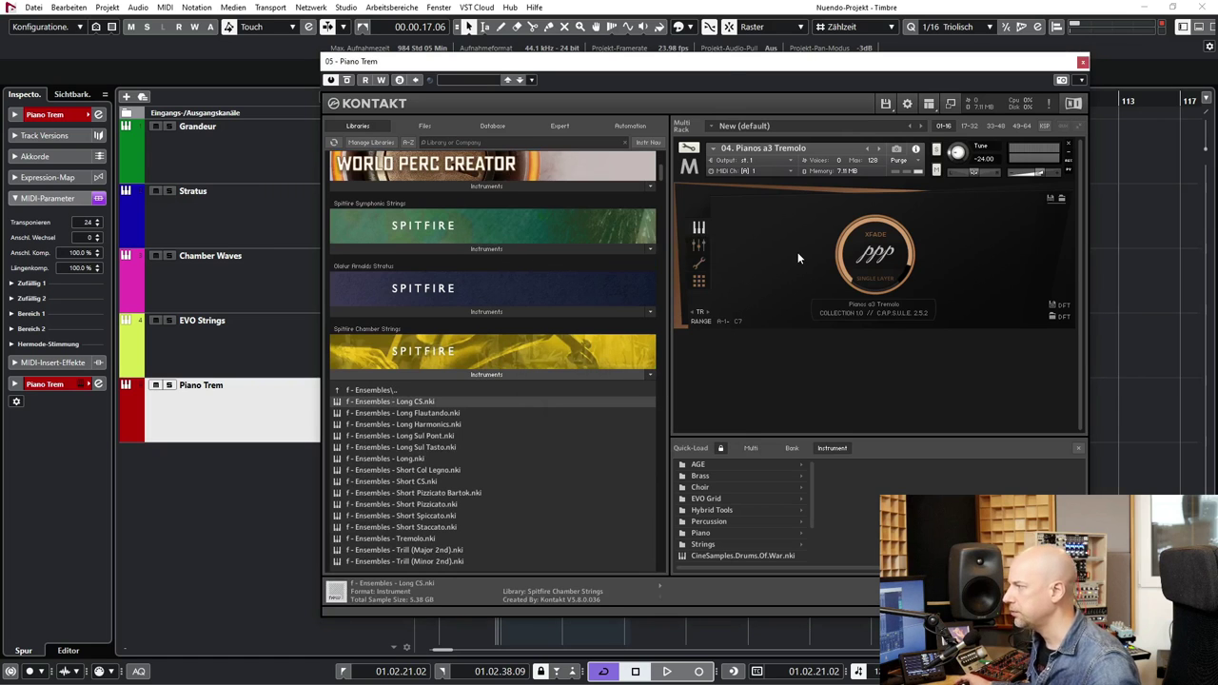
- Move the Kontakt window clear of the track's MIDI parameters, then bypass and re-enable those parameters to audition the patch
{"action": "left_click_drag", "start_coordinate": [723, 71], "coordinate": [595, 43]}
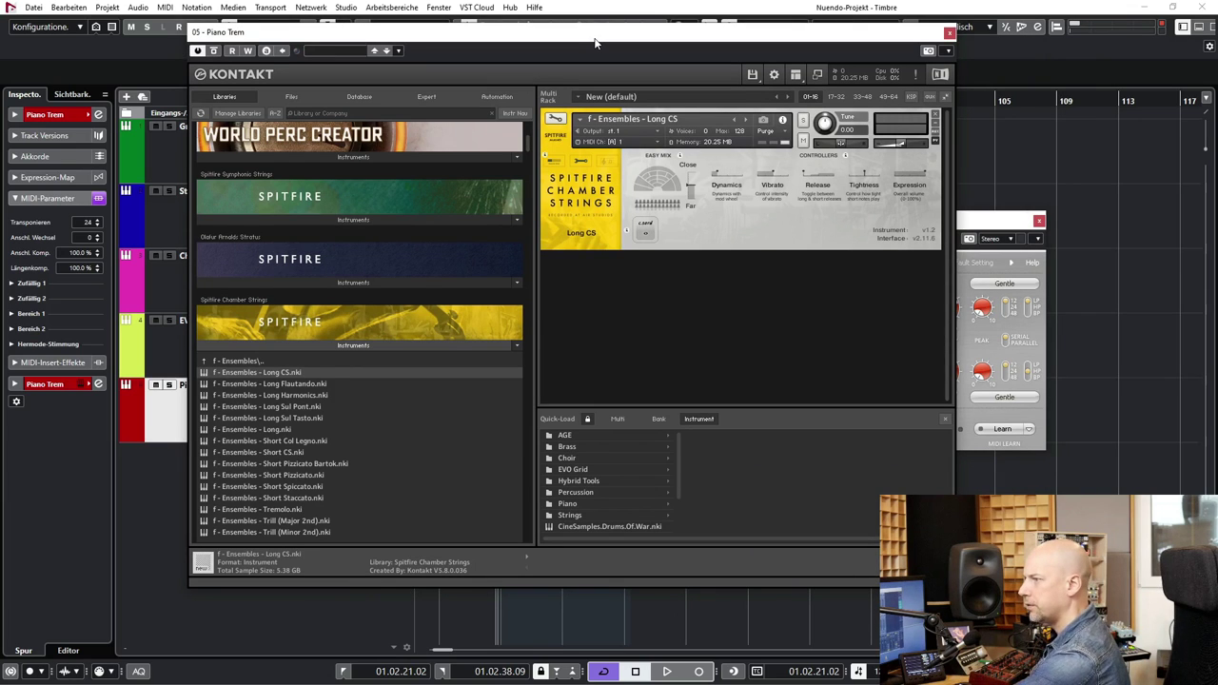
{"action": "left_click", "coordinate": [98, 198]}
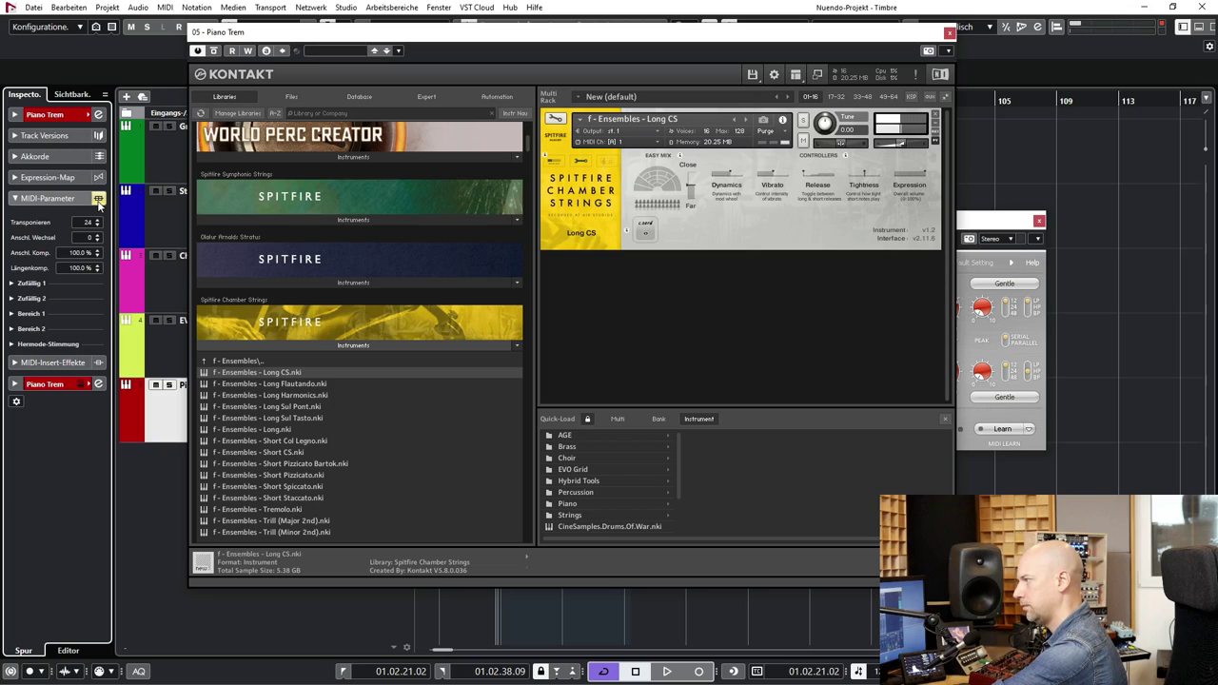
{"action": "left_click", "coordinate": [98, 199]}
- Set the Piano Trem track's MIDI transpose and Long CS's Tune to 12 and -12, then to 18 and -18
{"action": "left_click", "coordinate": [87, 225]}
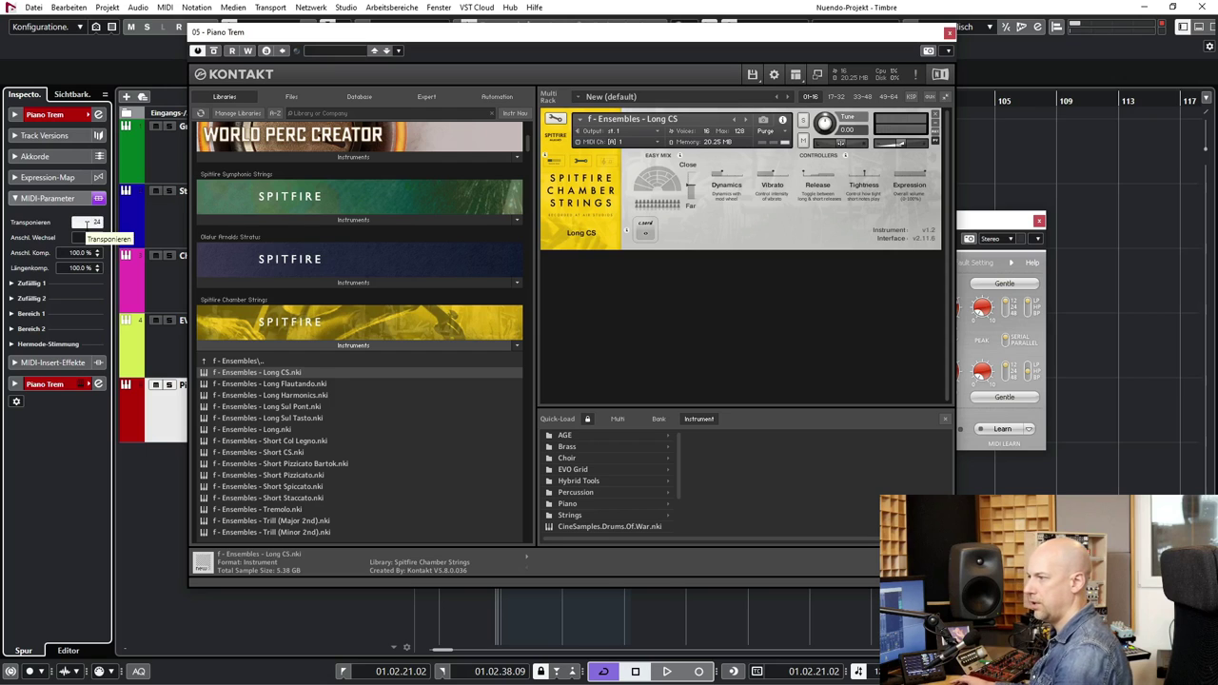
{"action": "type", "text": "12"}
{"action": "key", "text": "Return"}
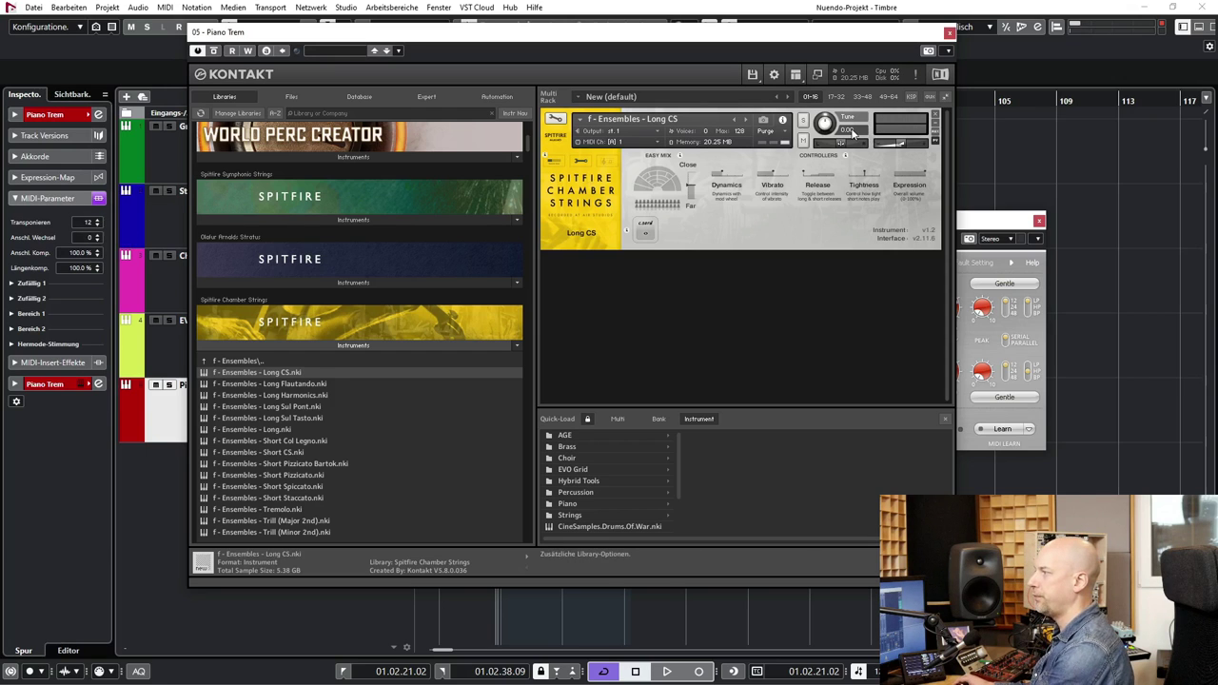
{"action": "type", "text": "-12"}
{"action": "key", "text": "Return"}
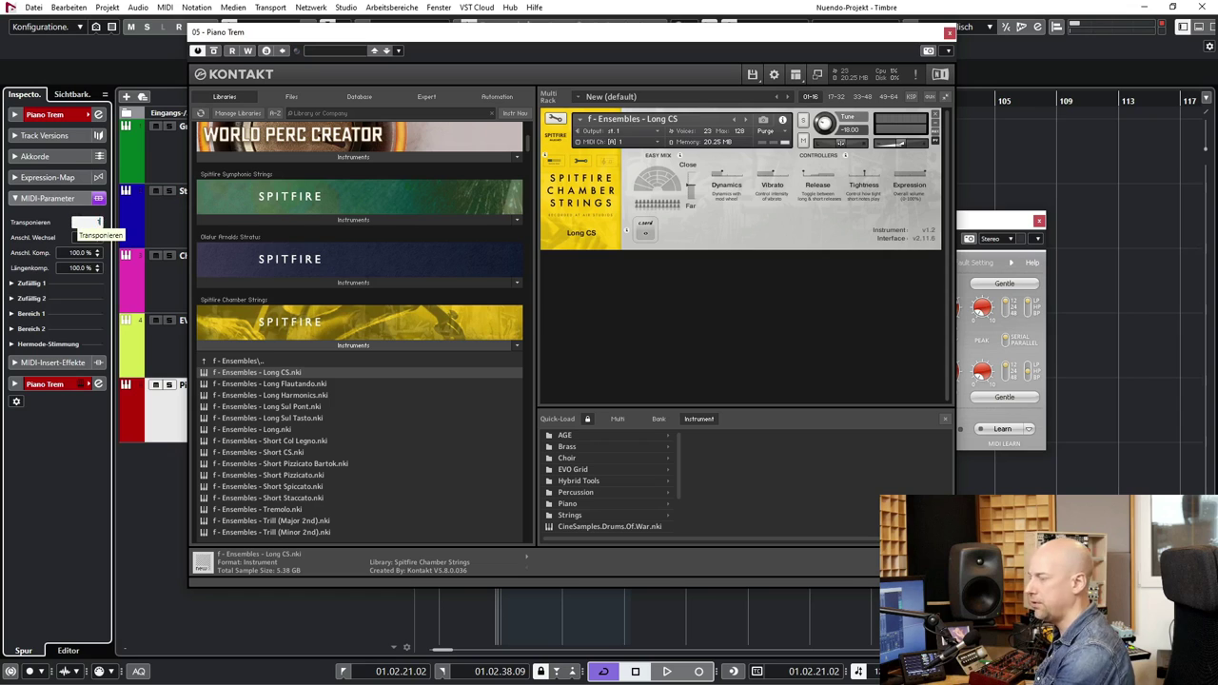
{"action": "key", "text": "Return"}
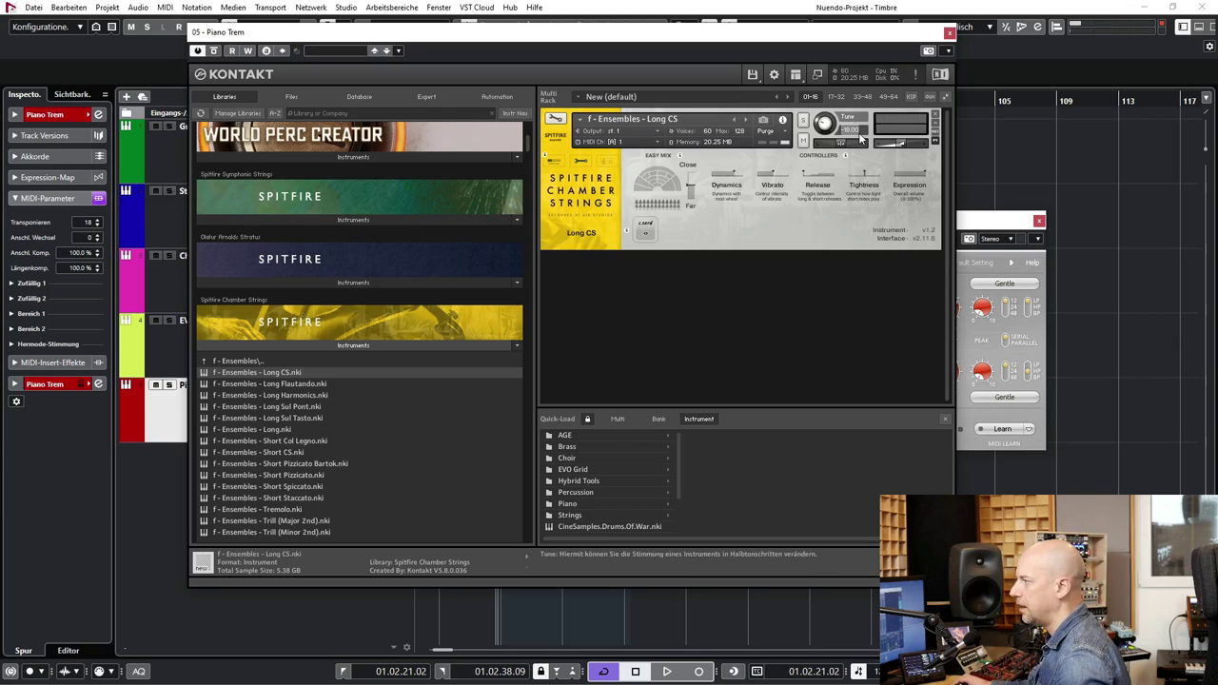
- Set the Long CS patch's Tune to -24 and the Piano Trem track's MIDI transpose to 24
{"action": "type", "text": "-24"}
{"action": "key", "text": "Return"}
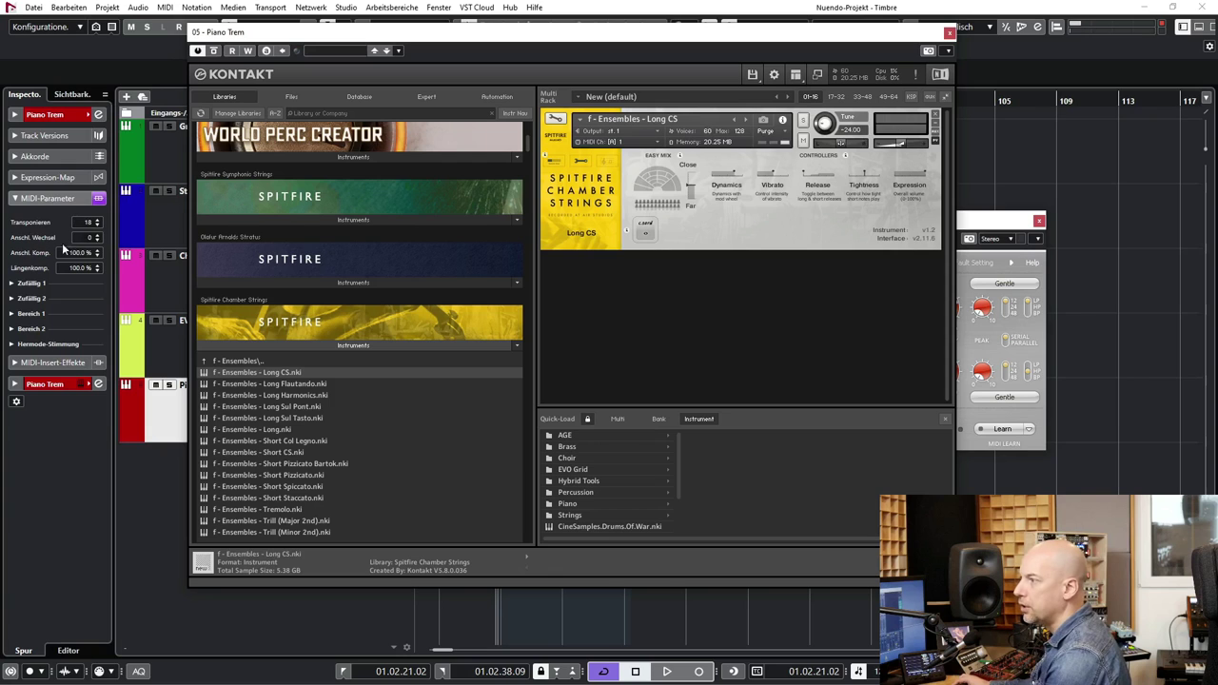
{"action": "left_click", "coordinate": [85, 223]}
{"action": "type", "text": "24"}
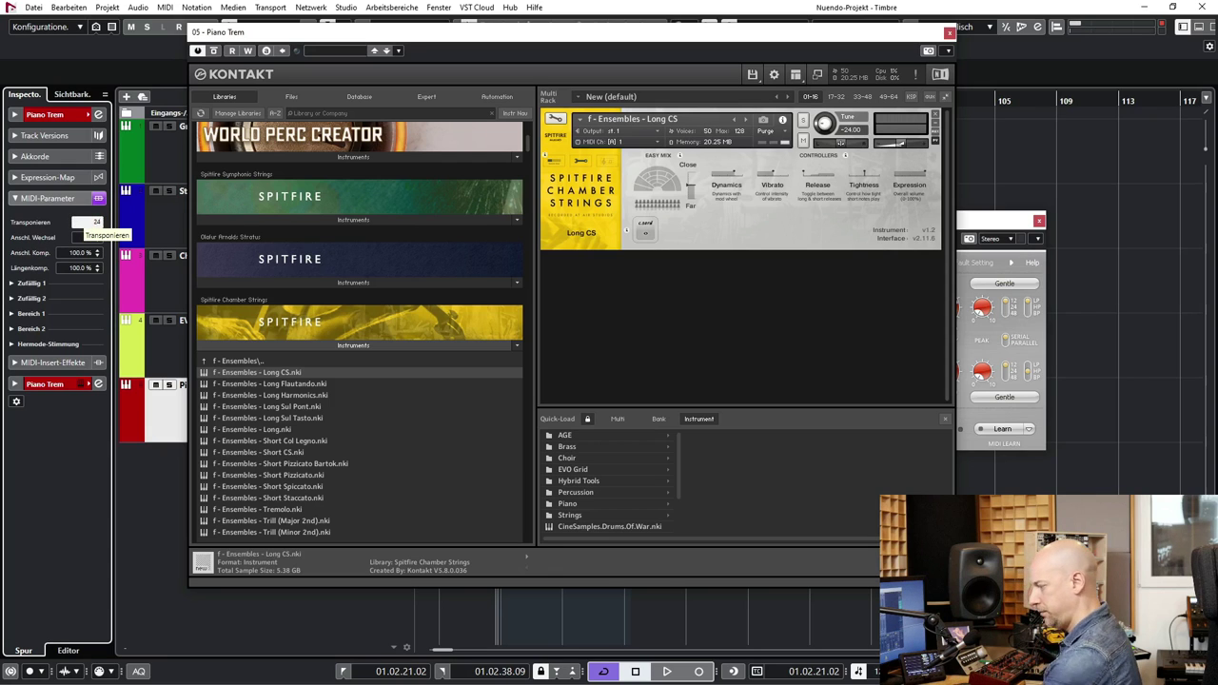
{"action": "key", "text": "Return"}
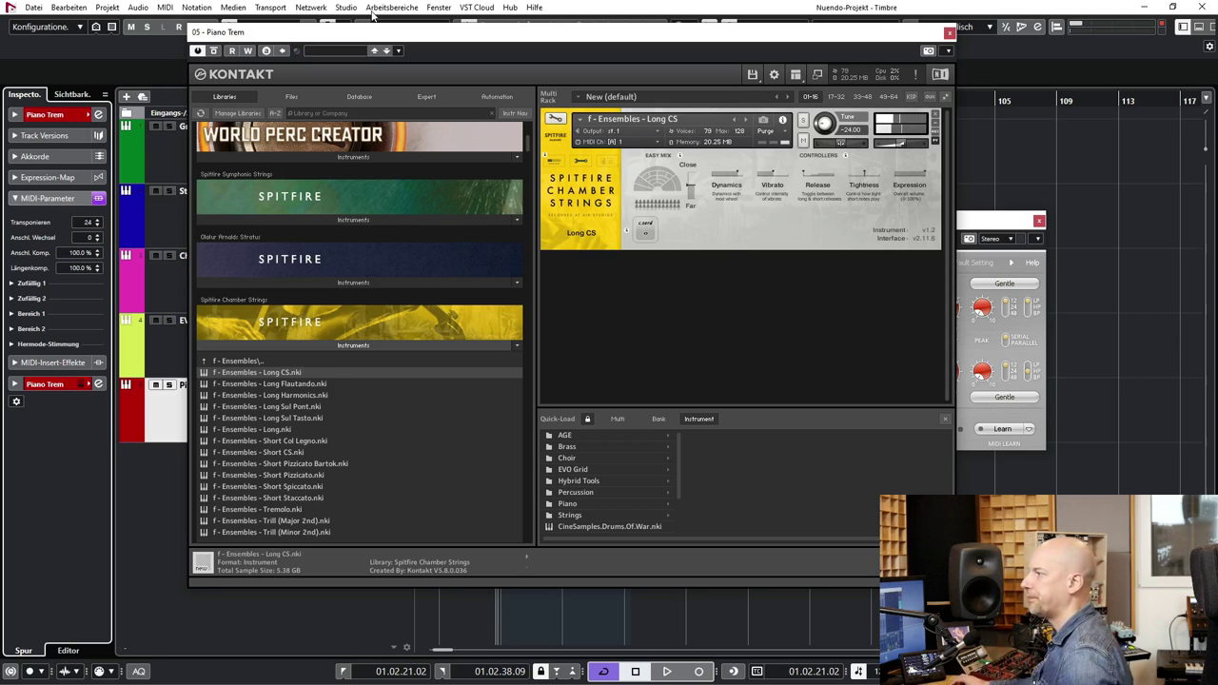
- Set the Long CS patch's Tune to -18 and the Piano Trem track's MIDI transpose to 18
{"action": "left_click_drag", "start_coordinate": [373, 38], "coordinate": [332, 84]}
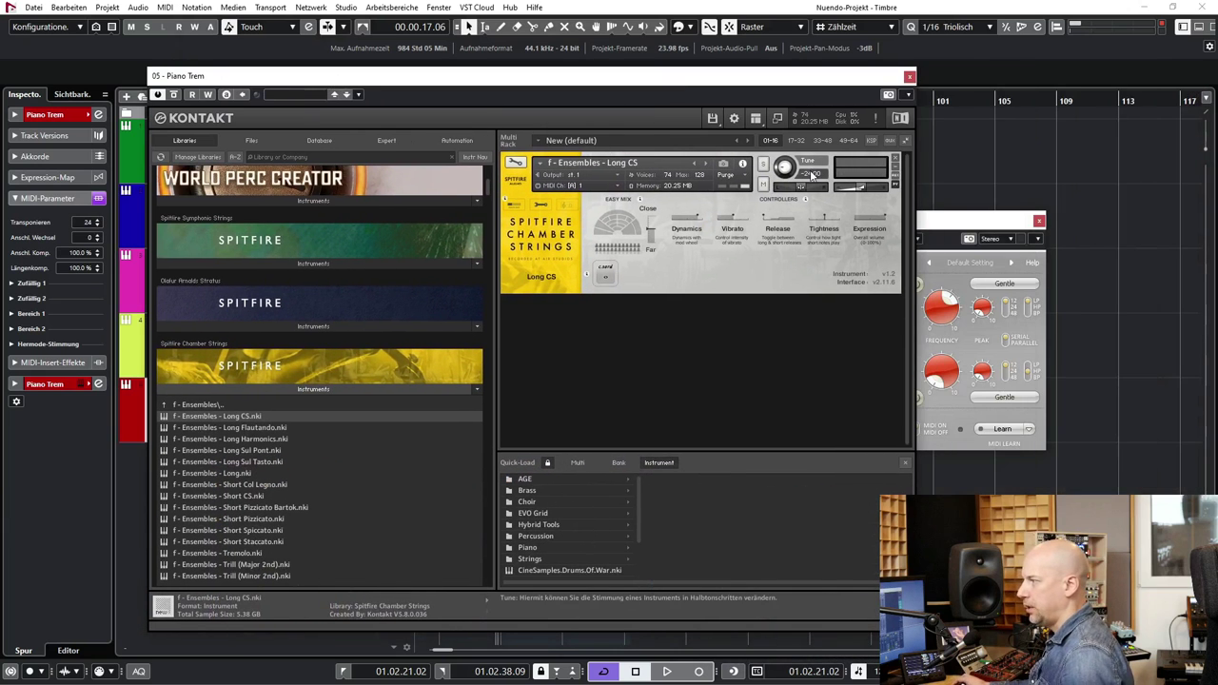
{"action": "scroll", "coordinate": [810, 176], "scroll_direction": "up", "scroll_amount": 6}
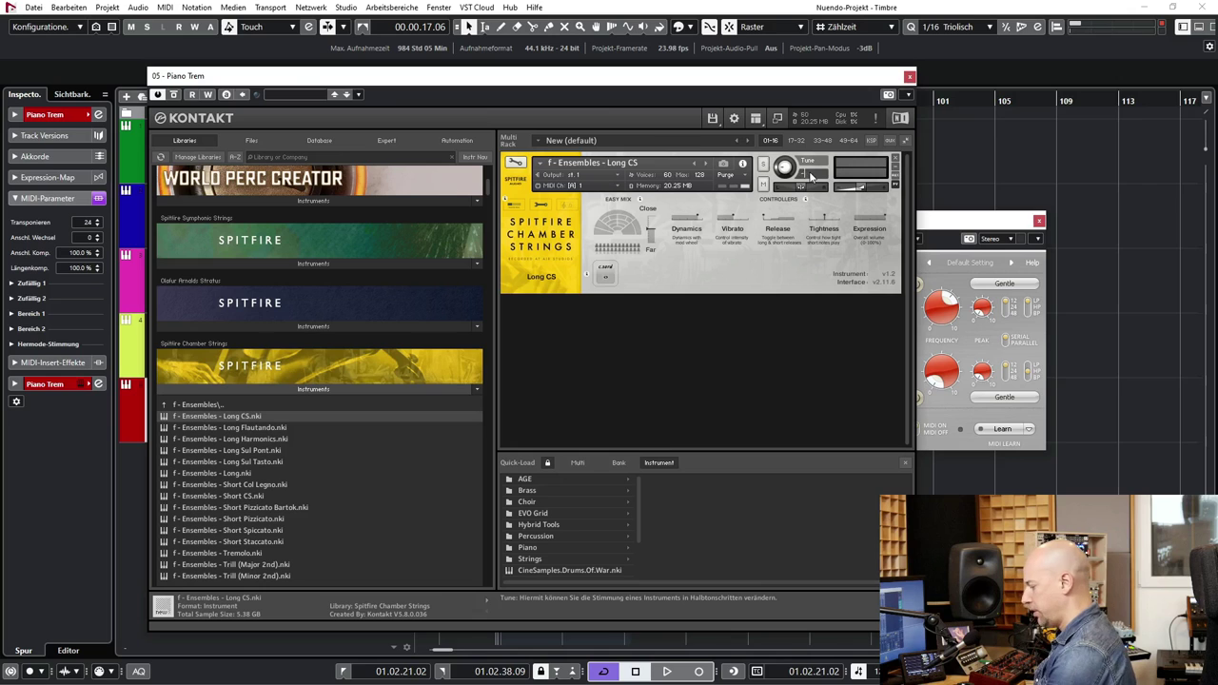
{"action": "left_click", "coordinate": [93, 222]}
{"action": "key", "text": "BackSpace"}
{"action": "type", "text": "-12"}
{"action": "key", "text": "Return"}
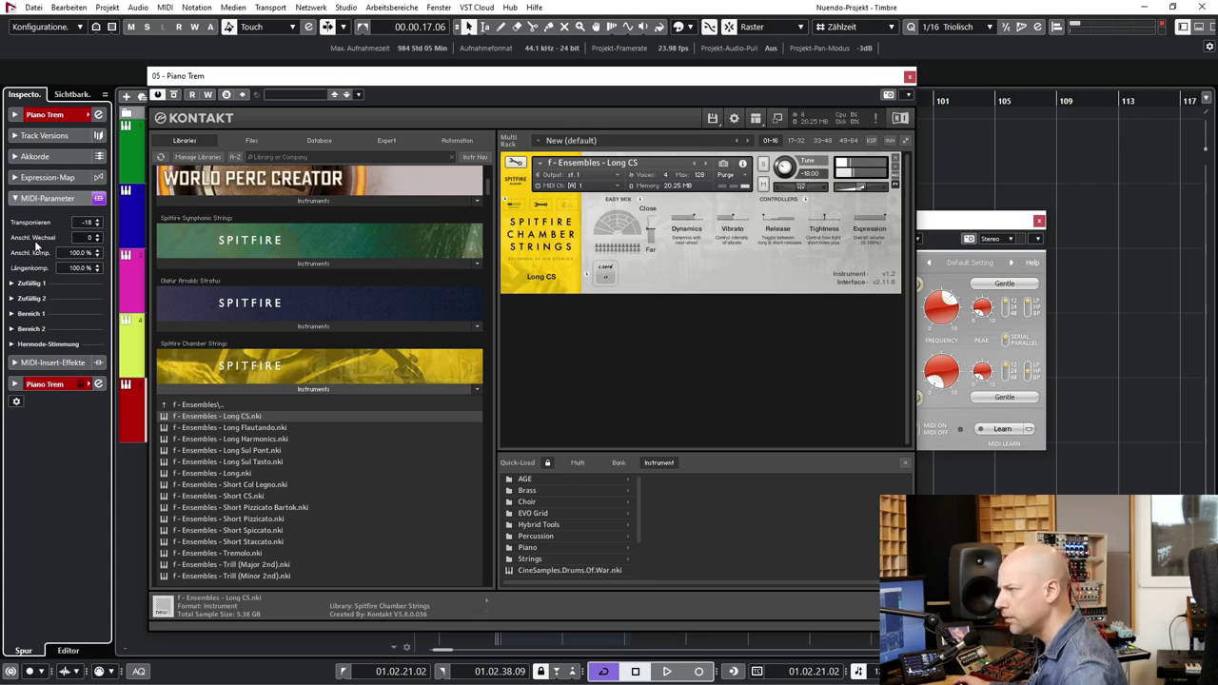
{"action": "left_click", "coordinate": [89, 223]}
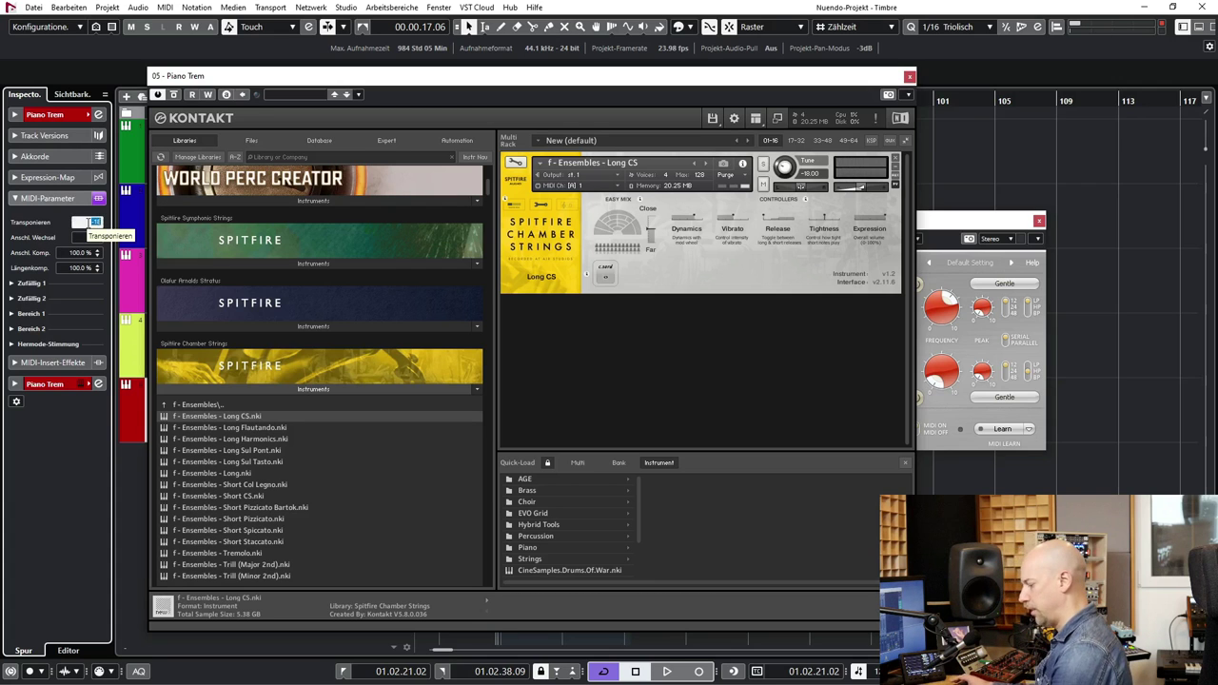
{"action": "type", "text": "18"}
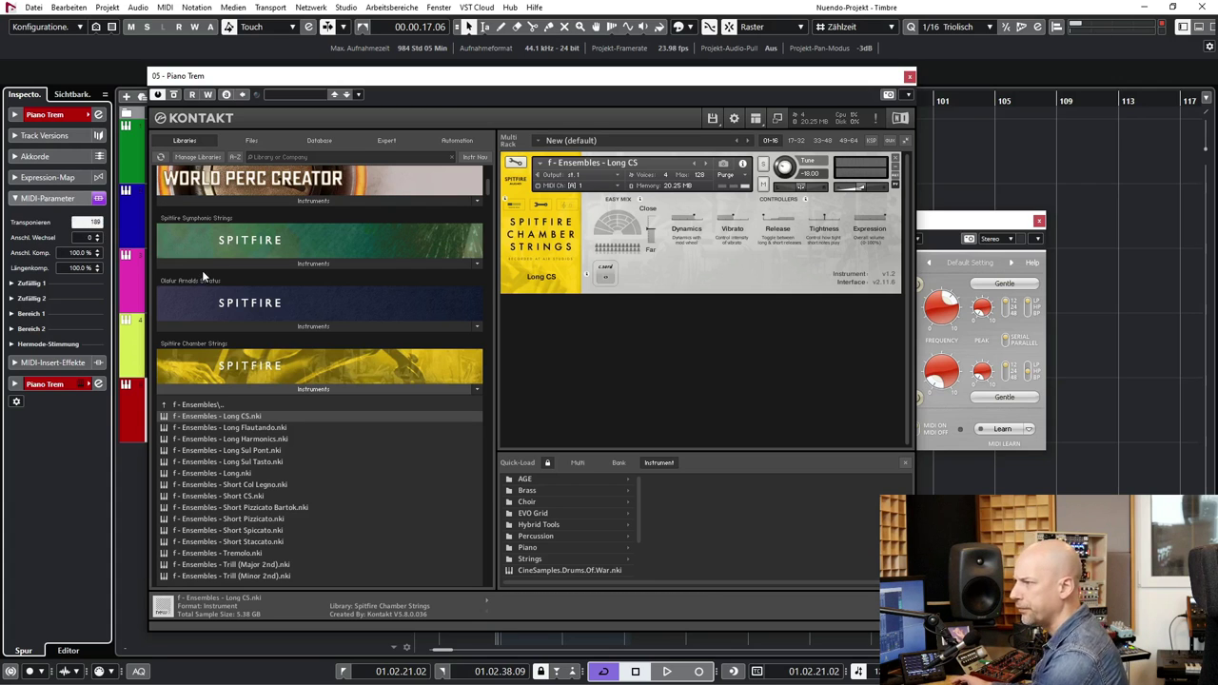
{"action": "key", "text": "Return"}
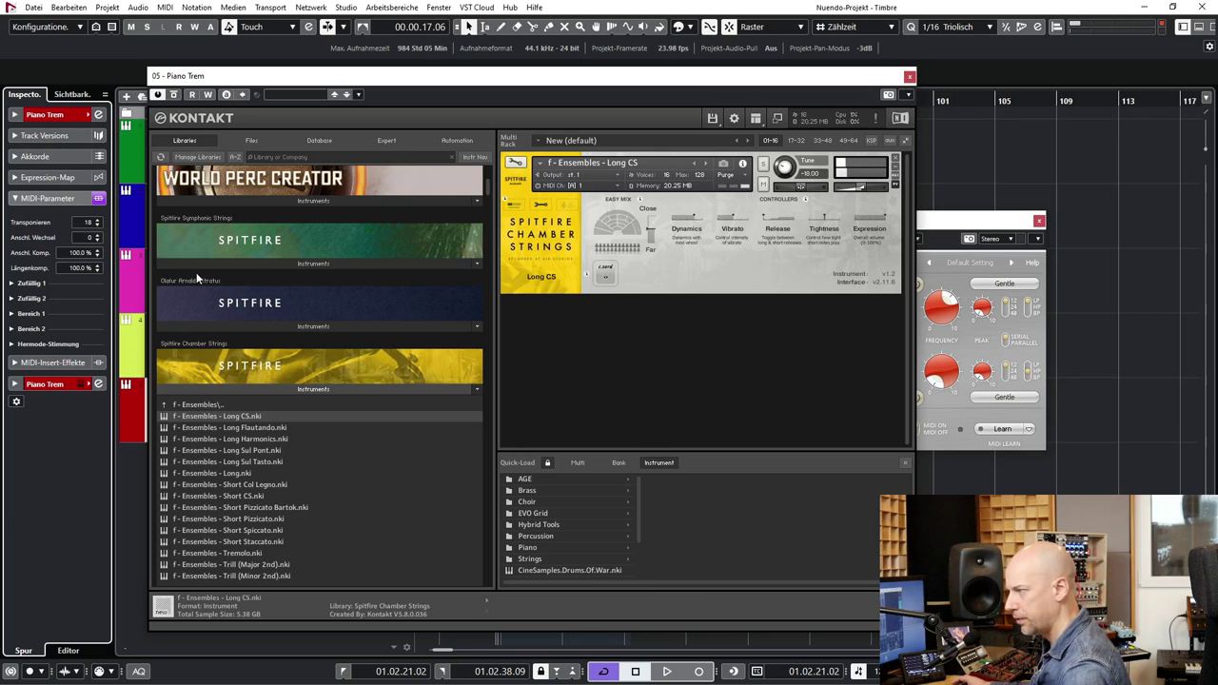
- Move the Kontakt window off the track list and rename the Piano Trem track as Strings Edit
{"action": "left_click_drag", "start_coordinate": [305, 76], "coordinate": [632, 69]}
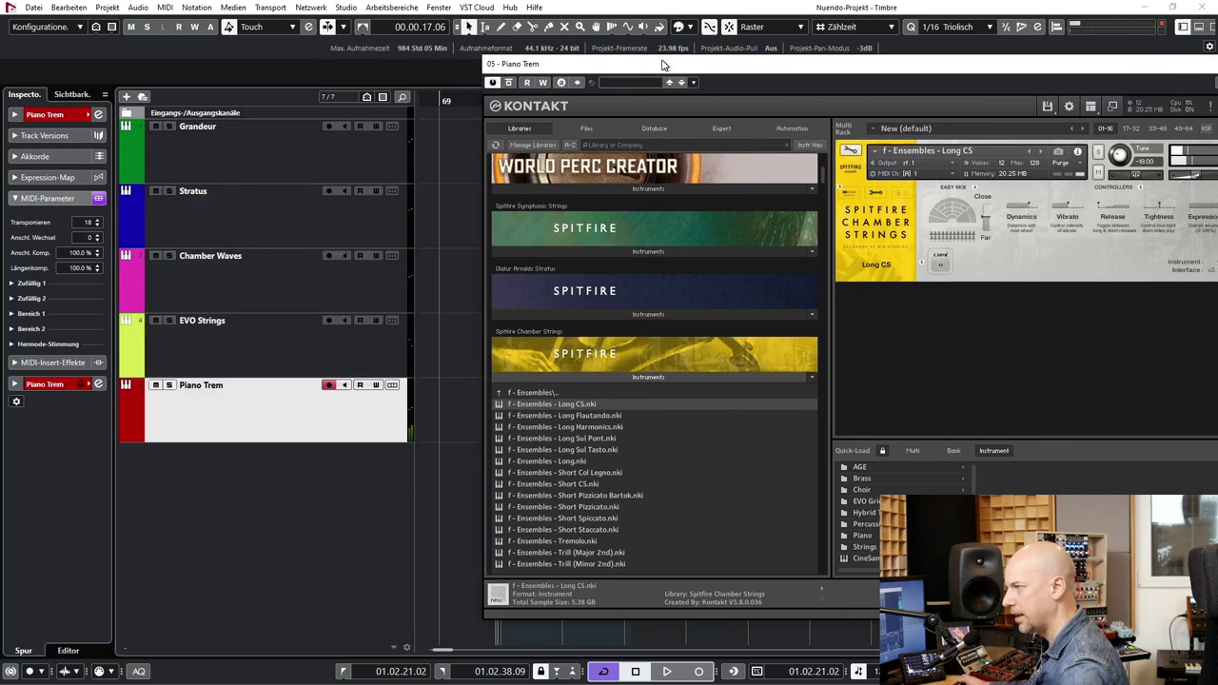
{"action": "right_click", "coordinate": [223, 407]}
{"action": "left_click", "coordinate": [224, 383]}
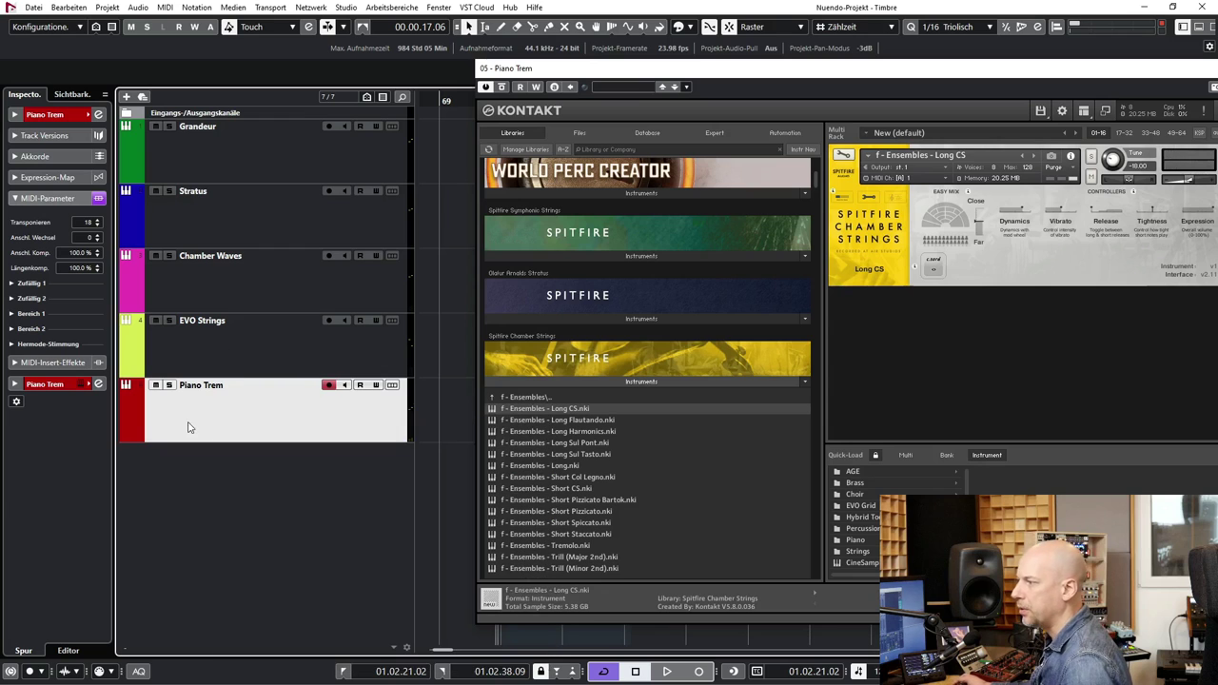
{"action": "double_click", "coordinate": [200, 384]}
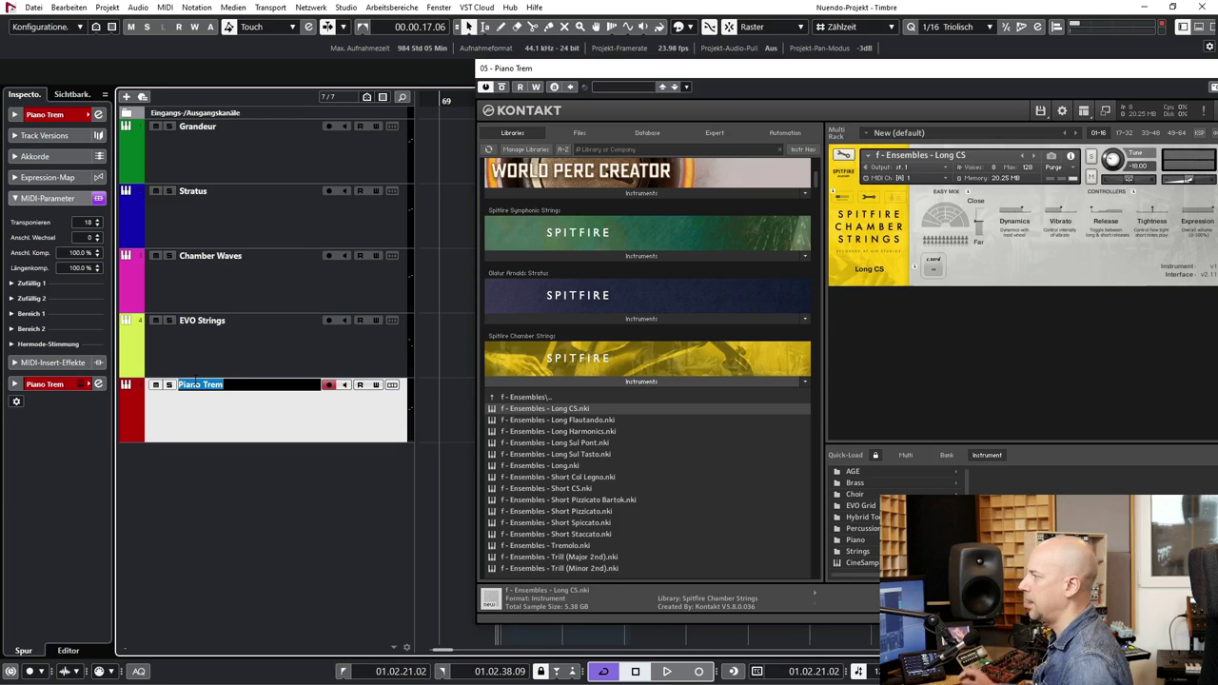
{"action": "type", "text": "S"}
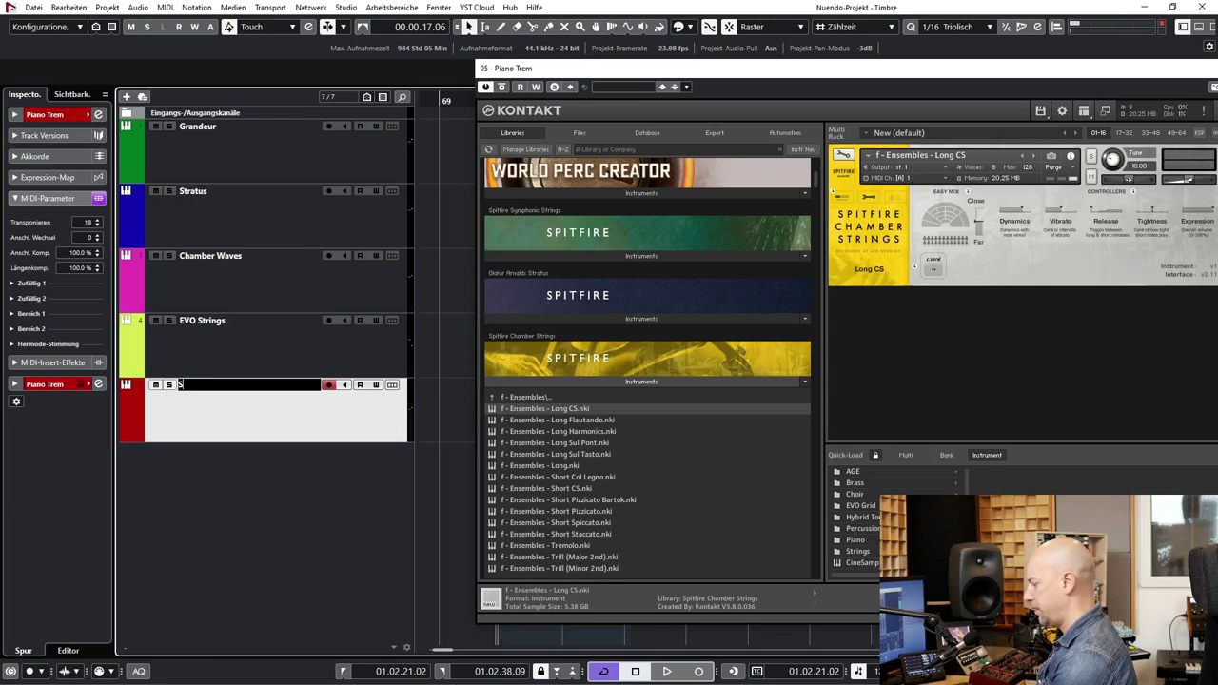
{"action": "type", "text": "trings Edit"}
{"action": "key", "text": "Return"}
- Duplicate the Strings Edit track and rename the copy as Strings Original
{"action": "right_click", "coordinate": [197, 391]}
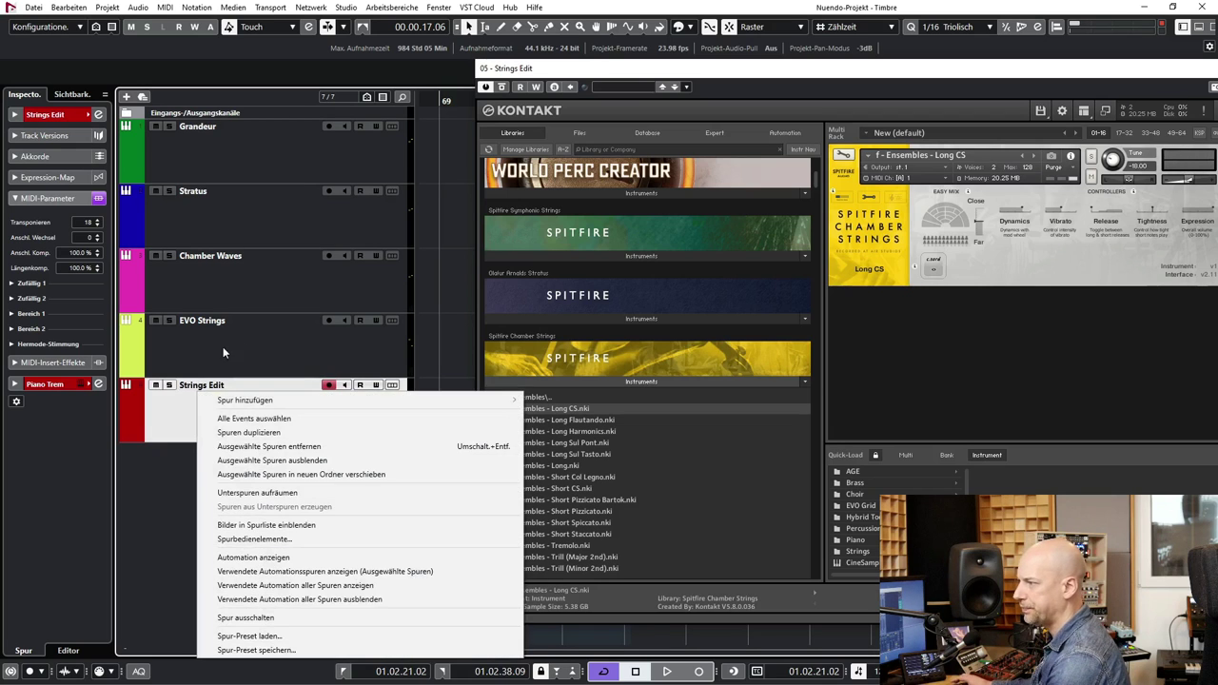
{"action": "left_click", "coordinate": [236, 432]}
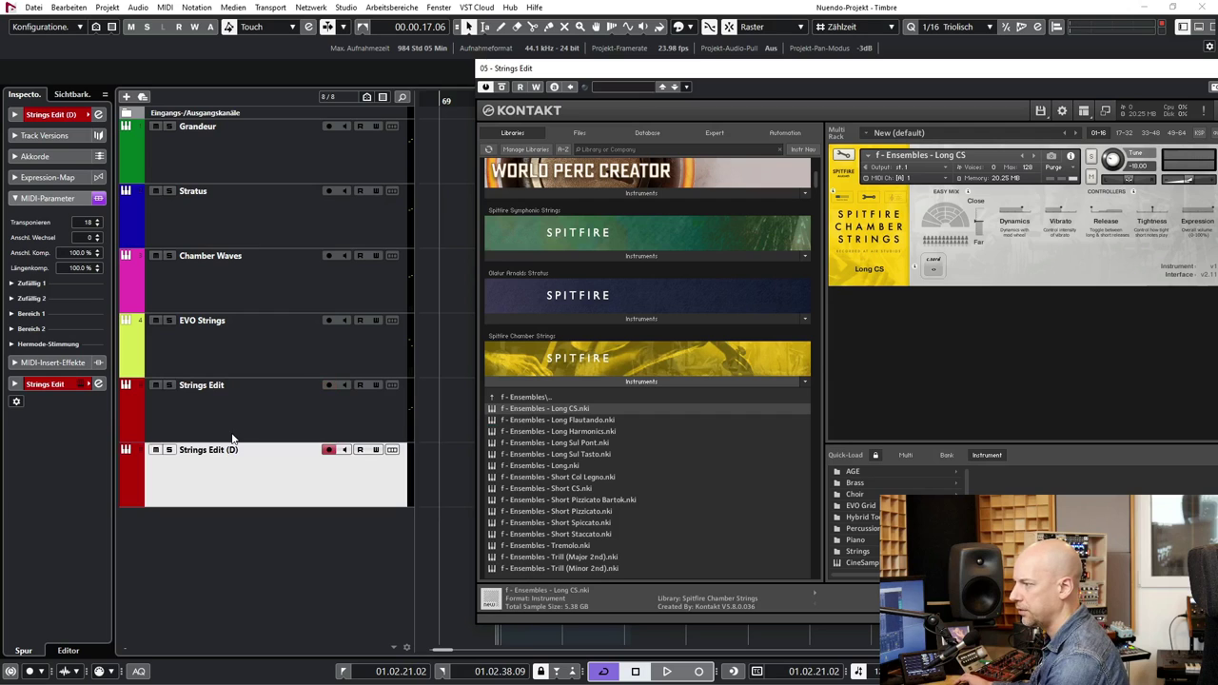
{"action": "double_click", "coordinate": [231, 435]}
{"action": "key", "text": "BackSpace"}
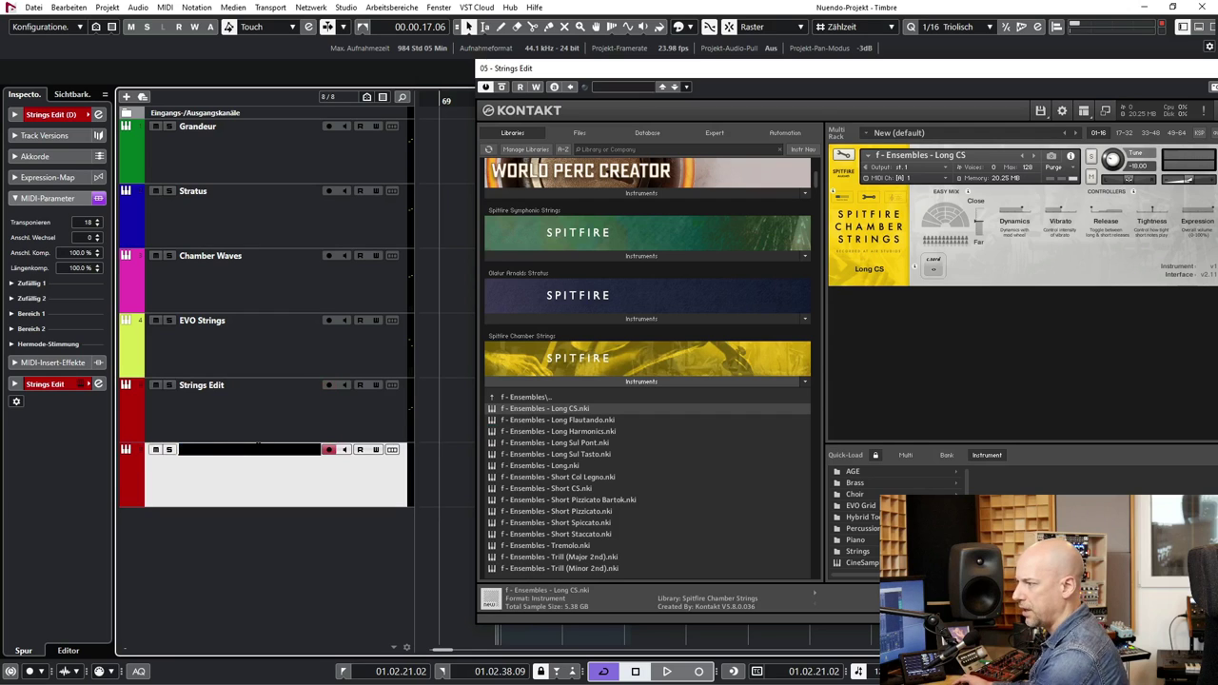
{"action": "type", "text": "Strings O"}
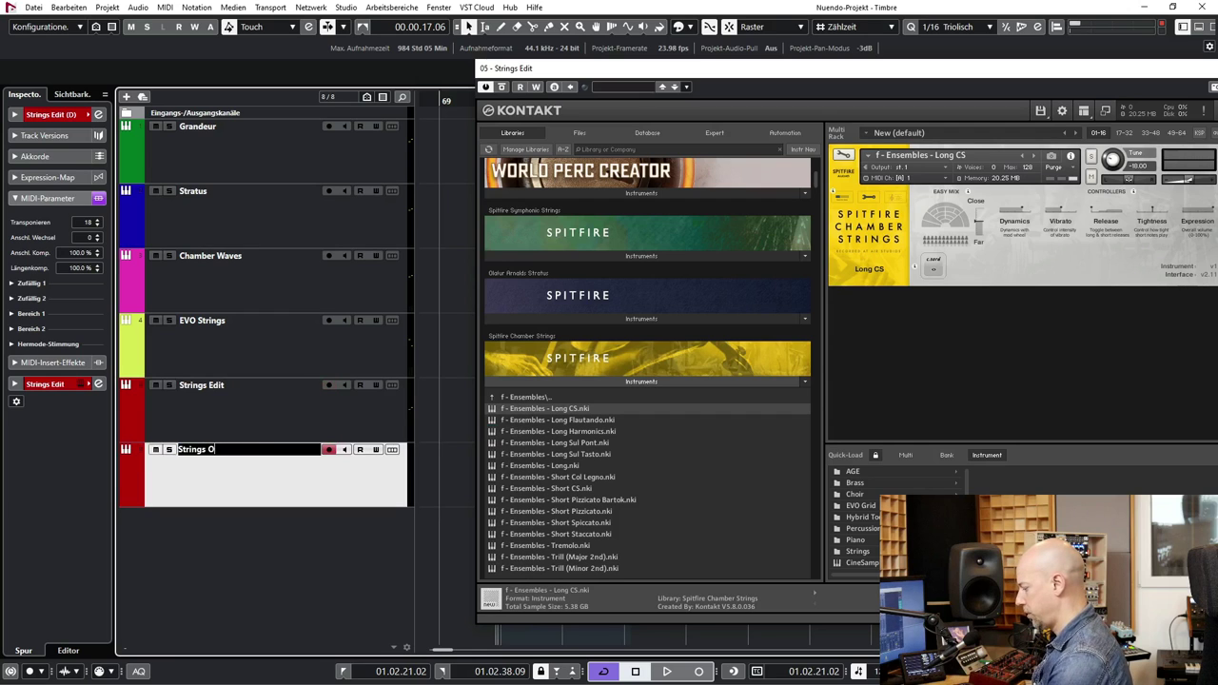
{"action": "type", "text": "riginal"}
{"action": "key", "text": "Return"}
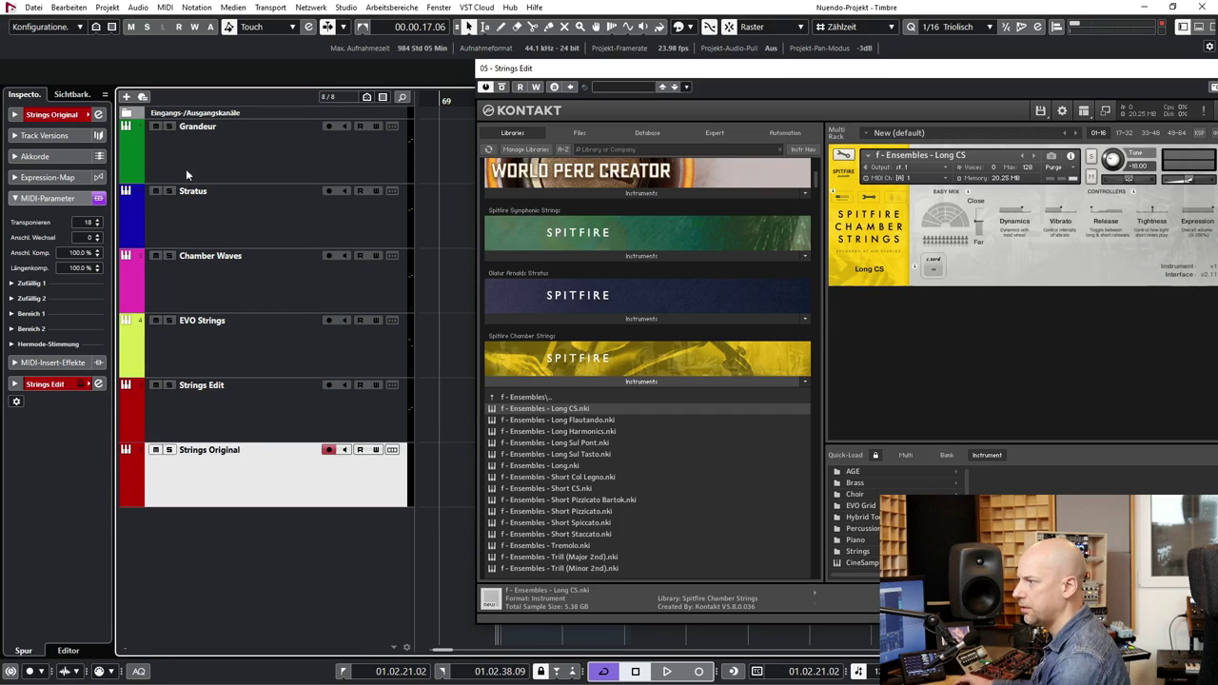
- Bypass the Strings Original track's MIDI parameters, and close both Kontakt windows after opening its instrument to inspect the Long CS patch's Tune
{"action": "left_click", "coordinate": [98, 198]}
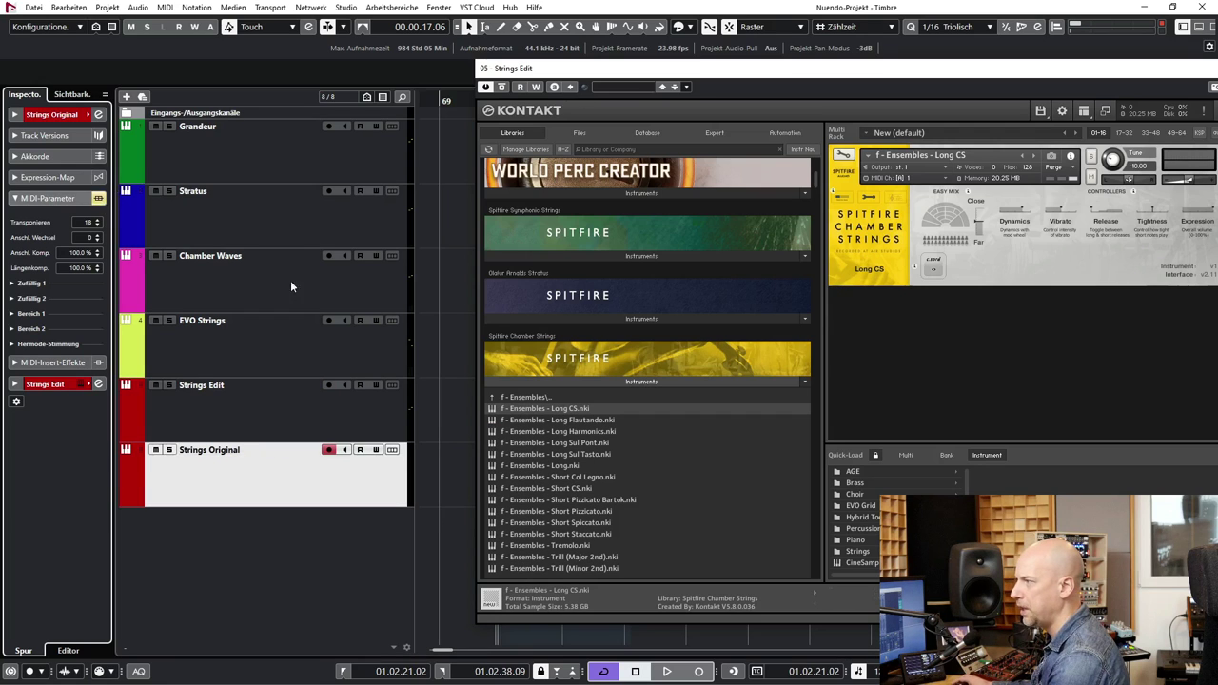
{"action": "left_click", "coordinate": [79, 384]}
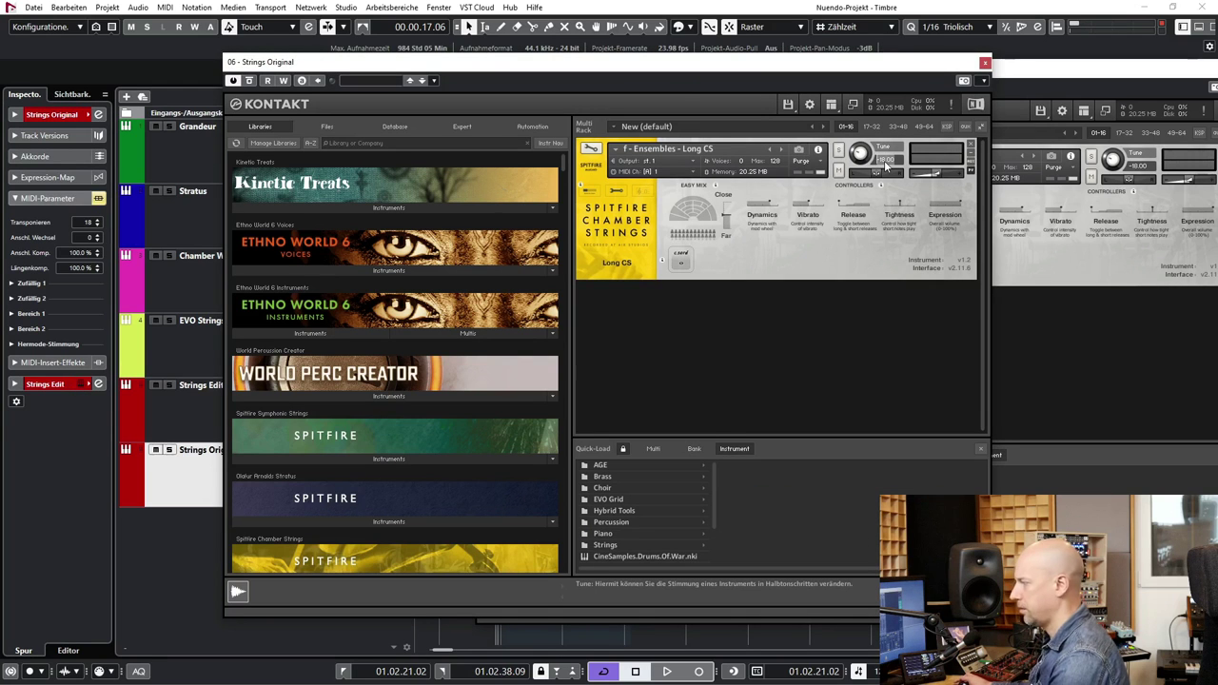
{"action": "left_click", "coordinate": [985, 62]}
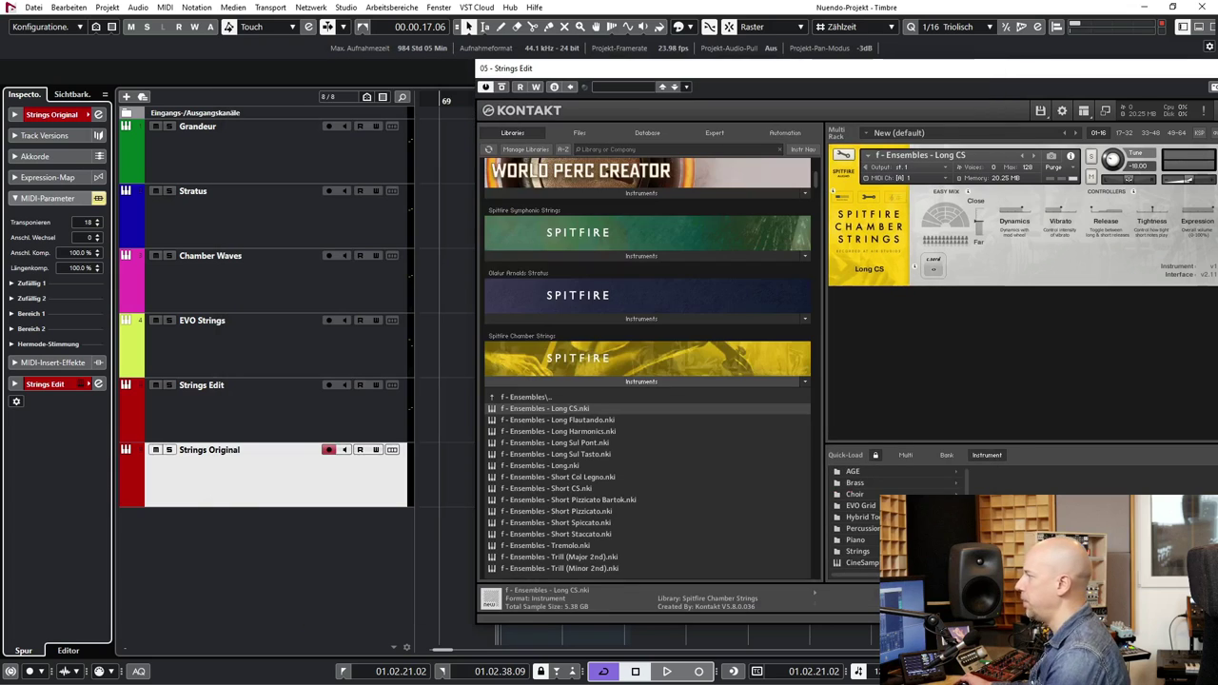
{"action": "left_click", "coordinate": [1217, 69]}
- Audition Strings Original against Strings Edit and lower the Strings Original channel volume to -12.3 dB
{"action": "left_click", "coordinate": [197, 467]}
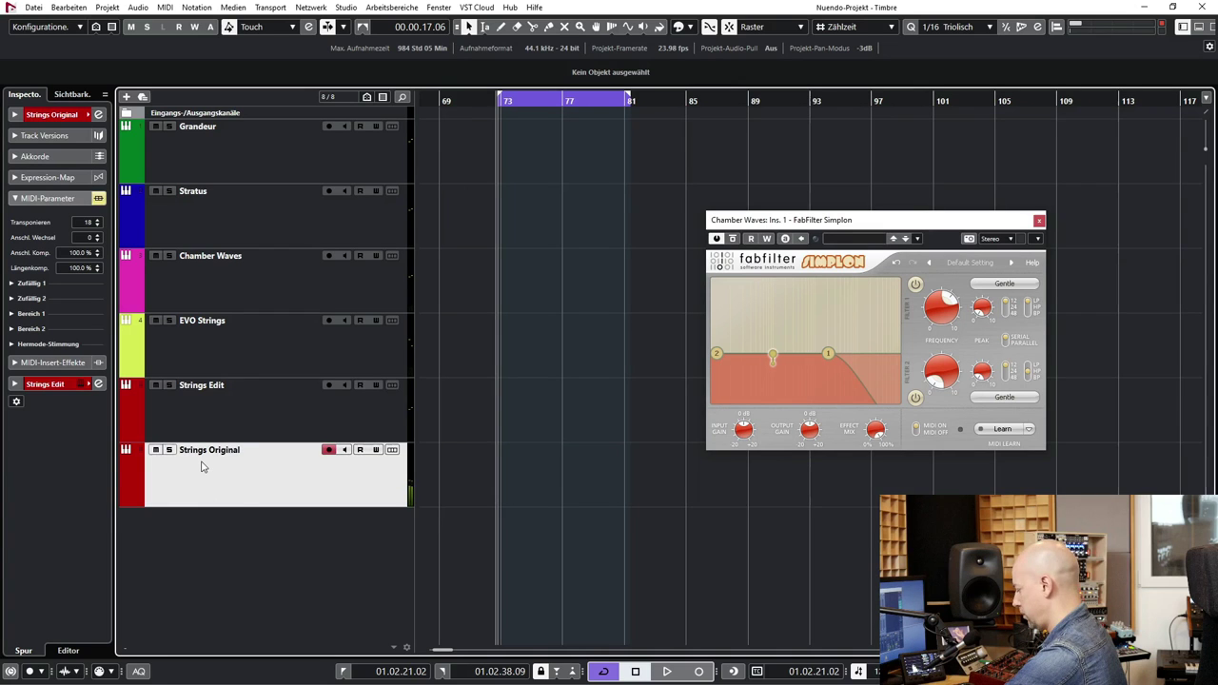
{"action": "key", "text": "Up"}
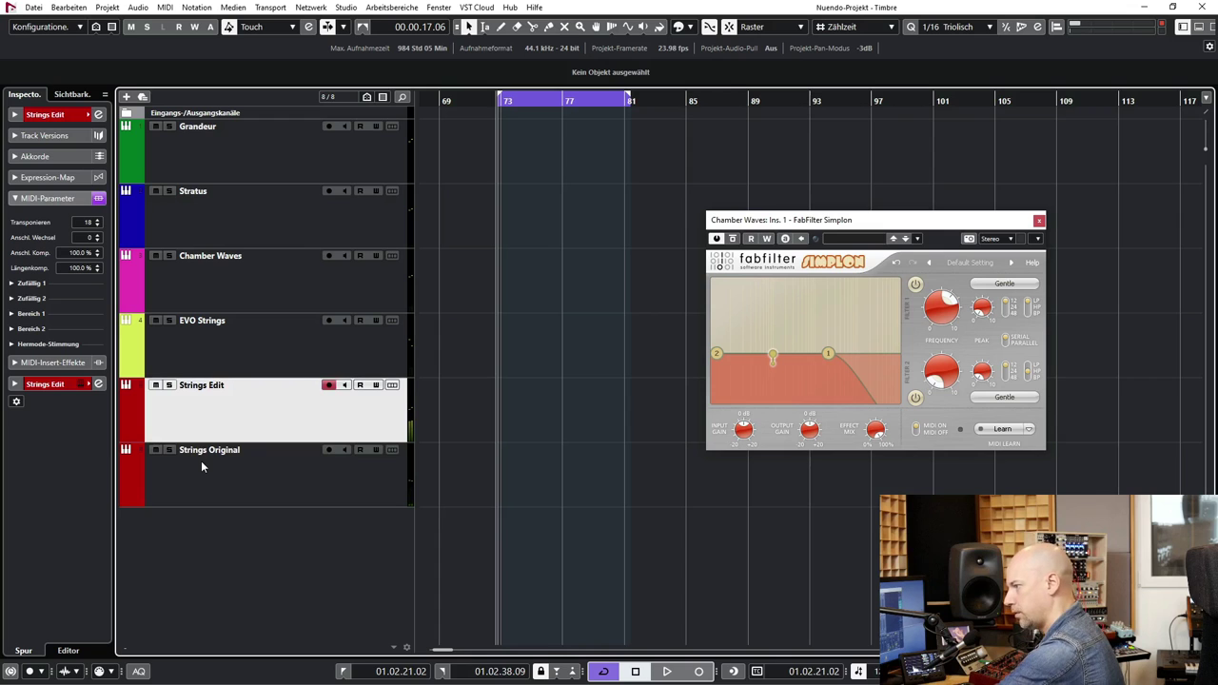
{"action": "left_click", "coordinate": [202, 462]}
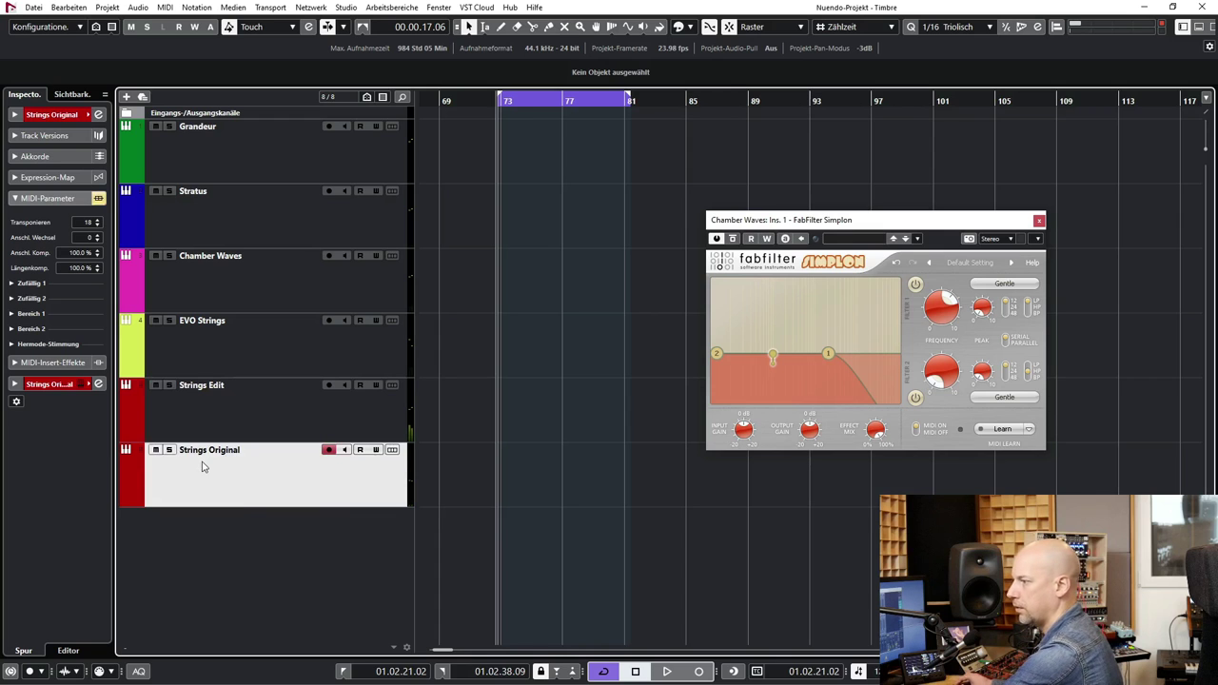
{"action": "left_click", "coordinate": [43, 383]}
{"action": "left_click", "coordinate": [43, 301]}
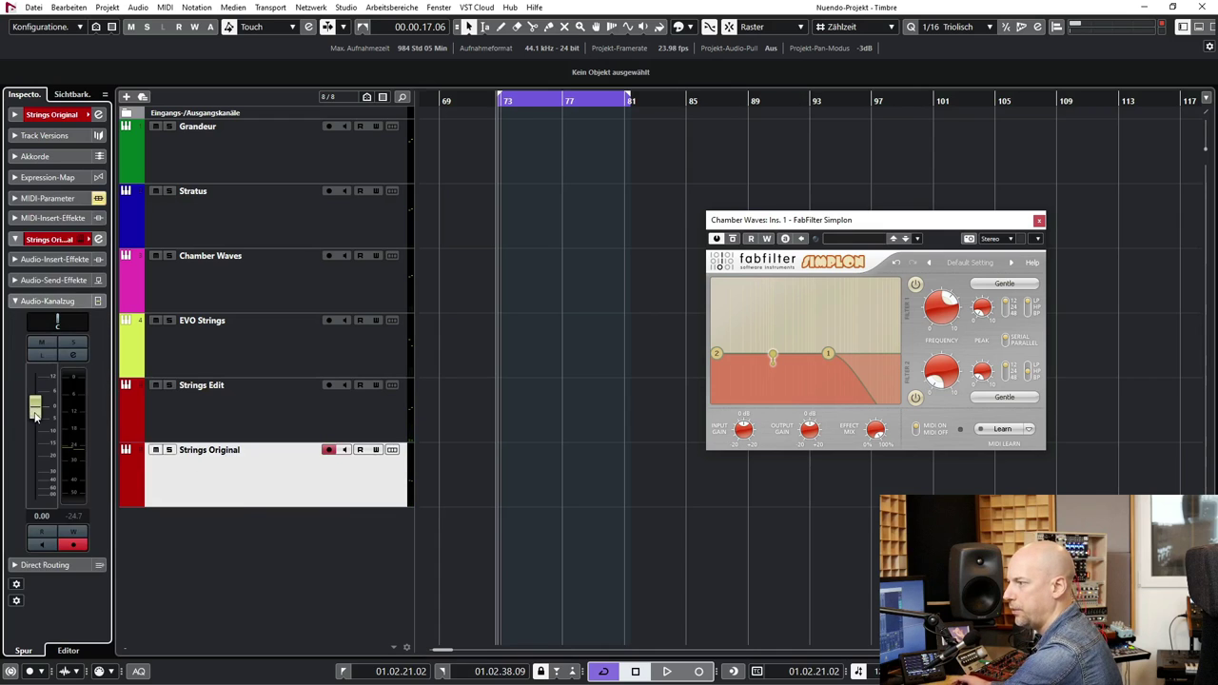
{"action": "left_click_drag", "start_coordinate": [26, 438], "coordinate": [26, 447]}
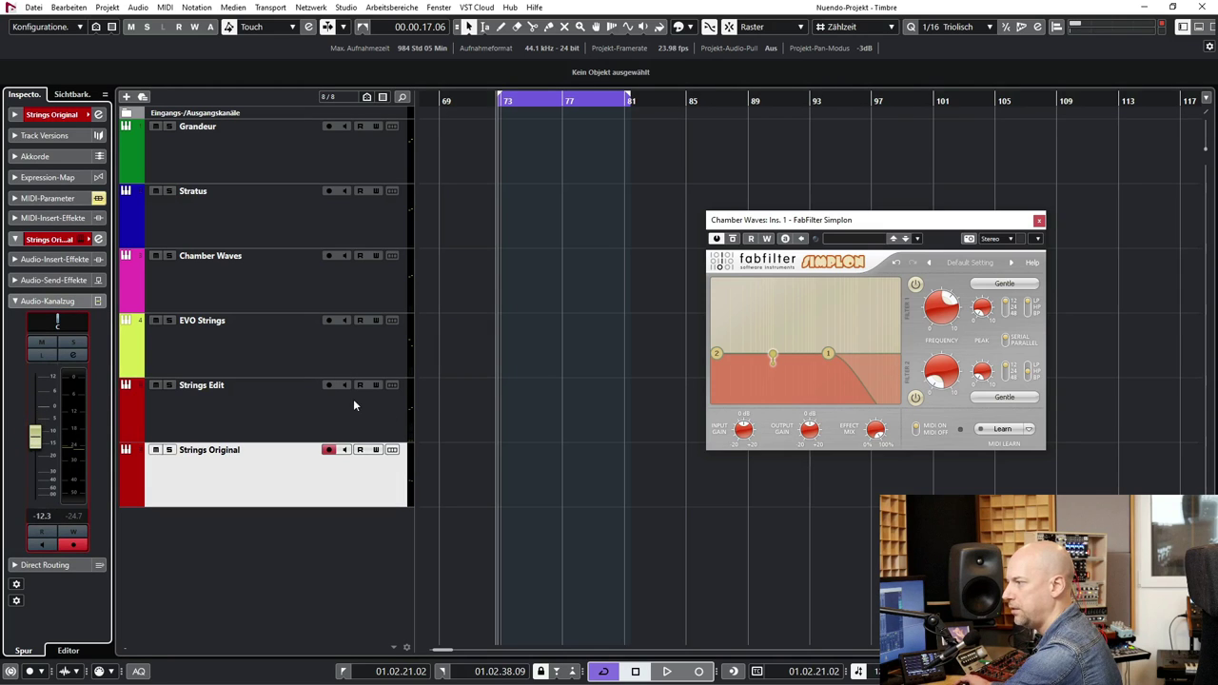
- Compare Strings Edit with Strings Original again, leave Strings Original selected, and close the Chamber Waves FabFilter Simplon window
{"action": "left_click", "coordinate": [313, 420]}
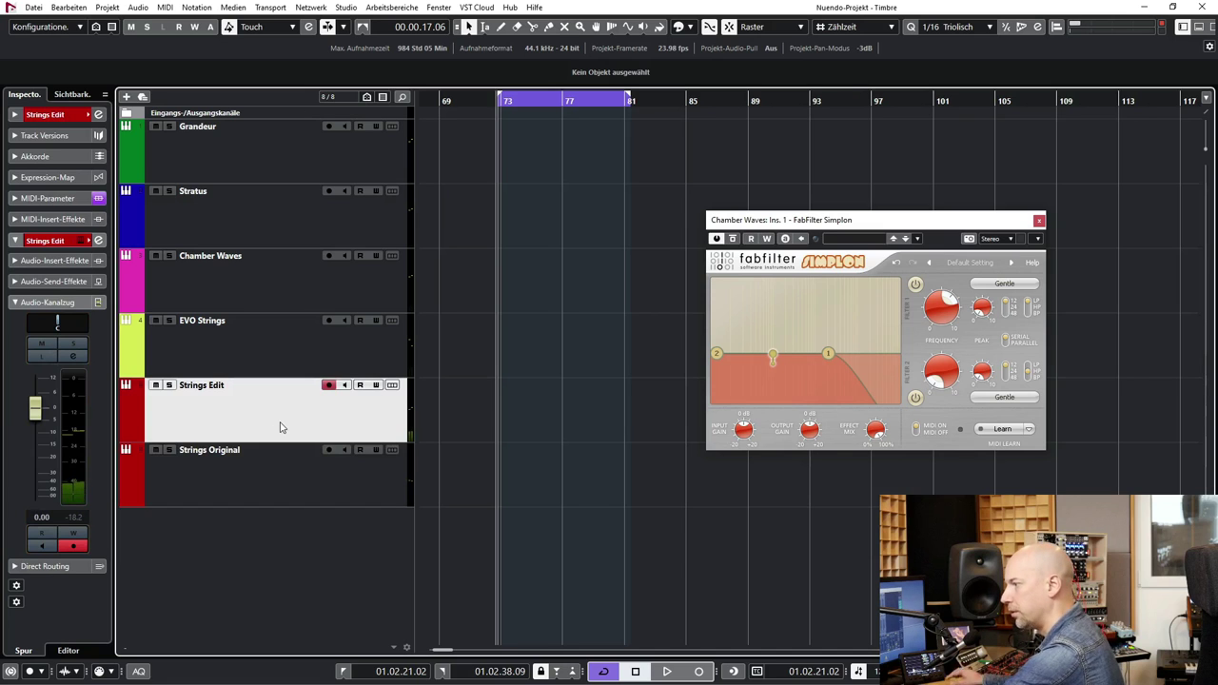
{"action": "left_click", "coordinate": [258, 467]}
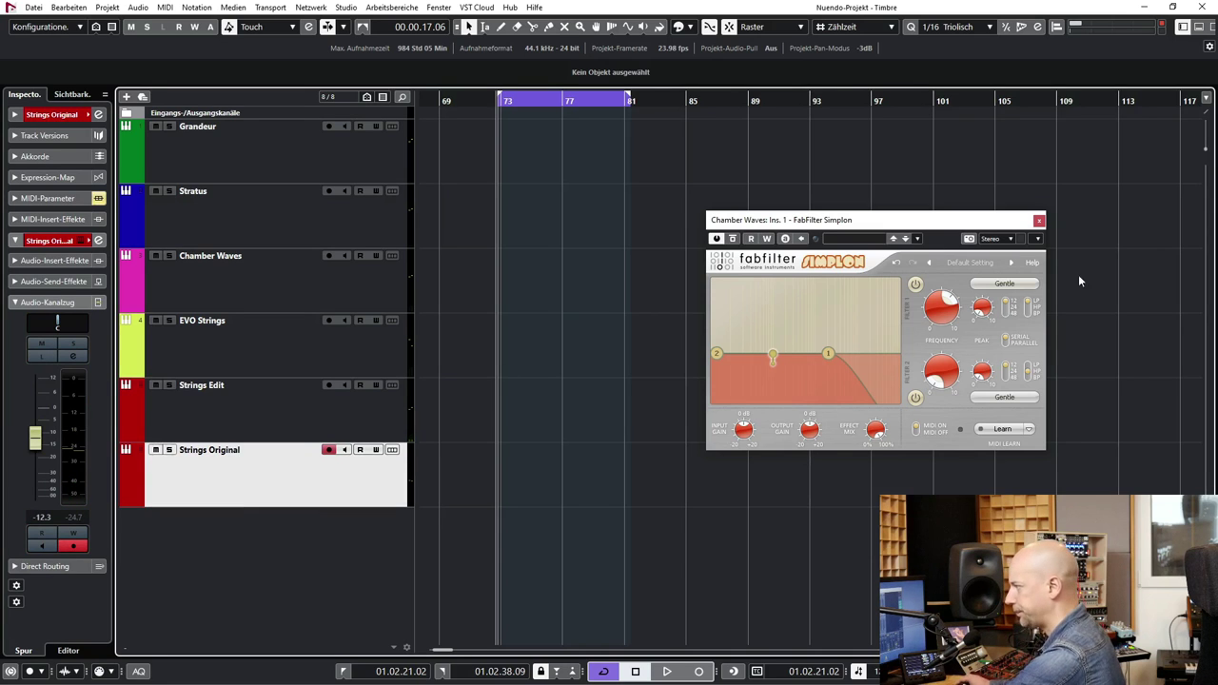
{"action": "left_click", "coordinate": [1038, 221]}
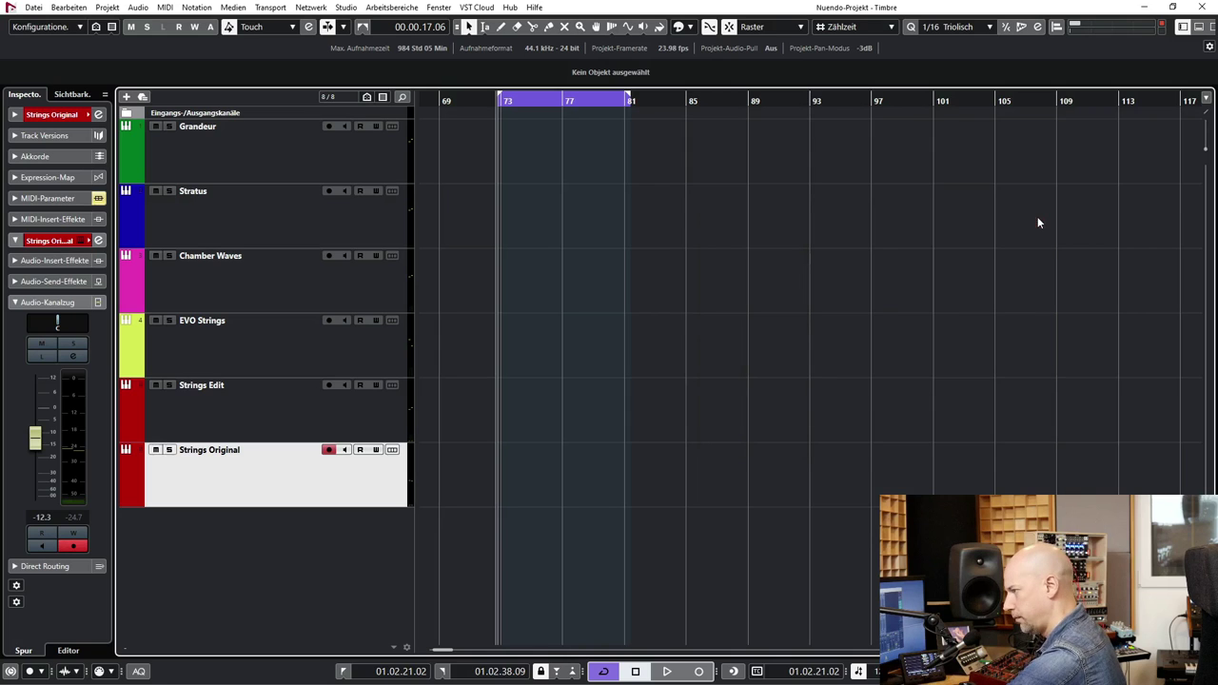